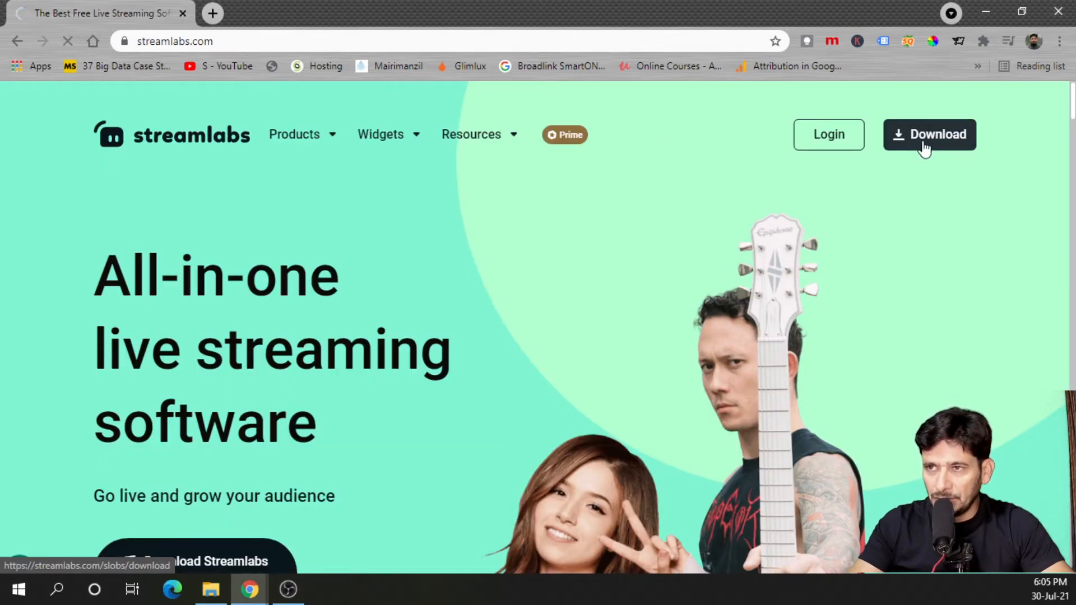
Run the downloaded Streamlabs OBS installer and finish the setup
click(167, 551)
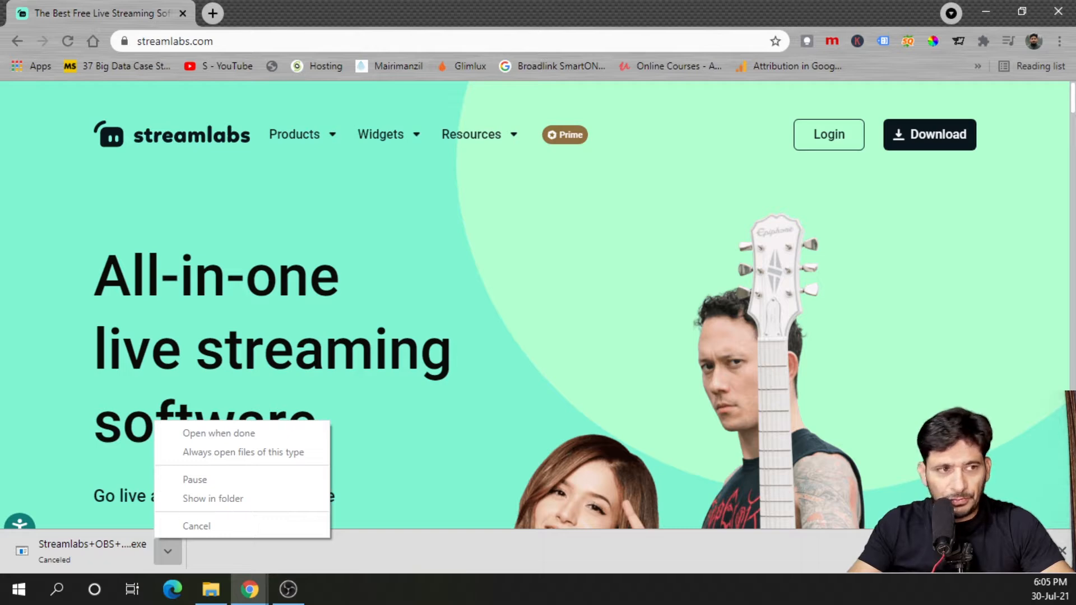
click(79, 538)
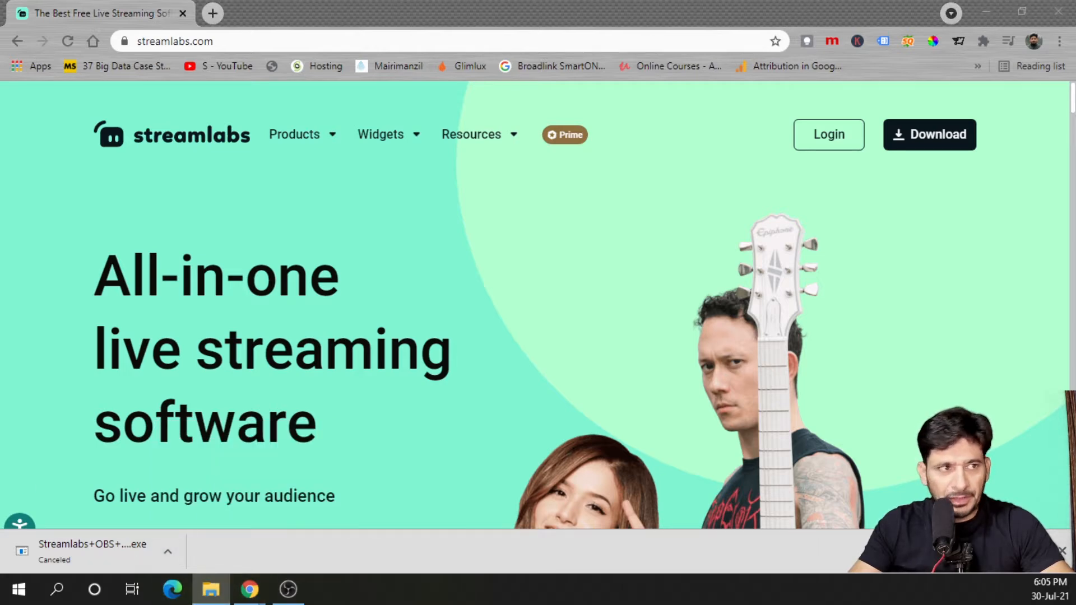
click(582, 420)
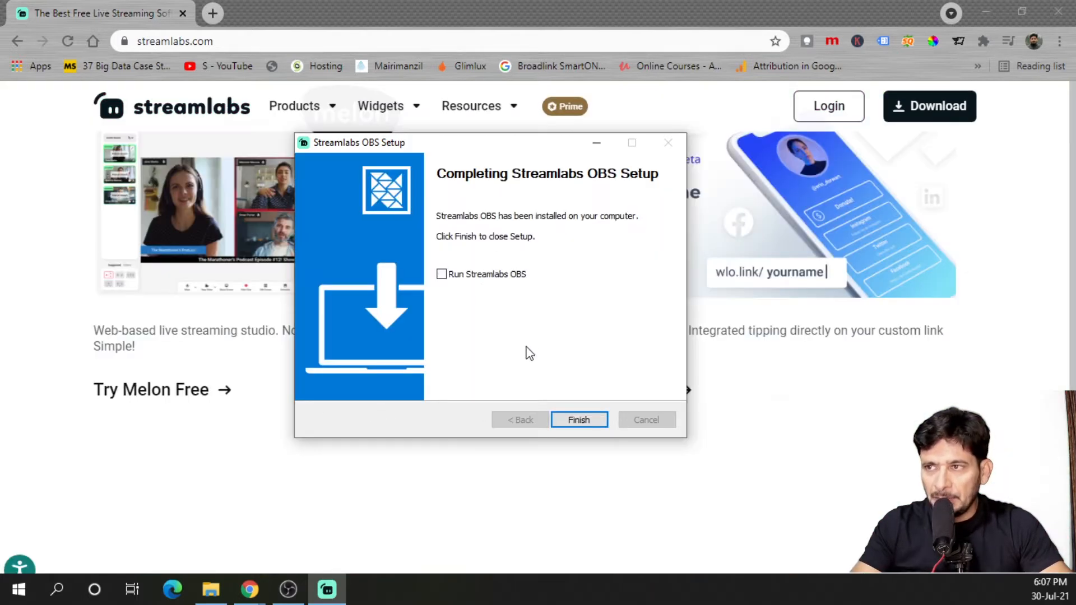
click(574, 421)
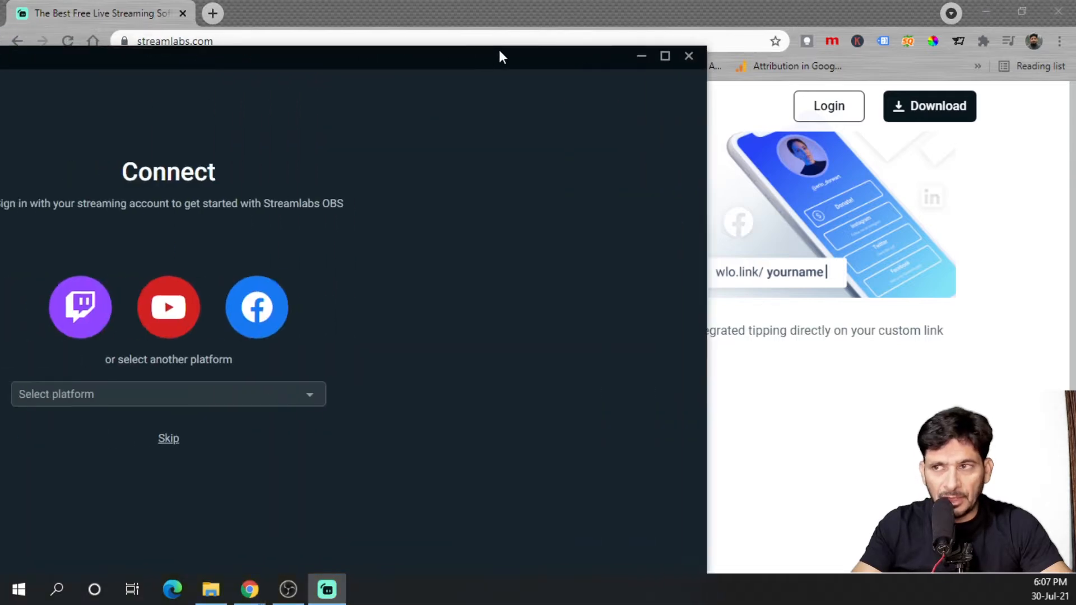
Maximize the Streamlabs OBS window and skip connecting a streaming platform account
drag(498, 48, 640, 41)
click(807, 50)
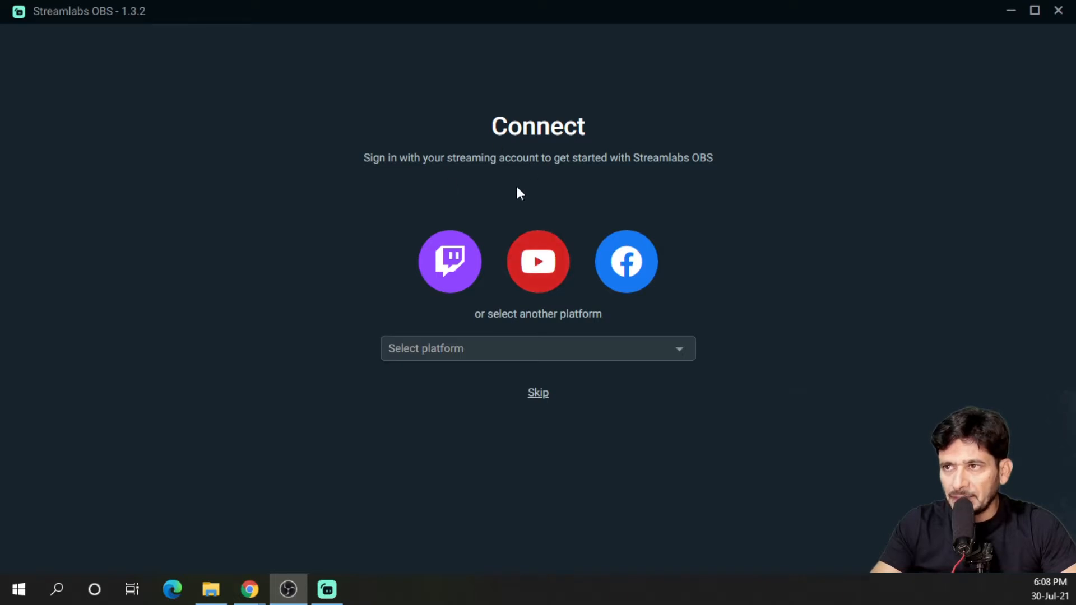
click(513, 347)
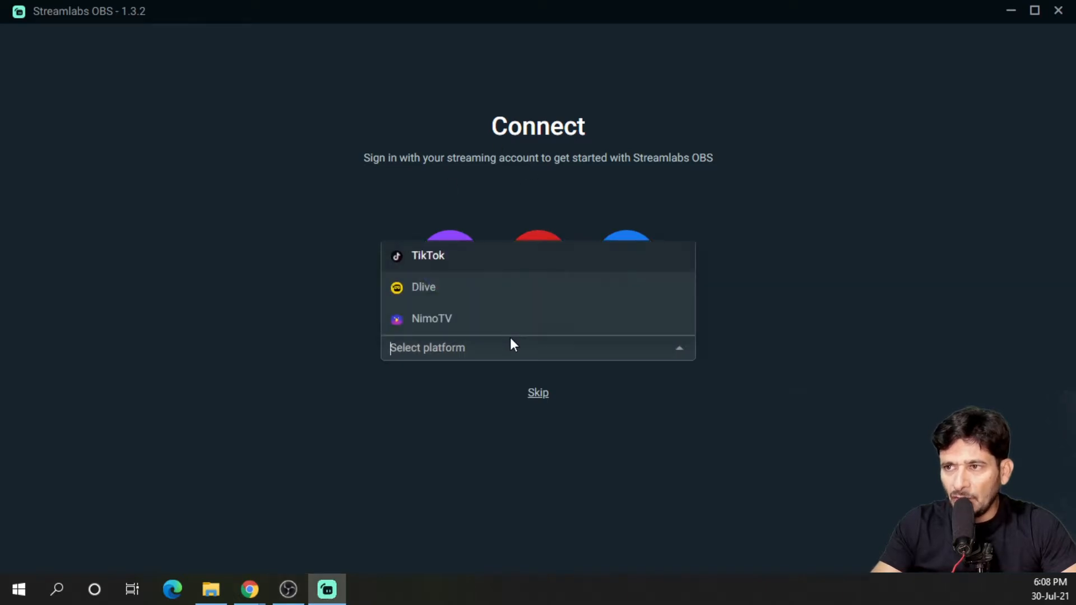
click(753, 235)
click(533, 398)
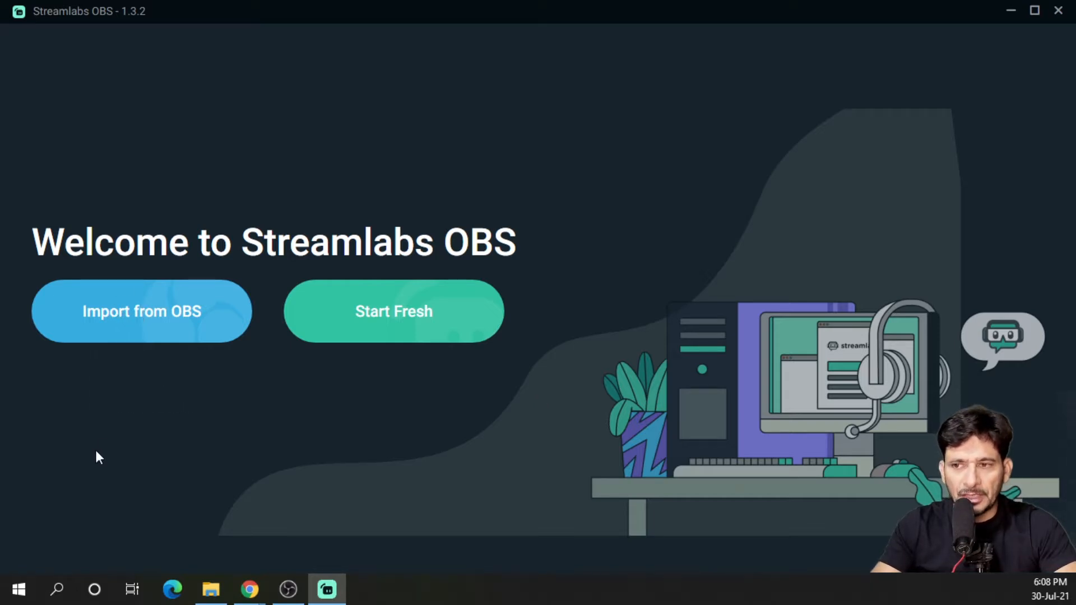
Switch to OBS Studio, inspect its Scene Collection menu, and return to Streamlabs OBS
drag(0, 120, 701, 120)
double_click(701, 122)
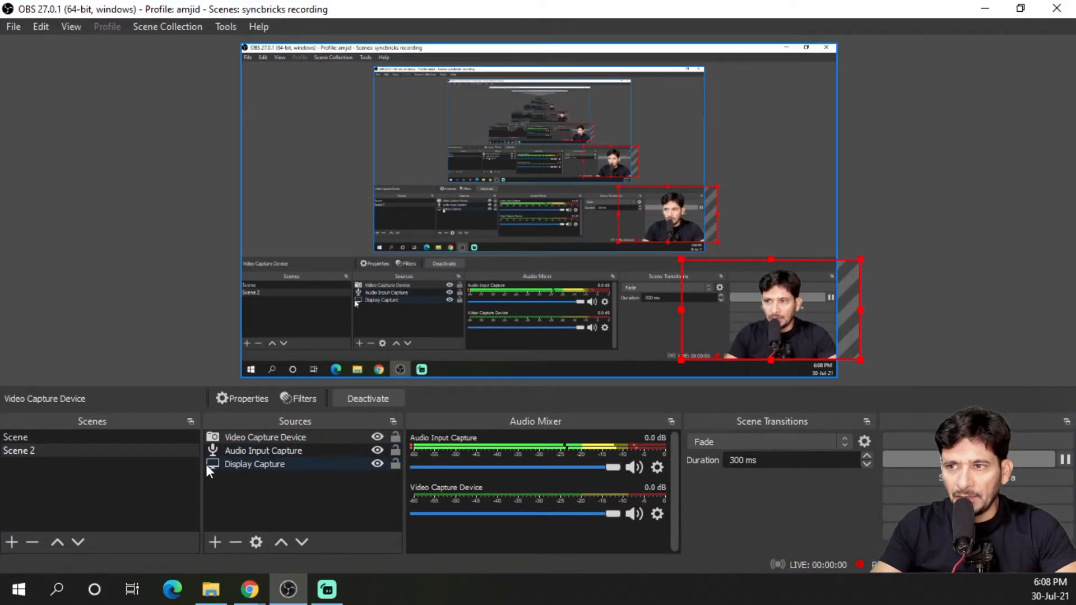
click(167, 27)
click(171, 26)
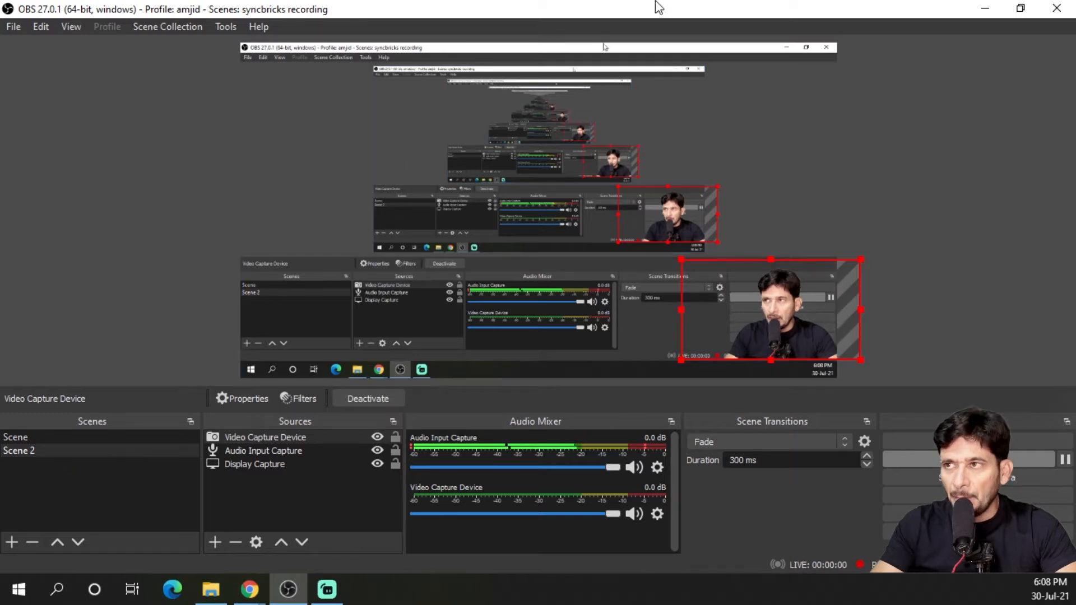
drag(665, 11, 0, 106)
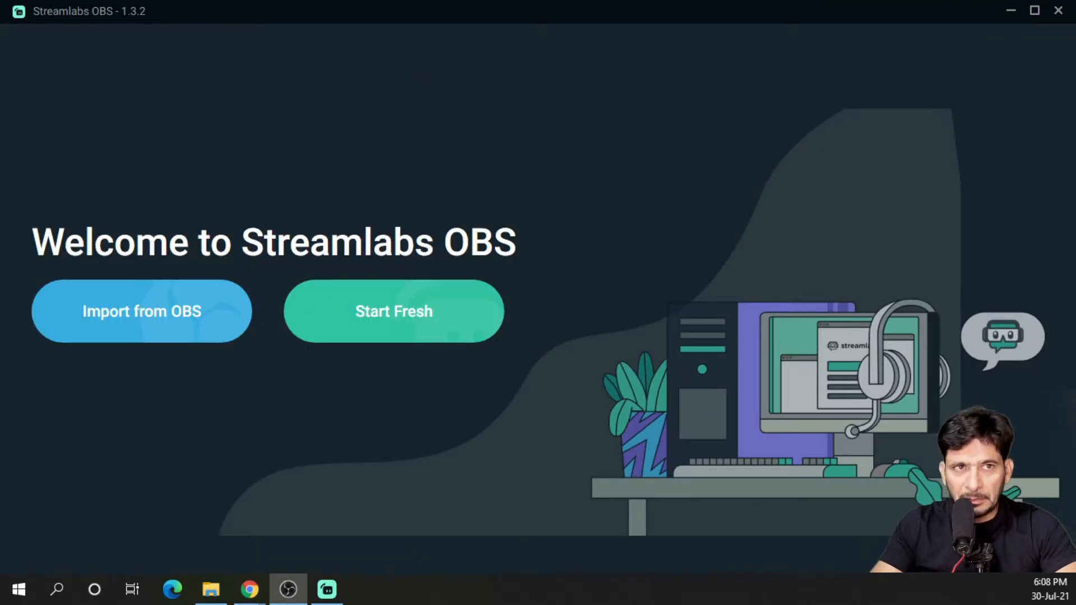
Start fresh, choose HD 1080P WebCam as the webcam in the mic and webcam setup, and continue
click(364, 325)
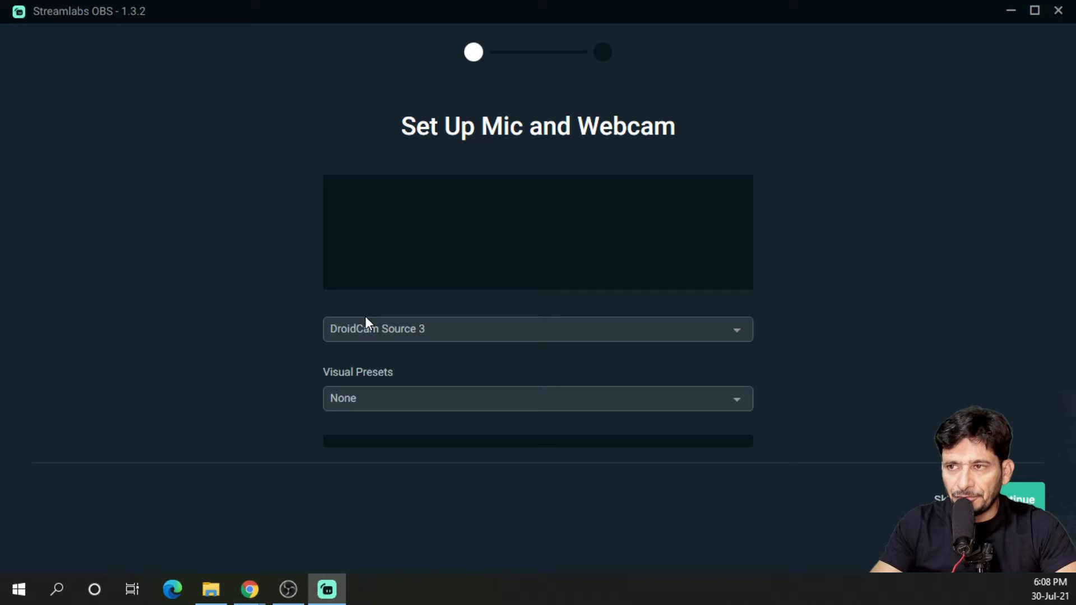
click(402, 328)
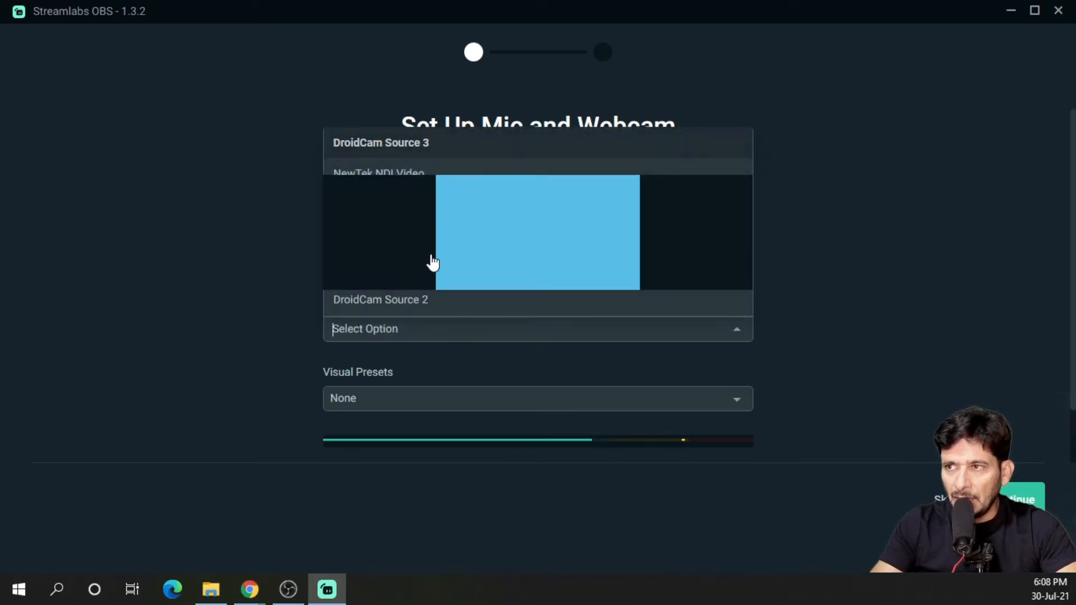
scroll(511, 338, down, 2)
scroll(523, 304, up, 2)
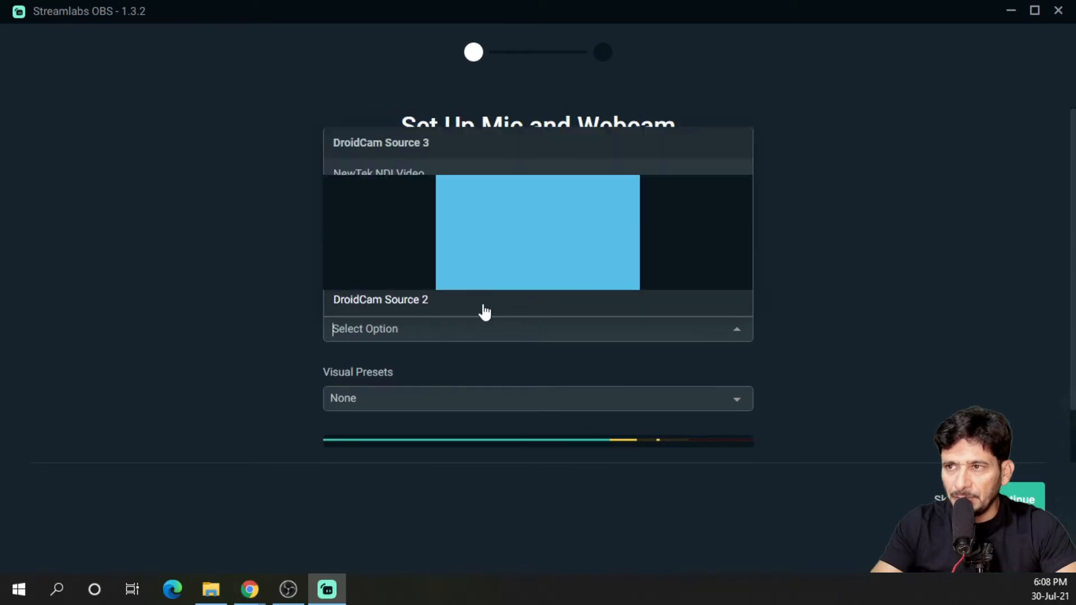
scroll(473, 274, down, 2)
scroll(487, 264, up, 2)
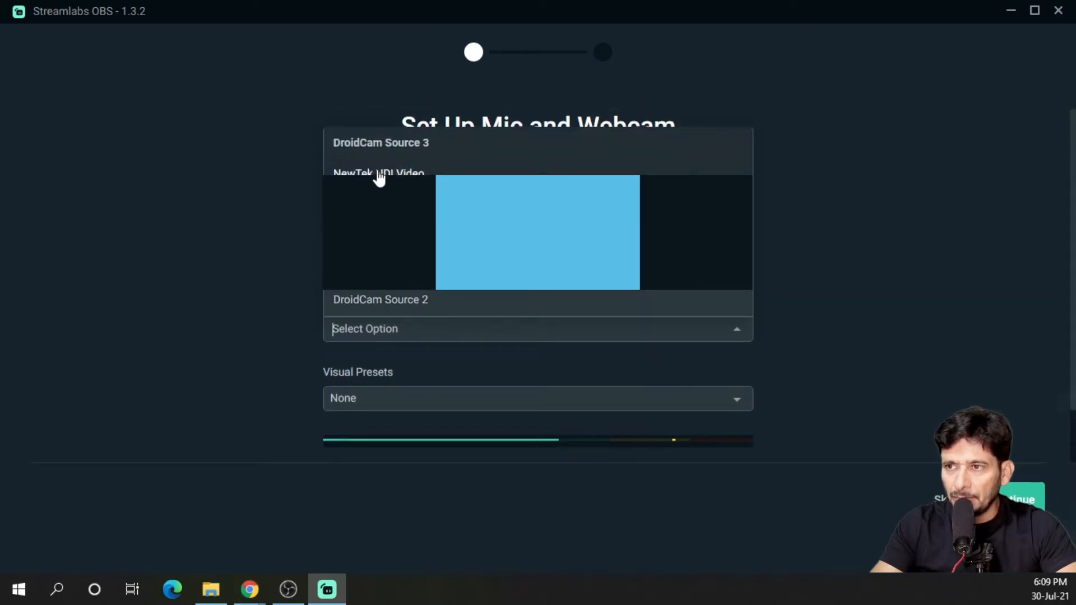
click(429, 141)
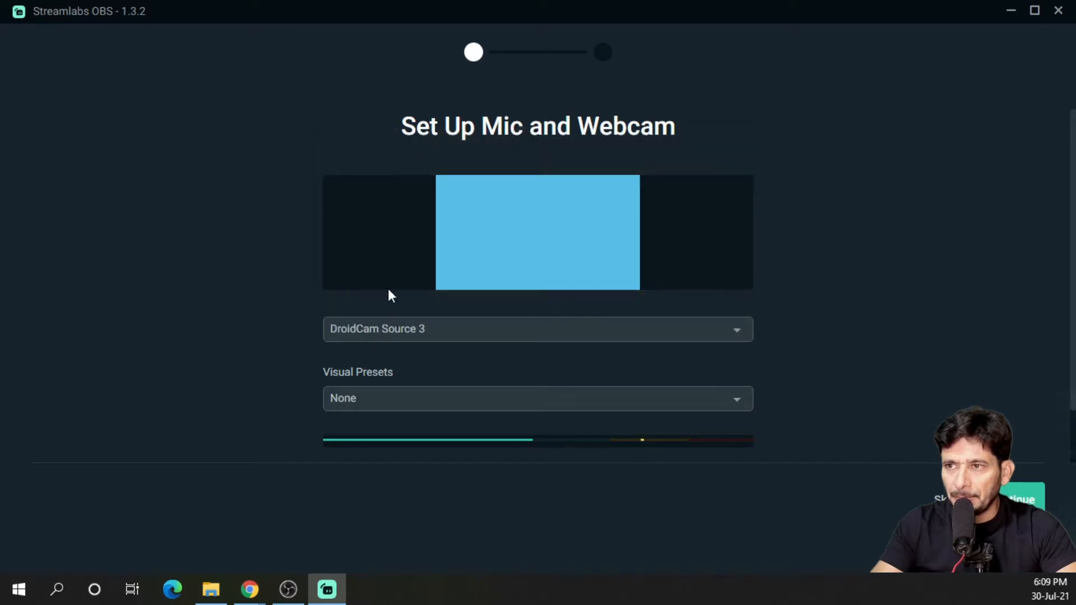
click(387, 329)
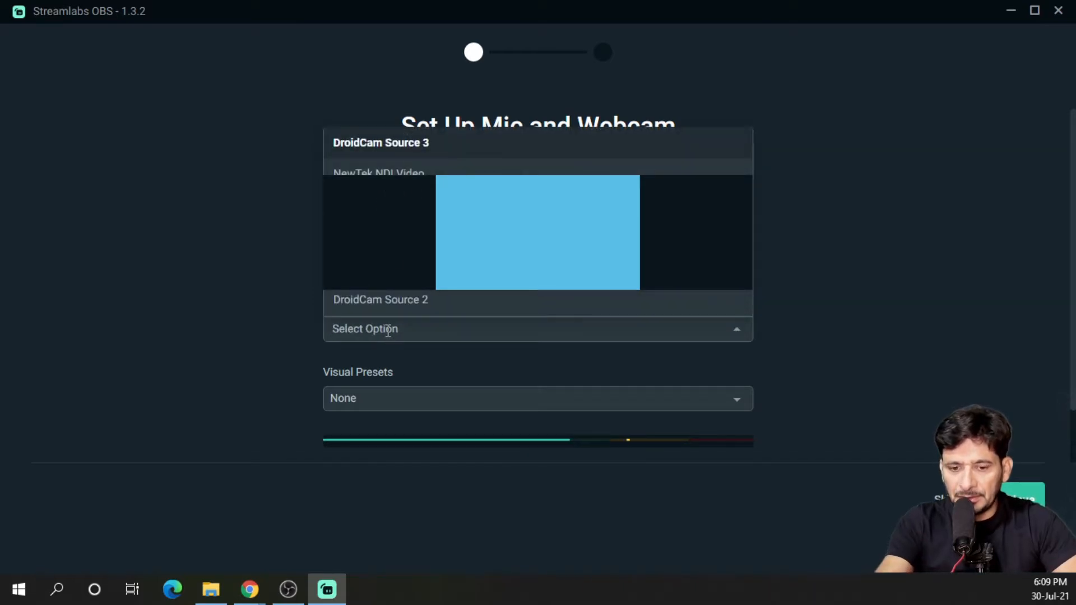
text(hd)
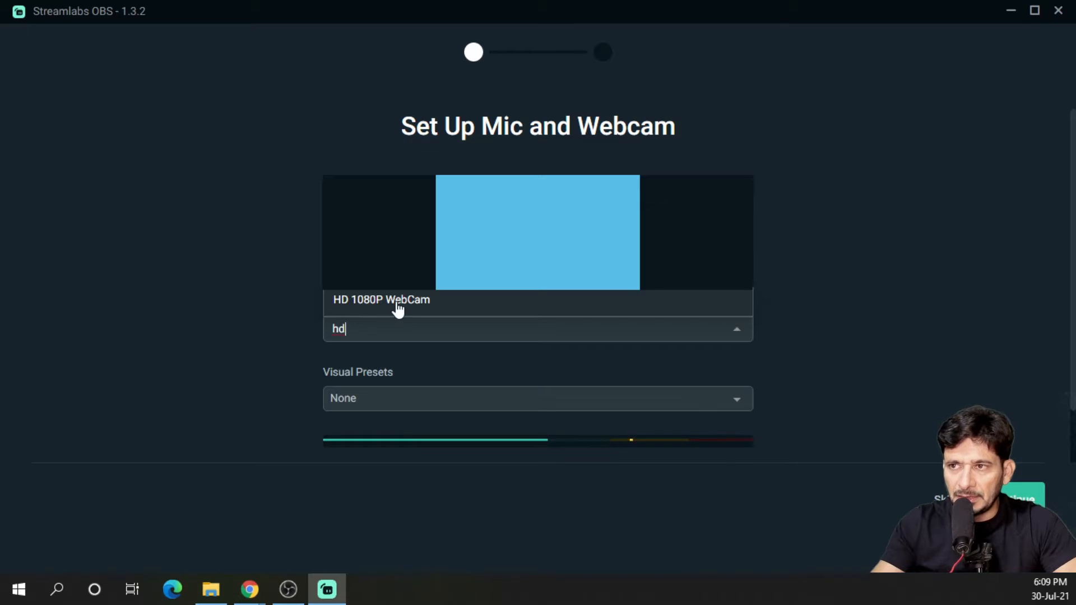
click(397, 304)
click(1013, 498)
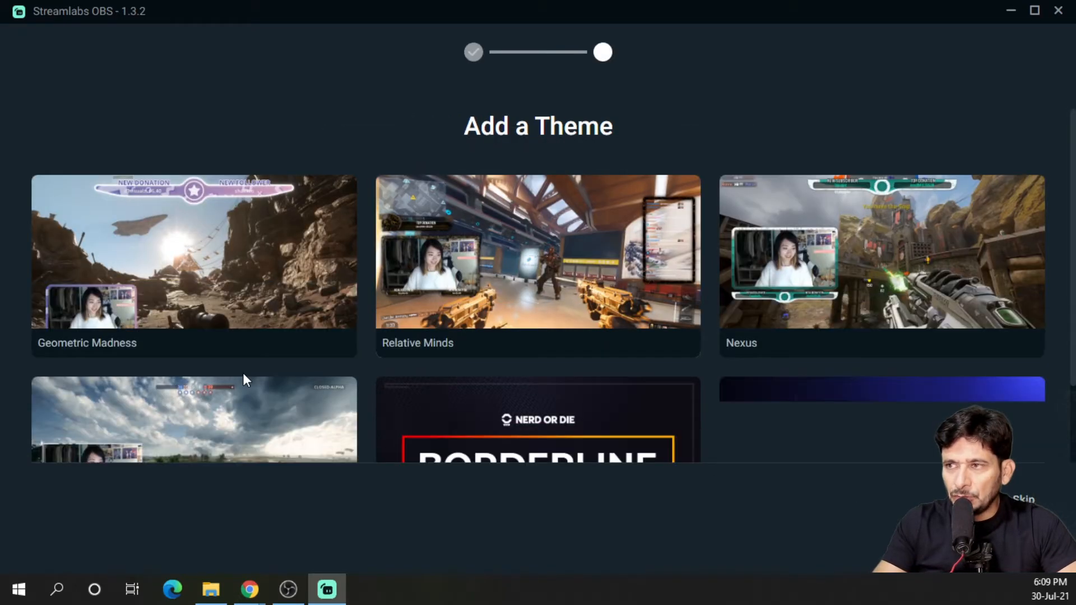
Browse the theme list and skip adding a theme
scroll(586, 363, down, 2)
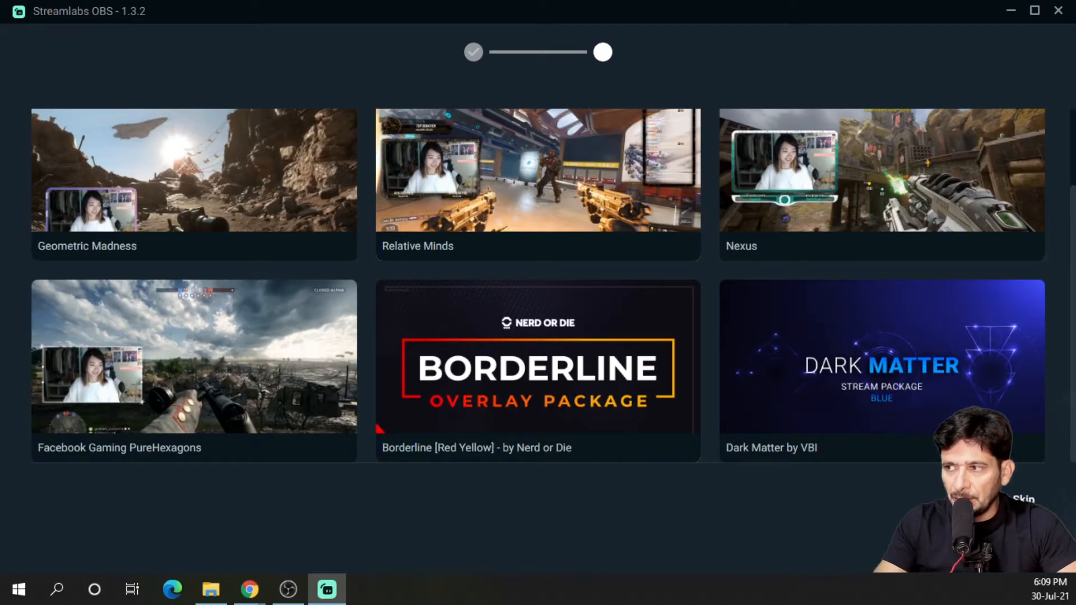
click(1023, 499)
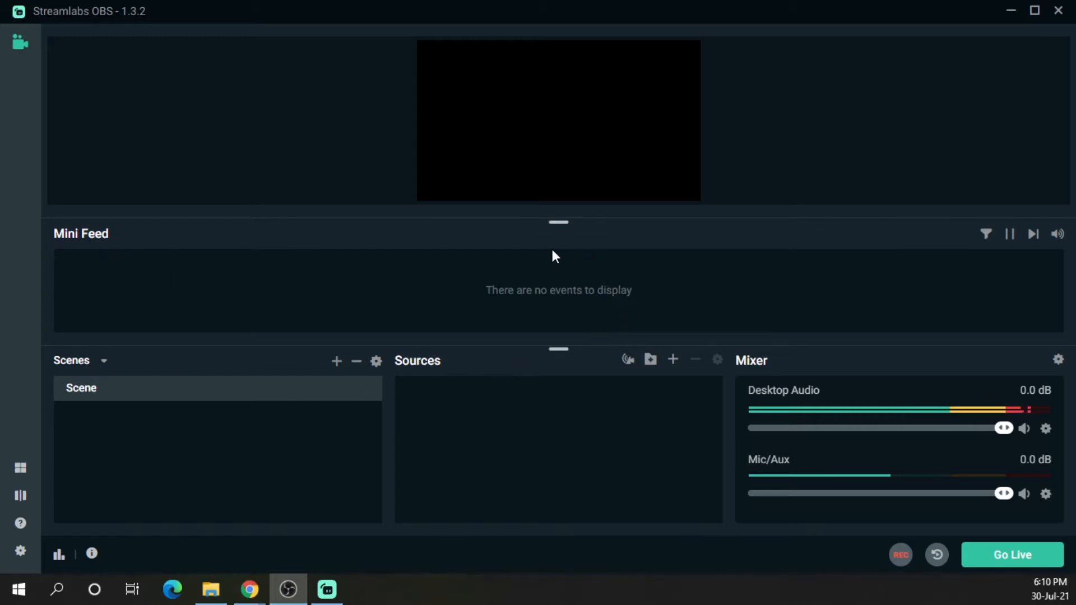
Set the Desktop Audio volume slider to about -1.1 dB
click(746, 428)
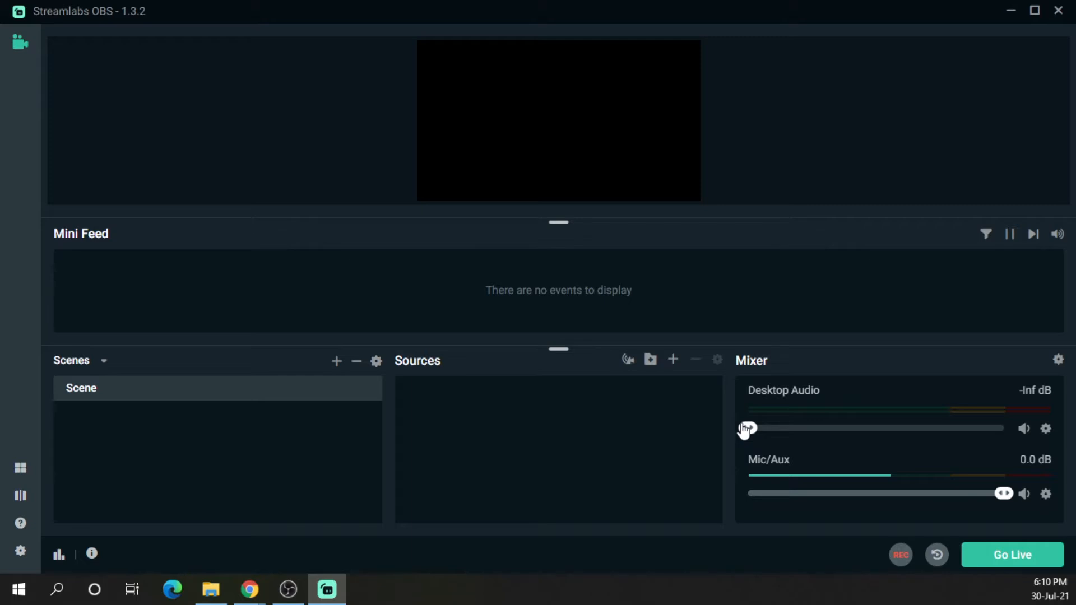
drag(761, 428, 996, 428)
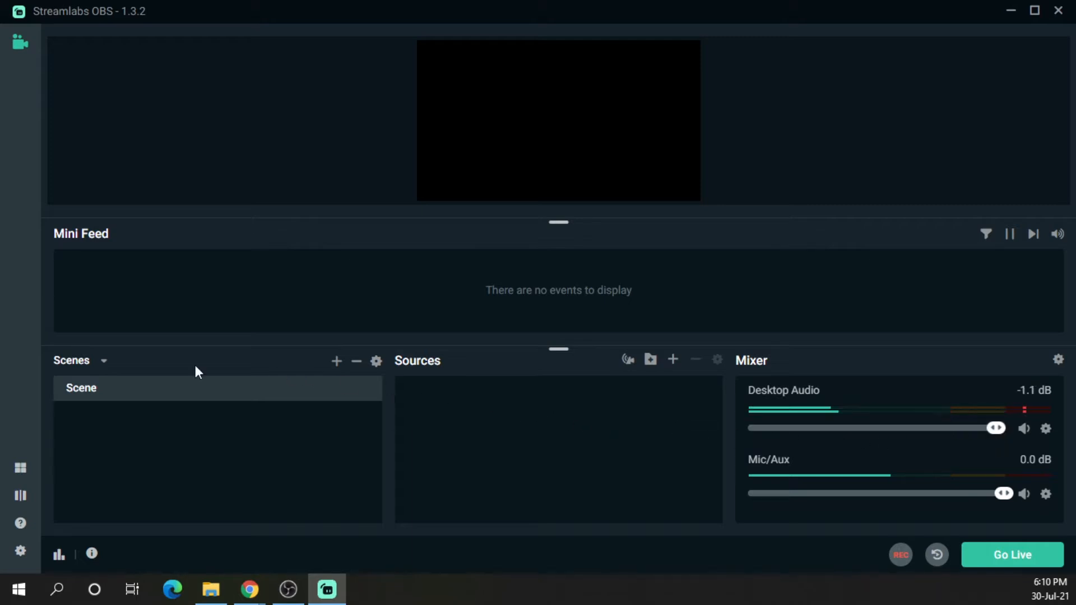
Add a new scene named Test Scene
click(337, 361)
text(Test Scene)
key(Return)
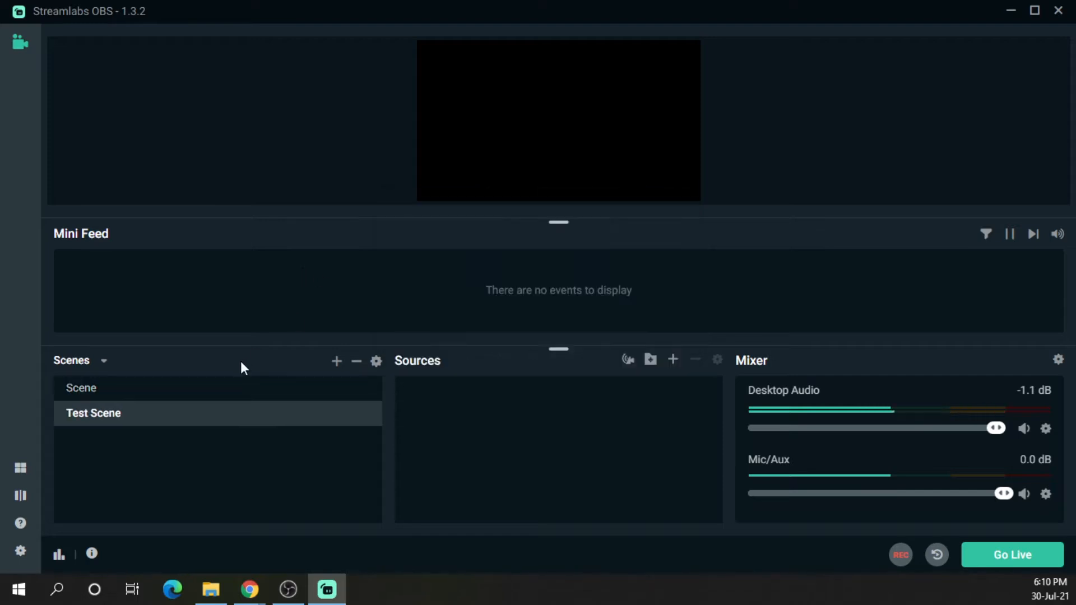
Select the original Scene and add a Video Capture Device source named WebCam
click(185, 391)
click(183, 410)
click(193, 395)
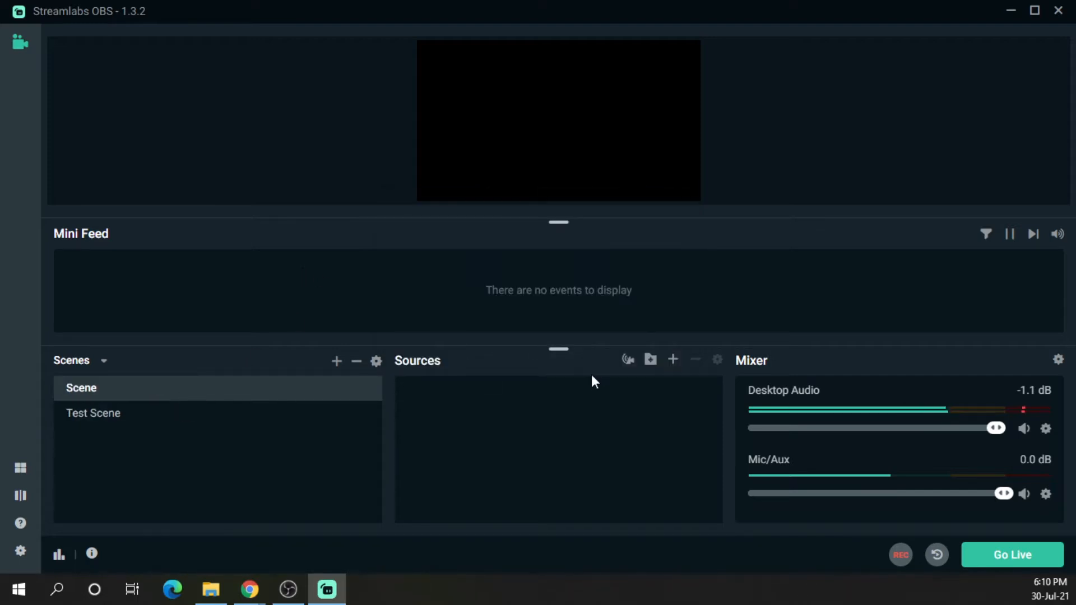
click(673, 361)
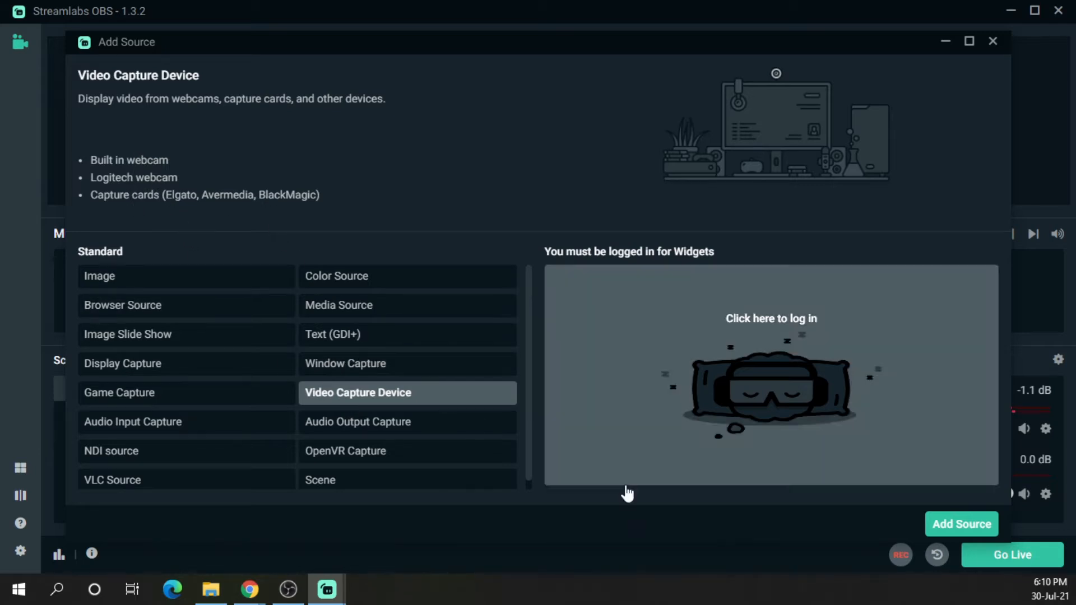
click(961, 524)
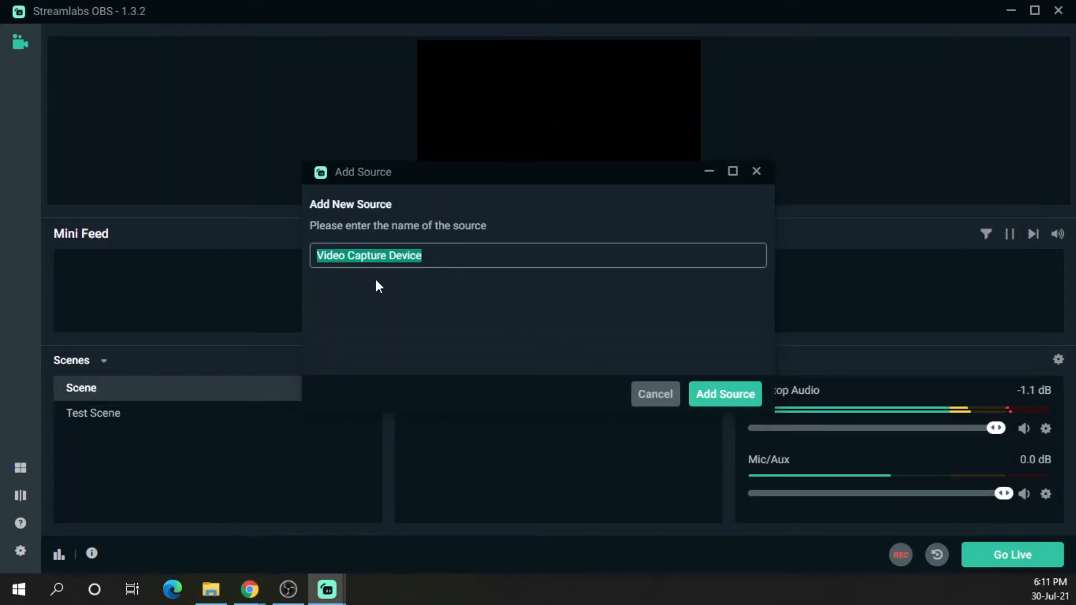
text(WebCam)
key(Return)
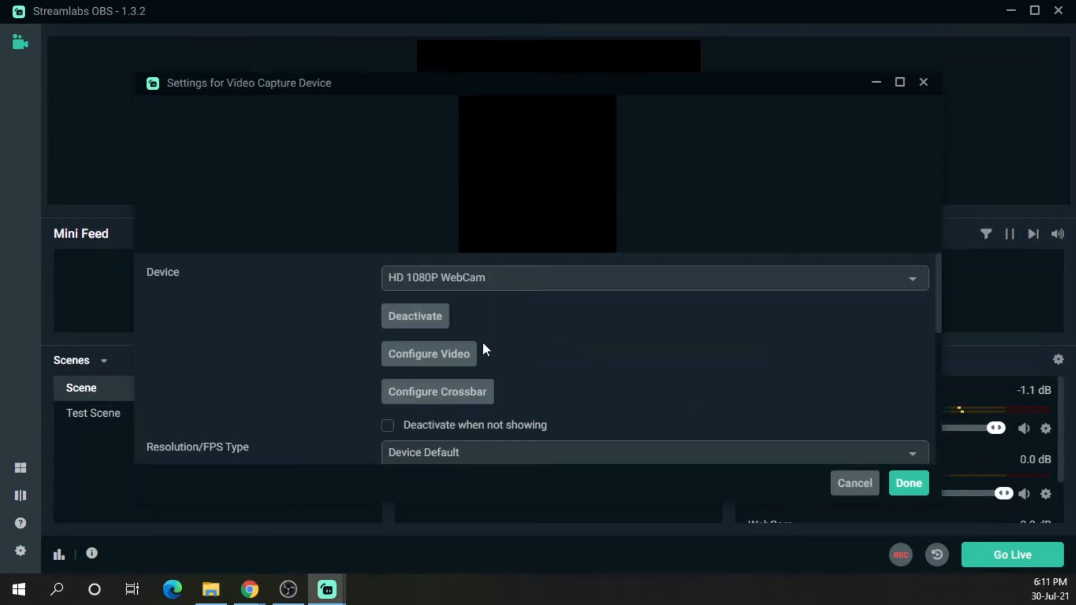
Set the WebCam source's device to Insta360 One R and confirm the settings
click(480, 278)
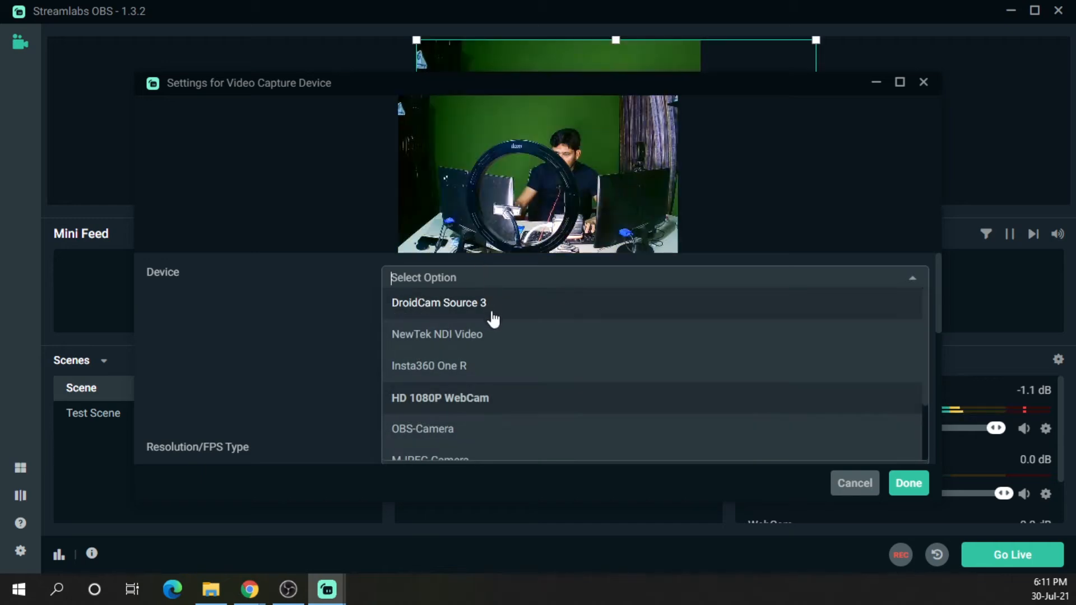
scroll(467, 381, down, 2)
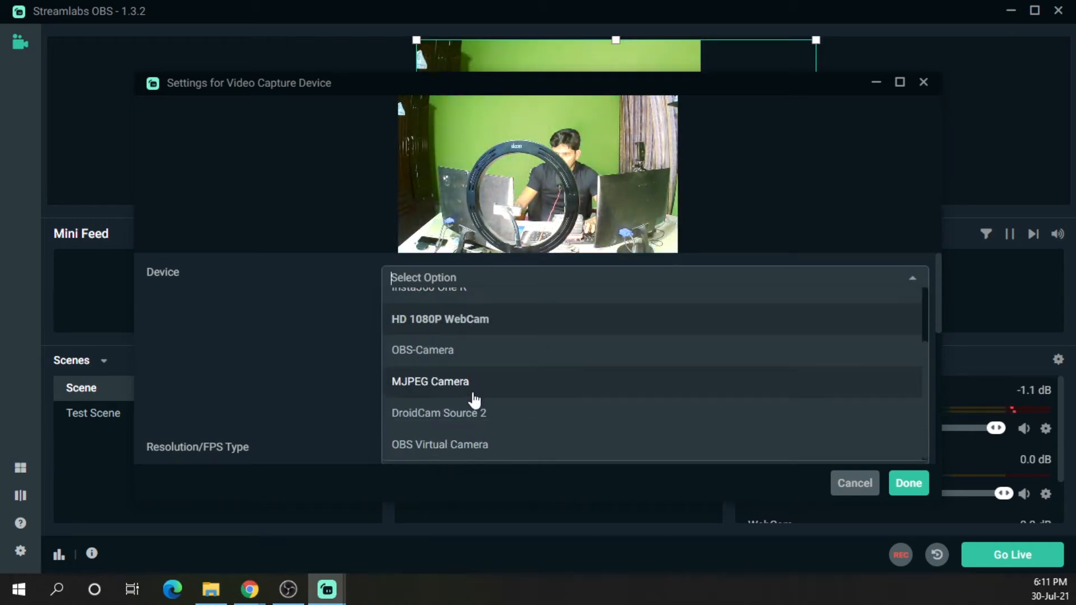
scroll(488, 431, up, 2)
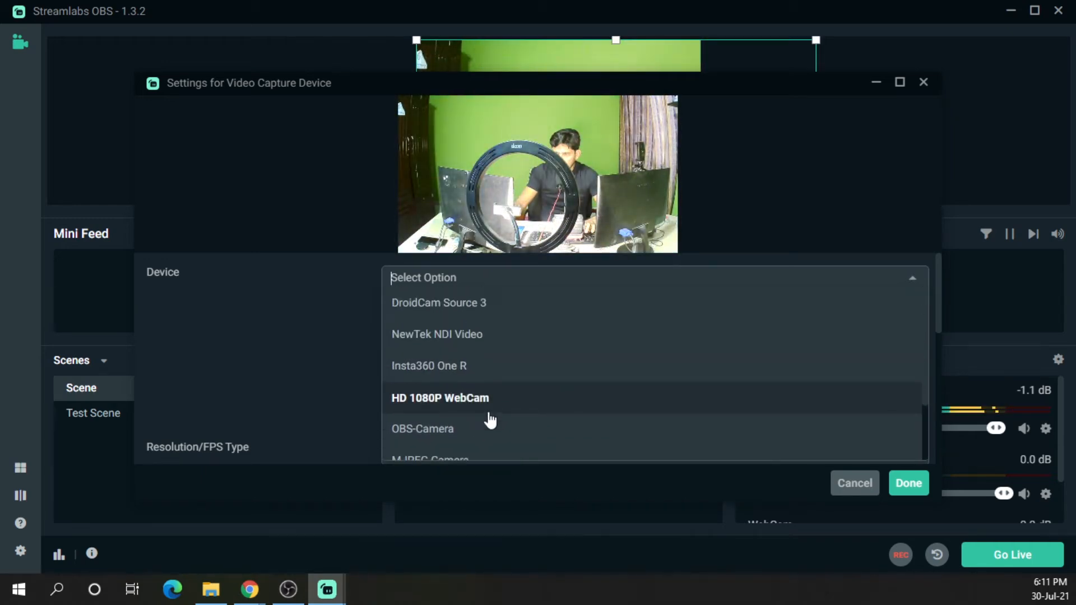
click(468, 367)
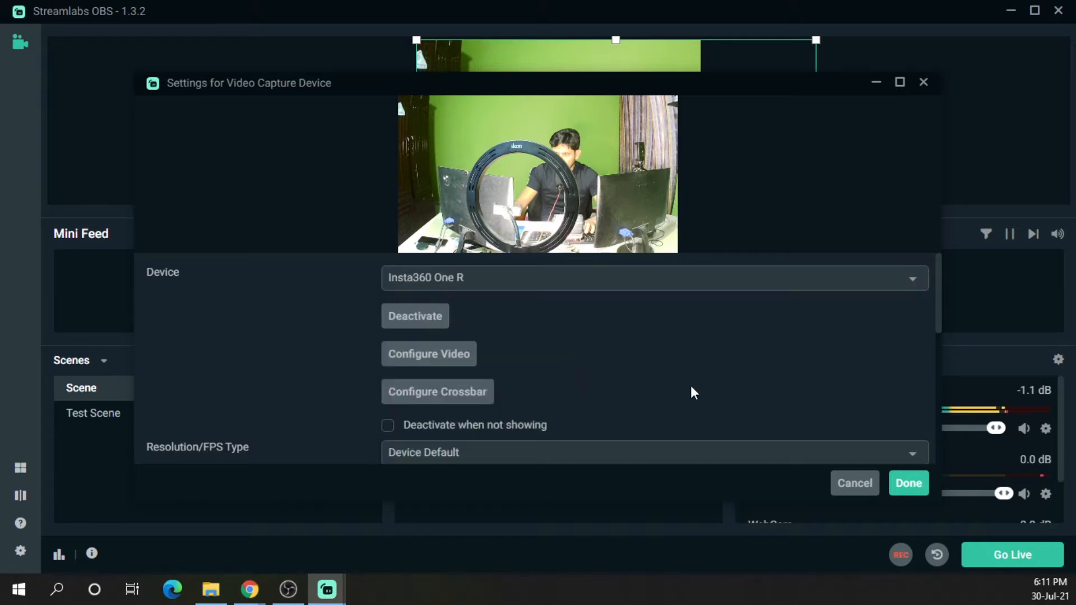
click(908, 482)
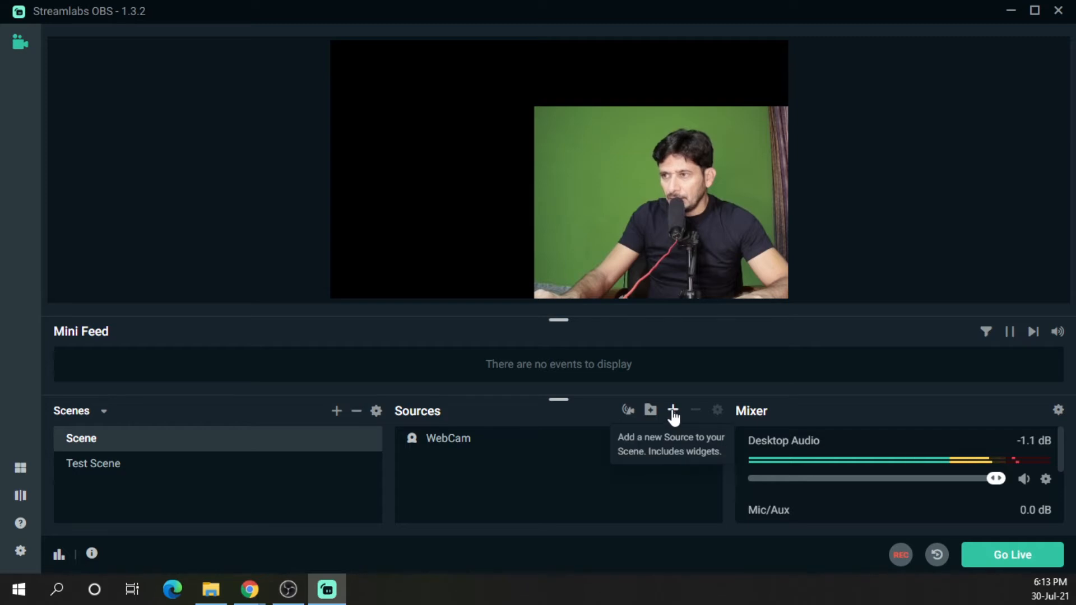
Add a Display Capture source to the Scene, naming it My Left Monitor
click(673, 415)
click(155, 365)
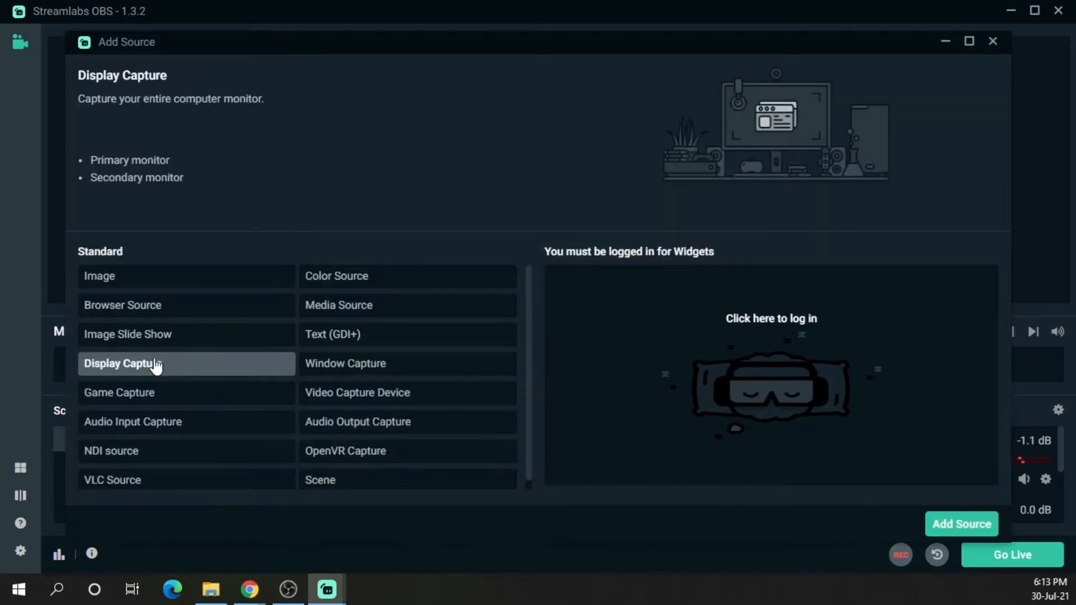
click(953, 524)
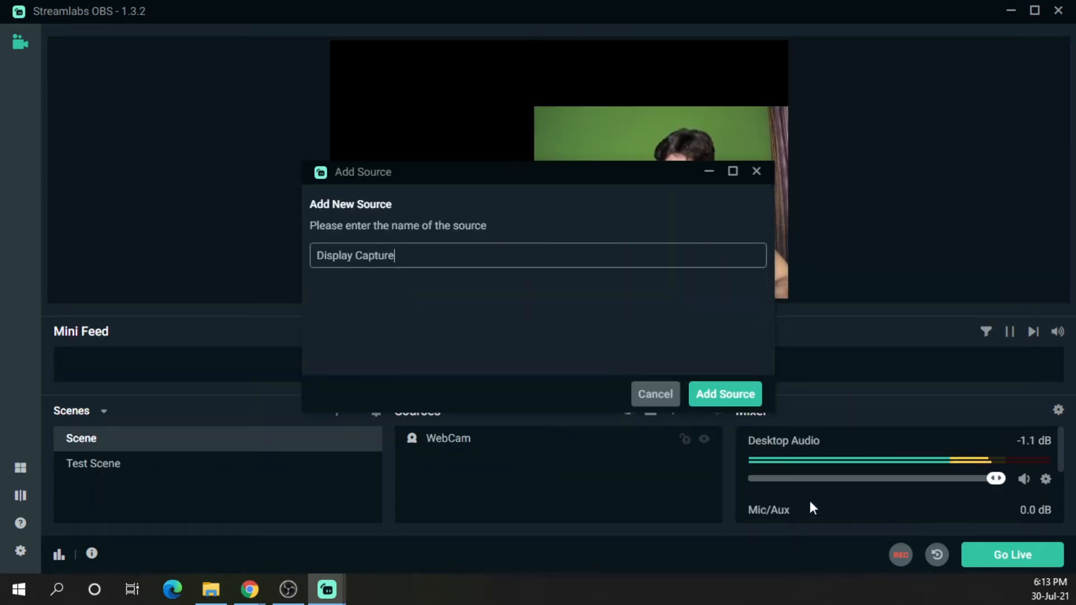
drag(435, 255, 297, 251)
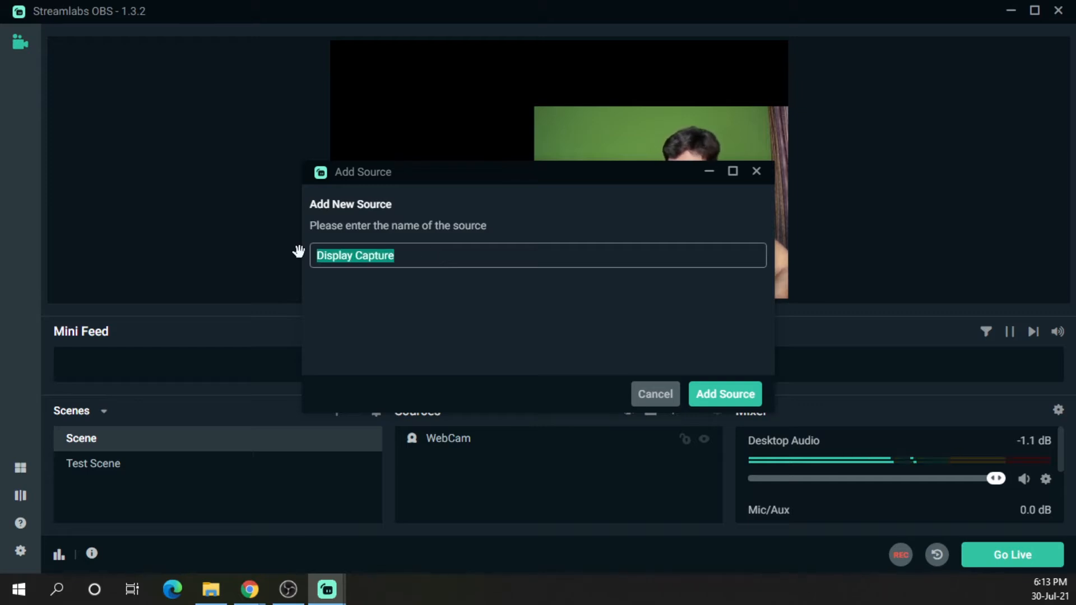
text(My Left M)
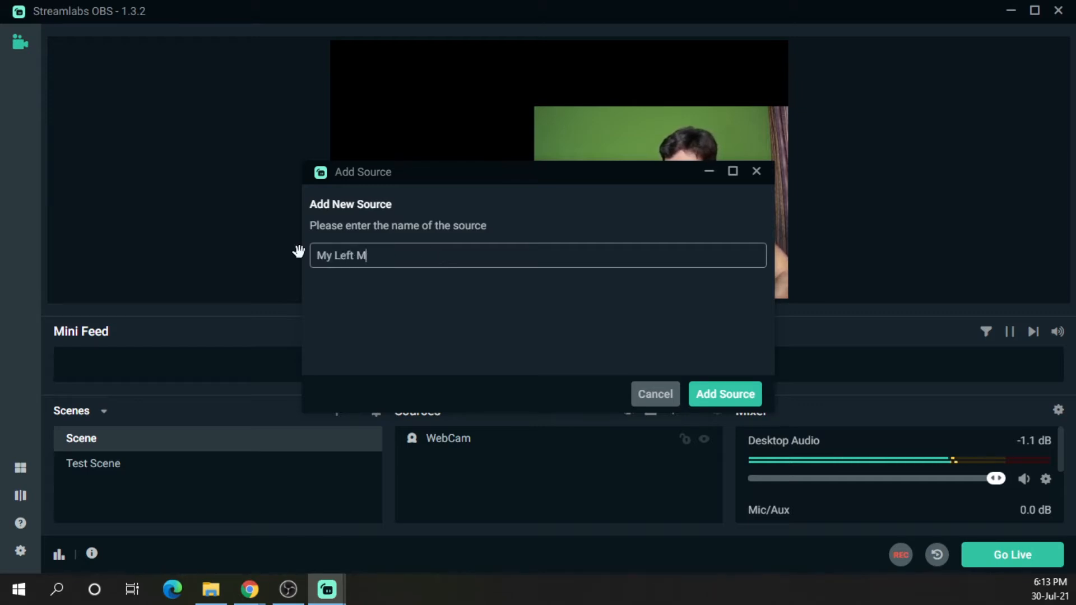
text(onitor)
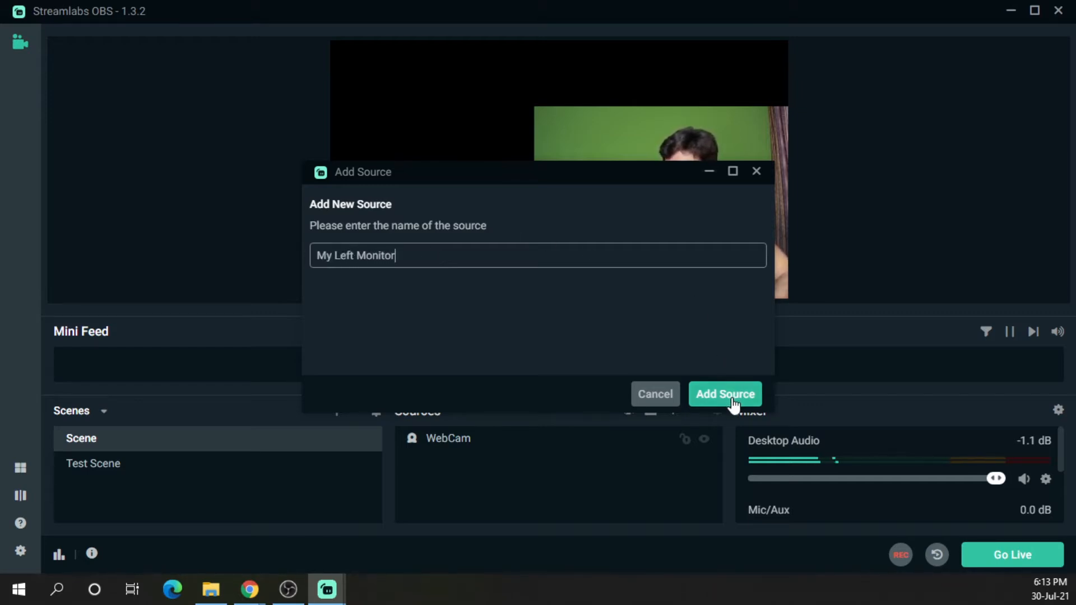
click(725, 393)
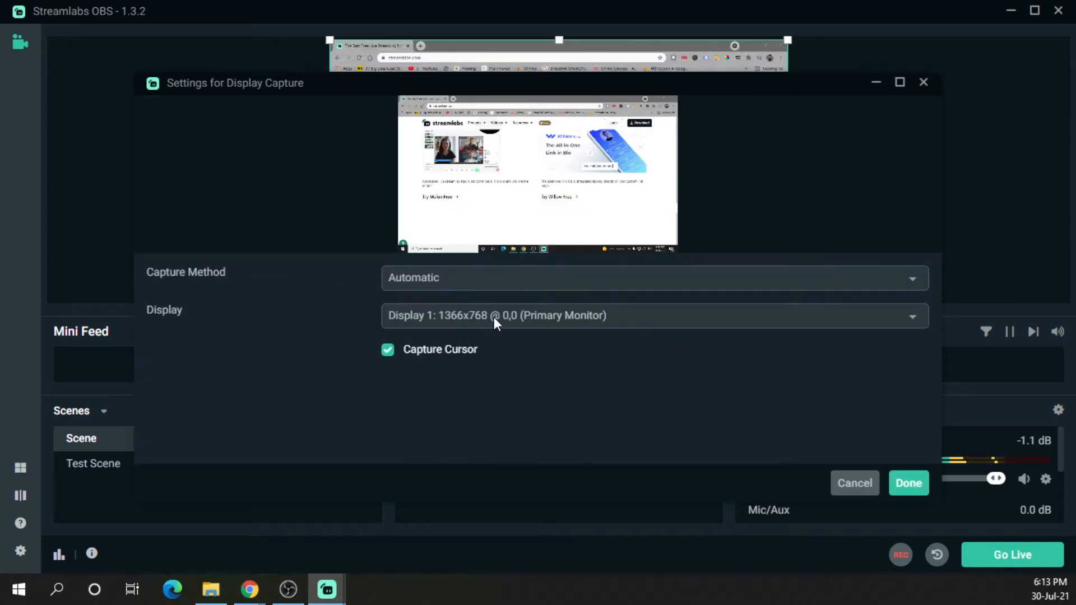
Set the display capture to Display 1 (Primary Monitor) and confirm the source settings
click(519, 312)
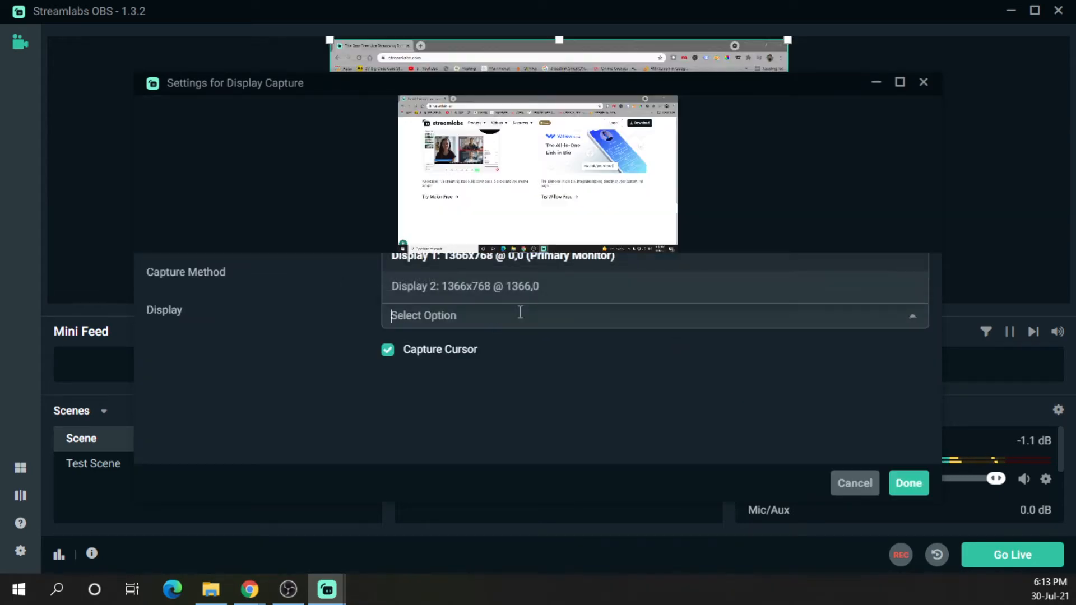
click(540, 264)
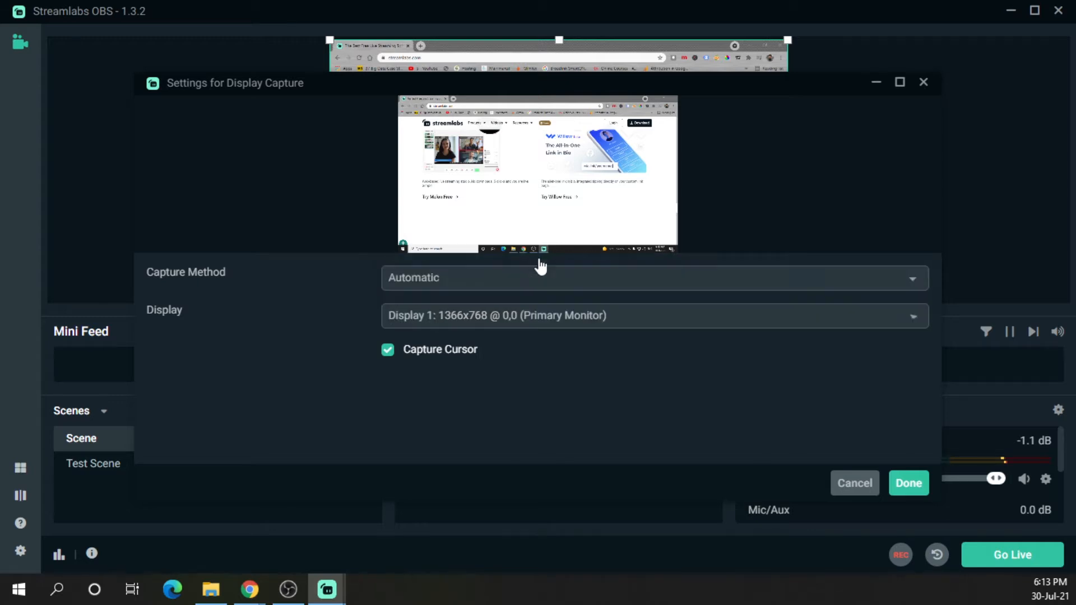
click(908, 483)
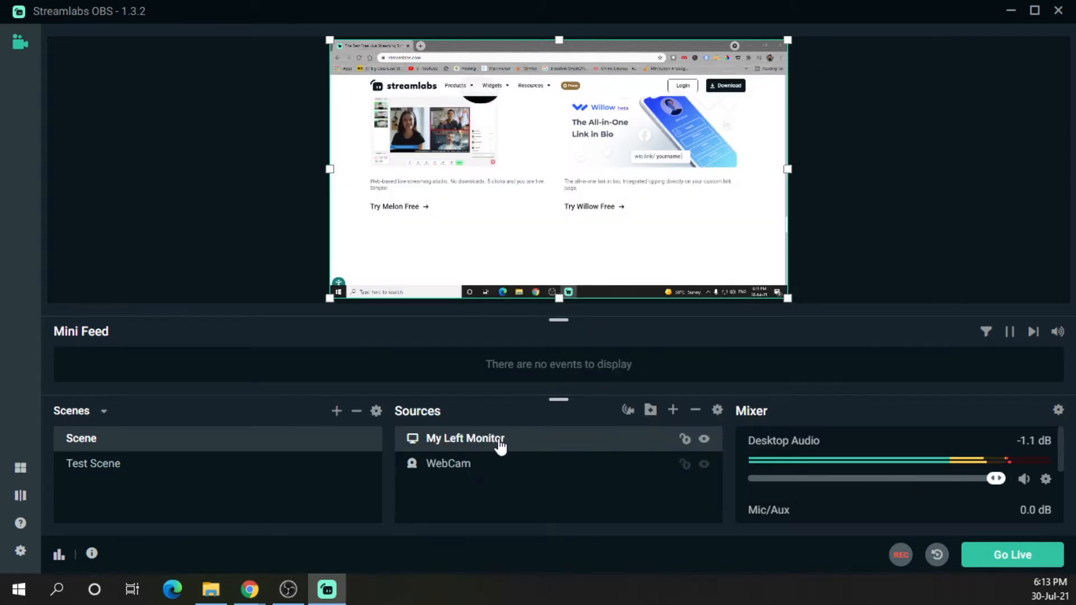
Move the WebCam source above My Left Monitor in the source order and crop the webcam's bottom edge slightly
click(452, 474)
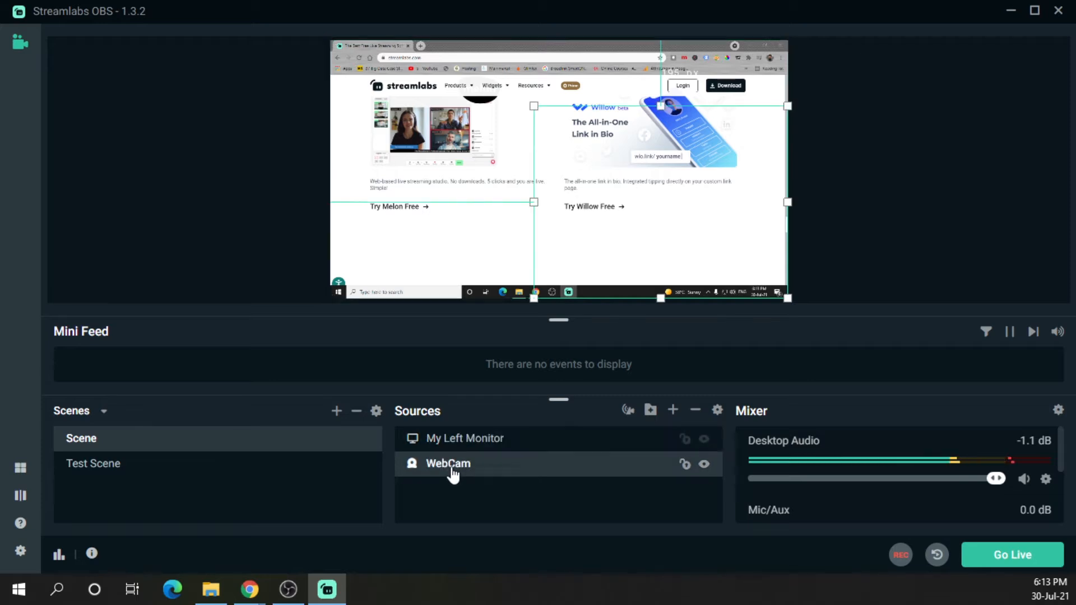
drag(463, 475, 466, 441)
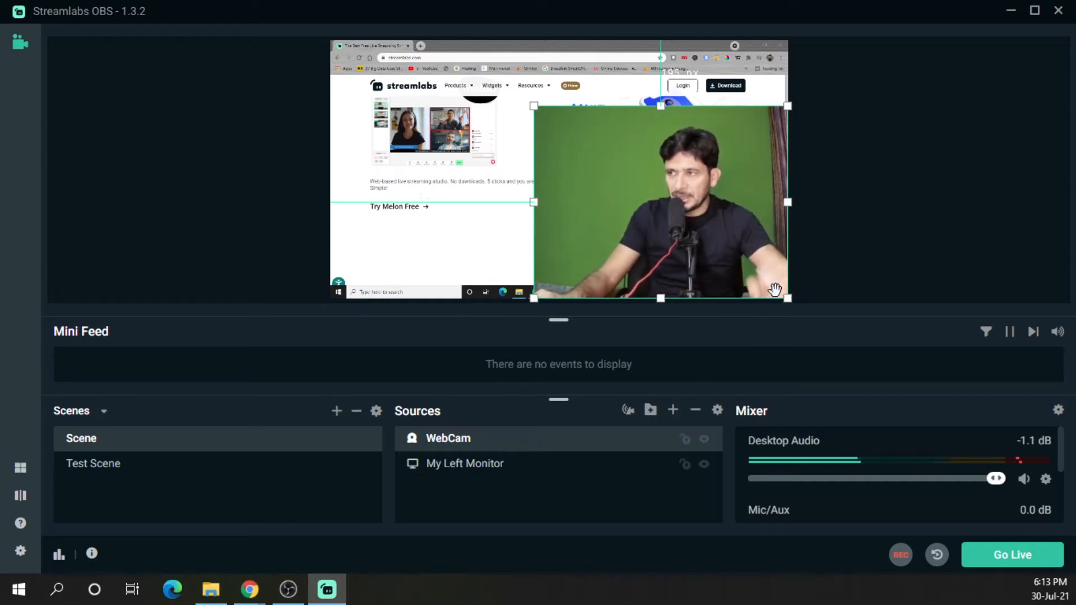
drag(660, 298, 660, 281)
Add a Chroma Key filter to the WebCam source
right_click(431, 440)
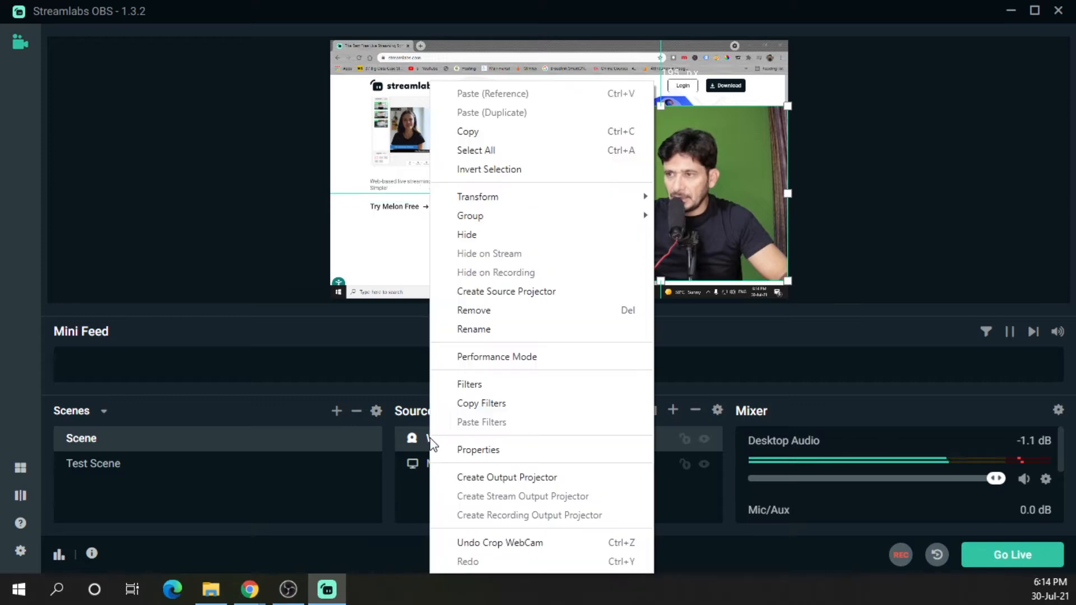
click(482, 384)
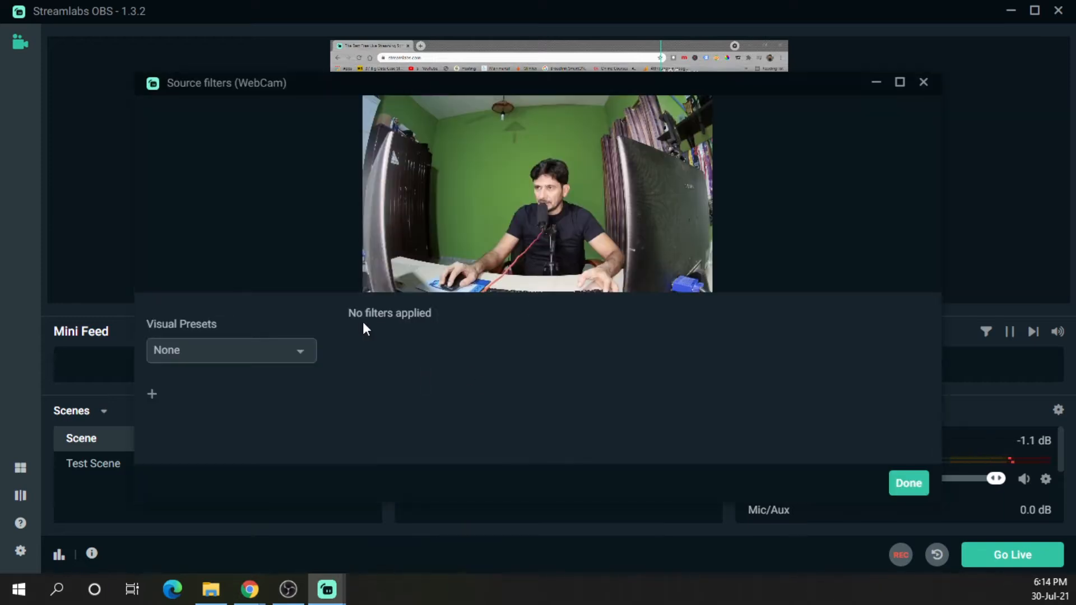
click(156, 398)
click(413, 158)
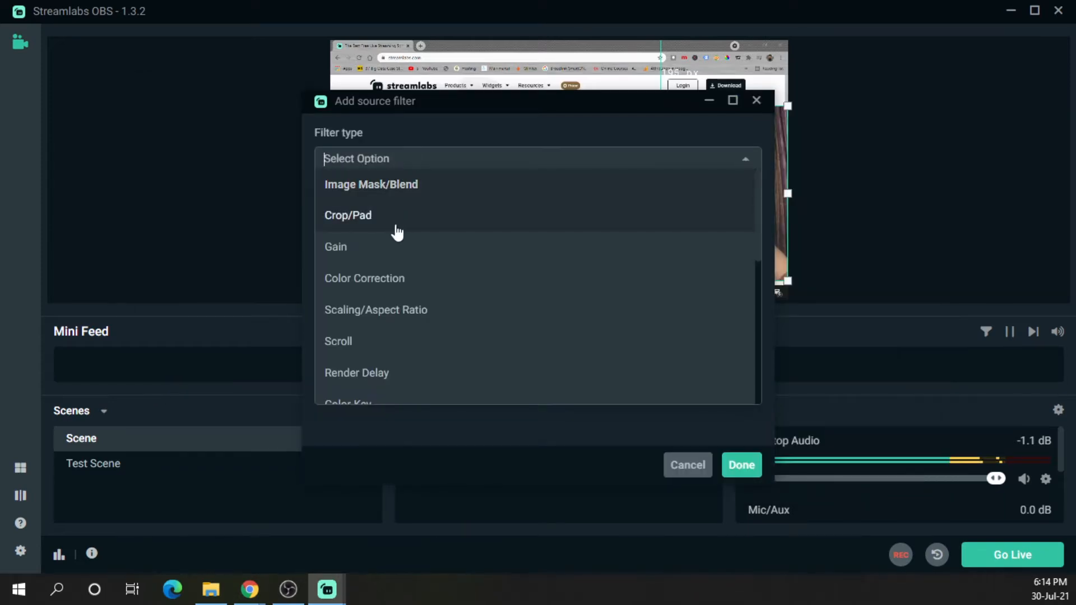
text(c)
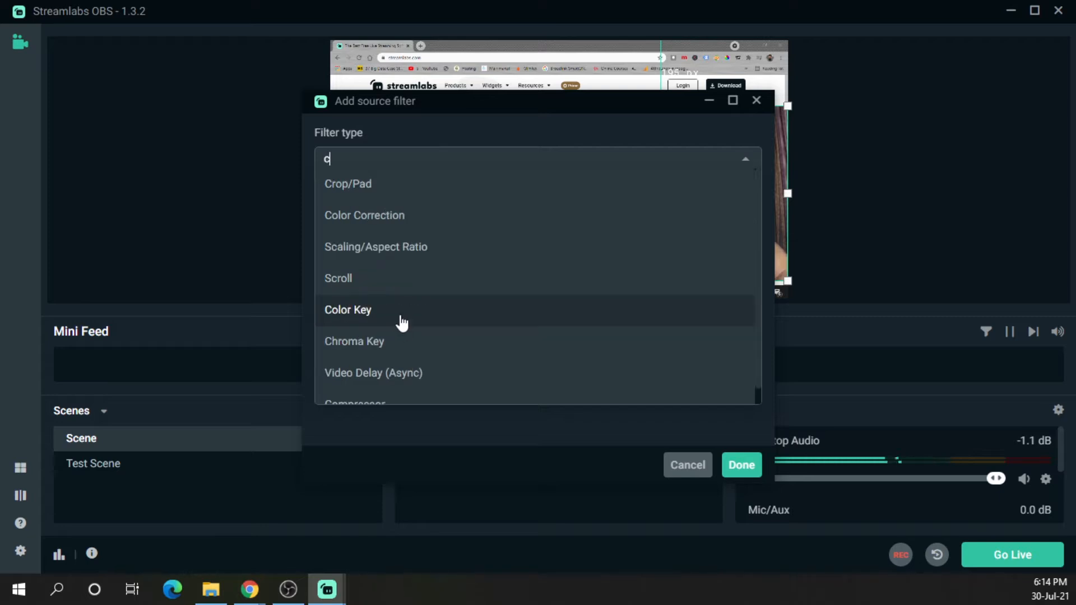
click(386, 348)
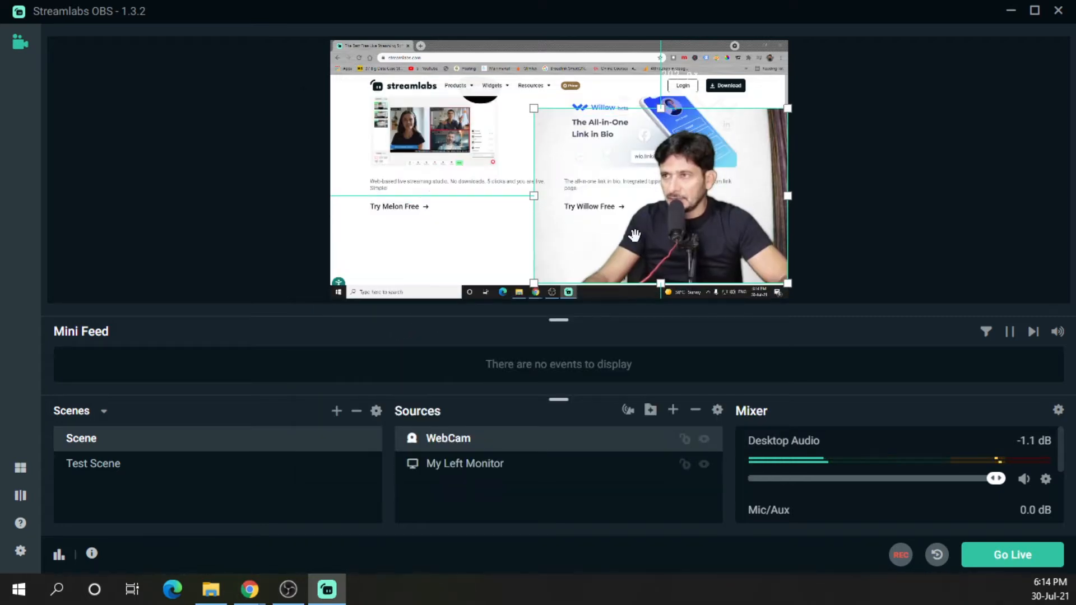
Move the webcam overlay slightly toward the lower right of the canvas
click(926, 199)
drag(700, 229, 723, 239)
Open the WebCam filters and raise the Chroma Key similarity slightly
right_click(475, 441)
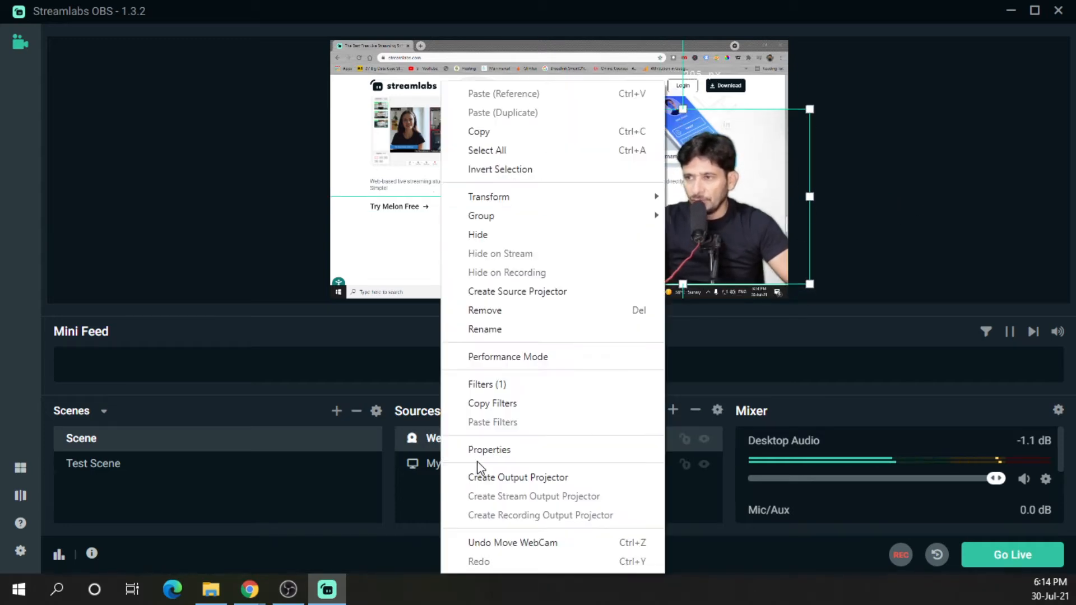
click(496, 383)
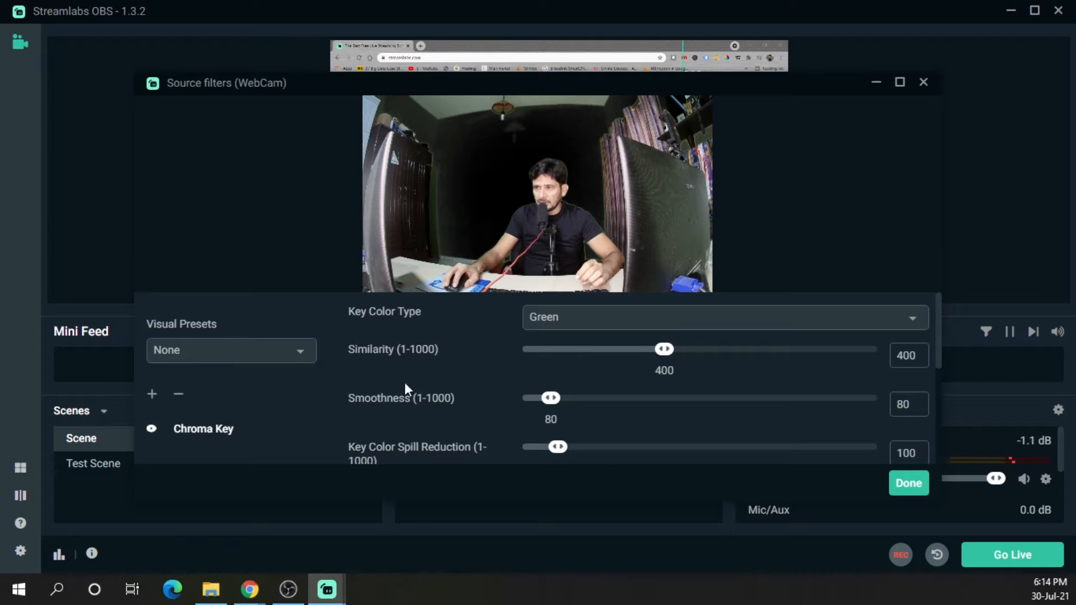
drag(664, 349, 687, 349)
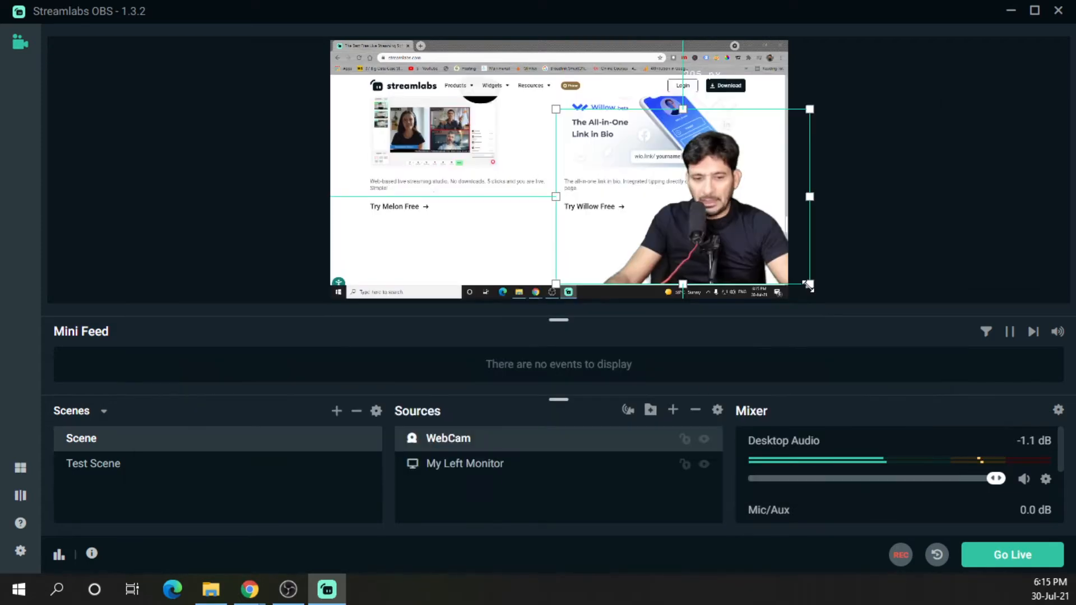
Shrink the webcam overlay from its corner and crop its bottom edge a little
drag(809, 285, 772, 247)
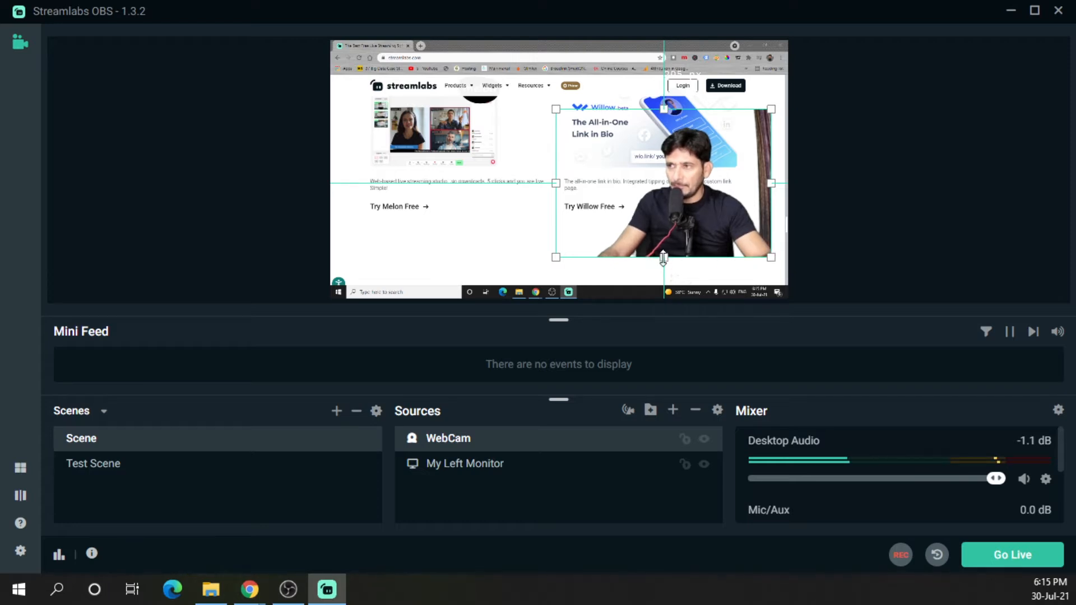
drag(656, 256, 655, 230)
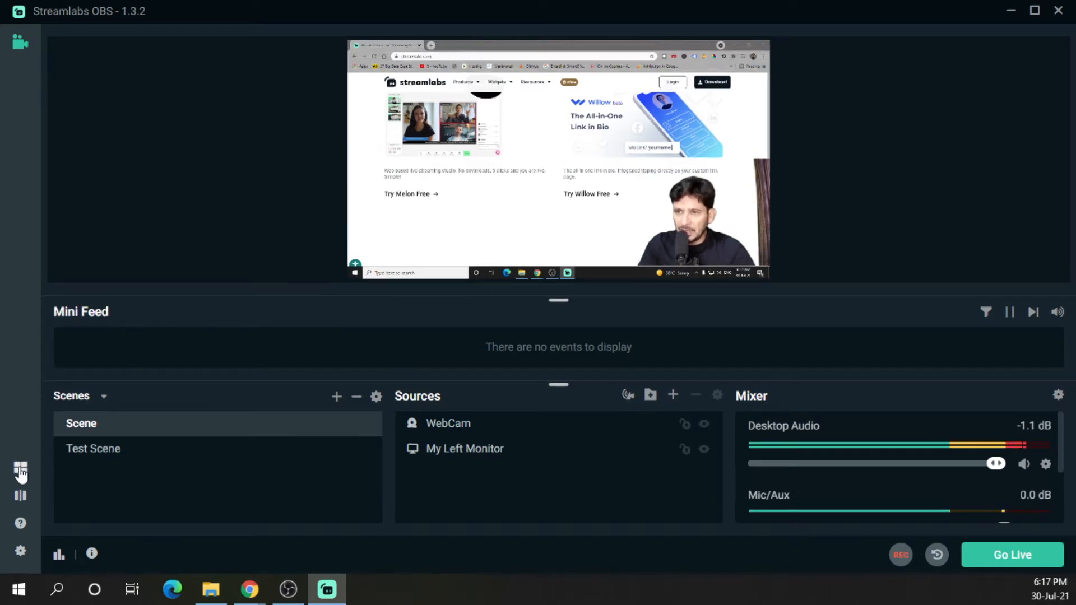
Apply the editor layout with the Mini Feed in a right-hand column and save the changes
click(20, 471)
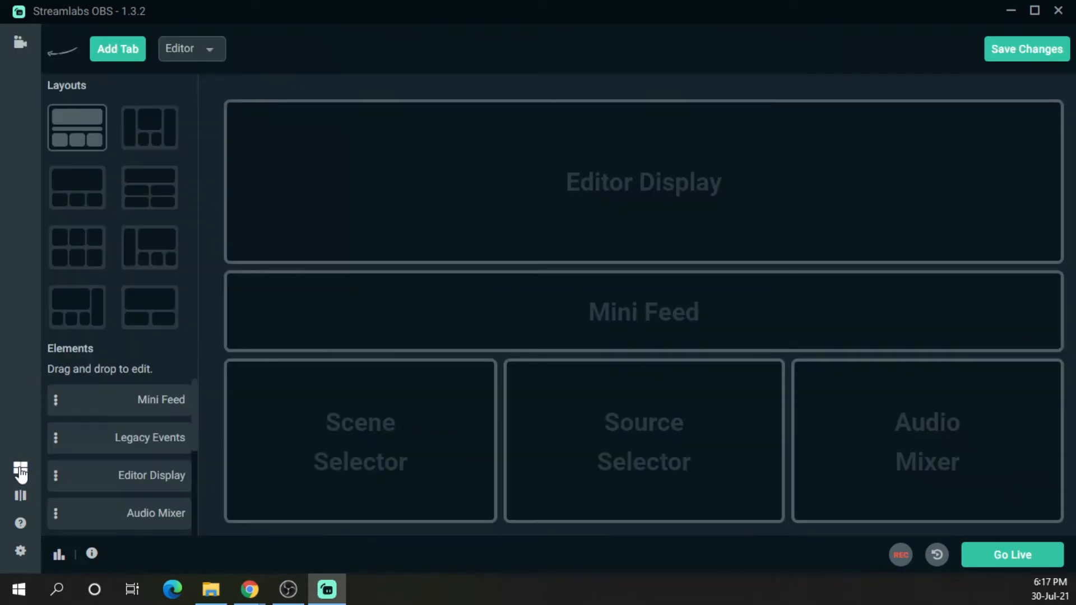
click(88, 326)
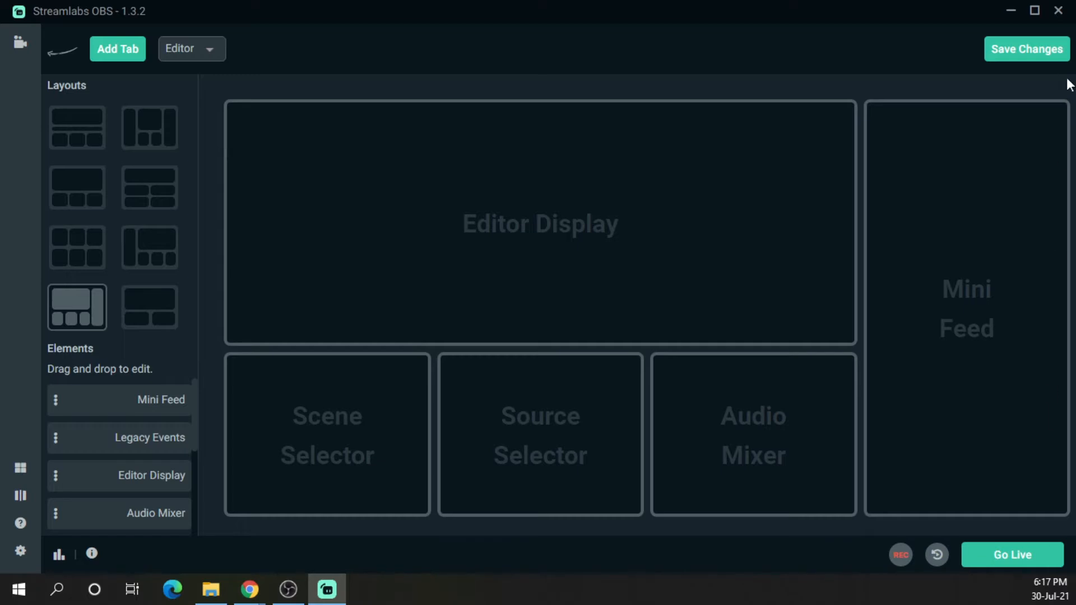
click(1048, 63)
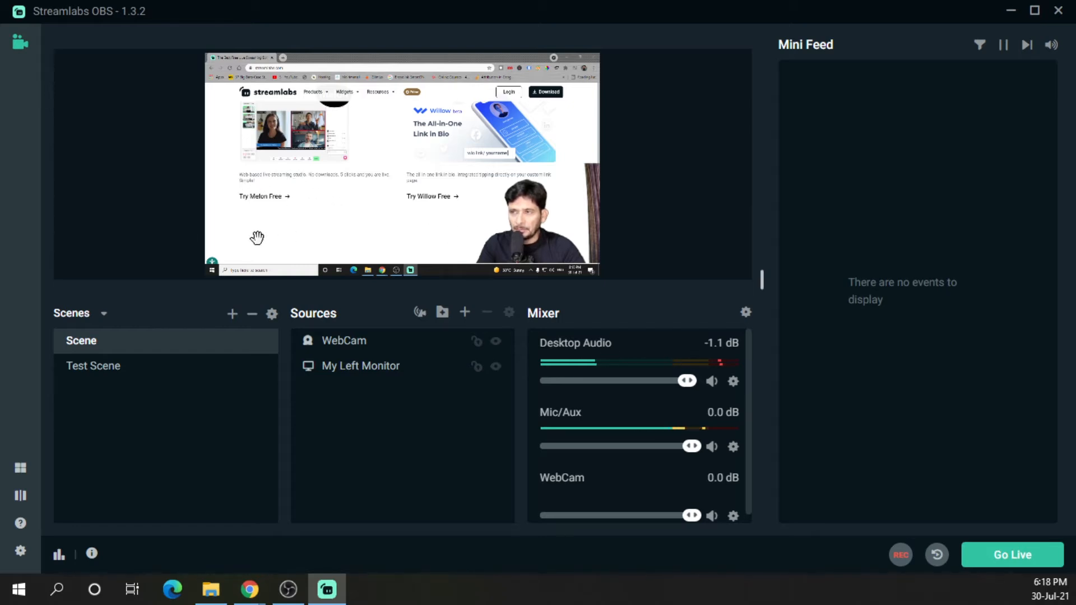
Apply the layout with the Mini Feed in a left-hand column and save the changes
scroll(347, 196, down, 5)
scroll(440, 152, down, 10)
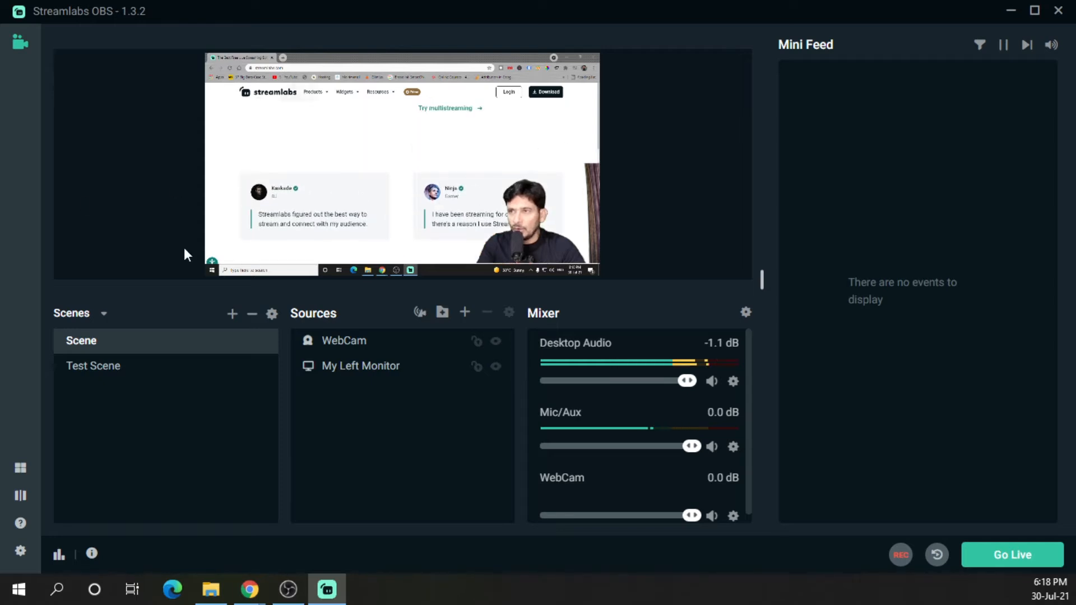
click(18, 469)
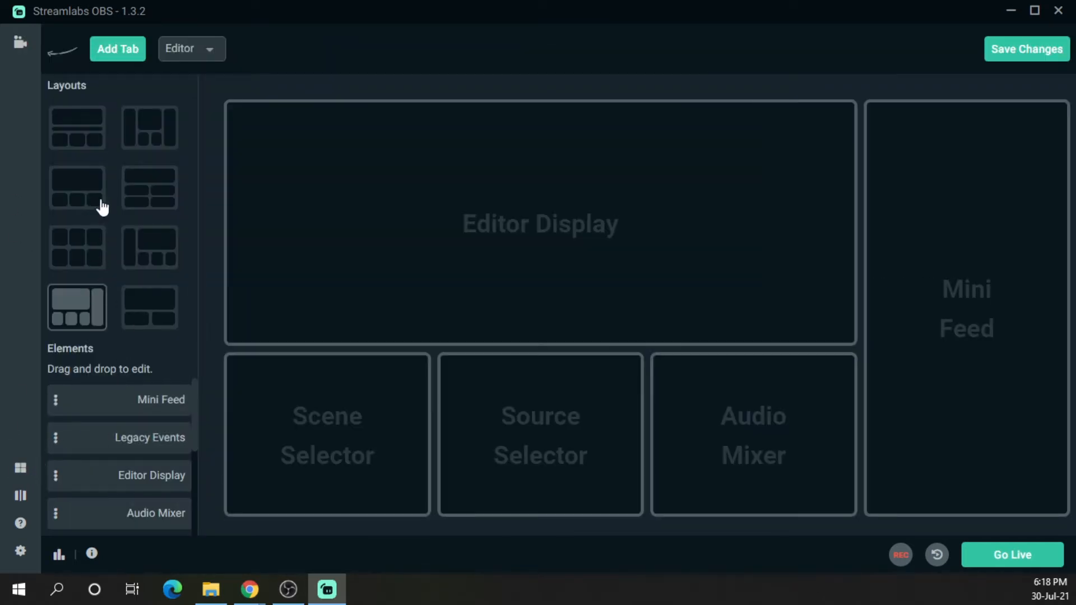
click(140, 137)
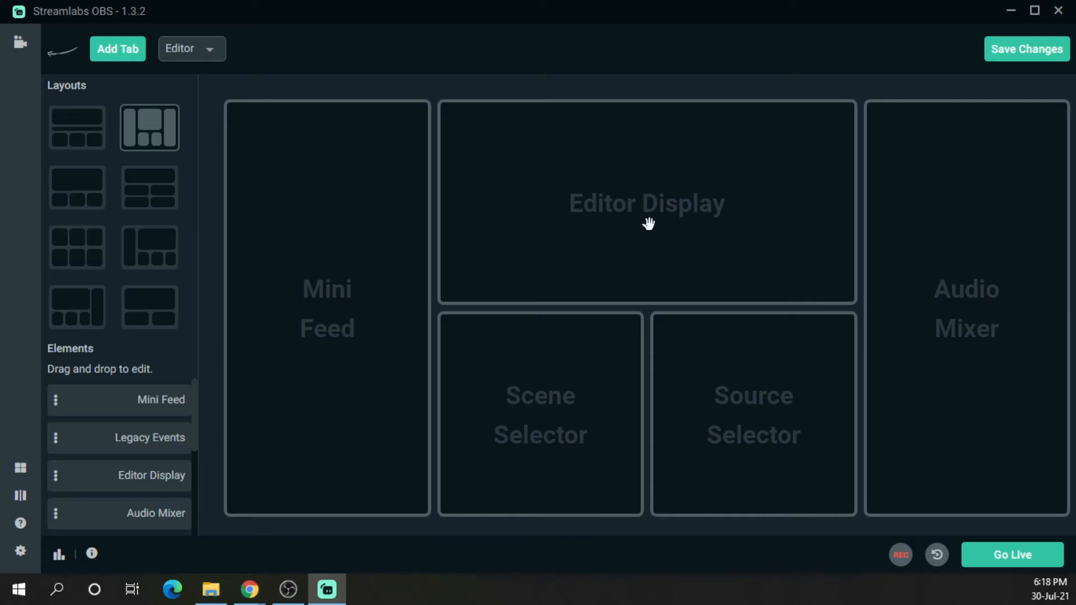
click(1040, 54)
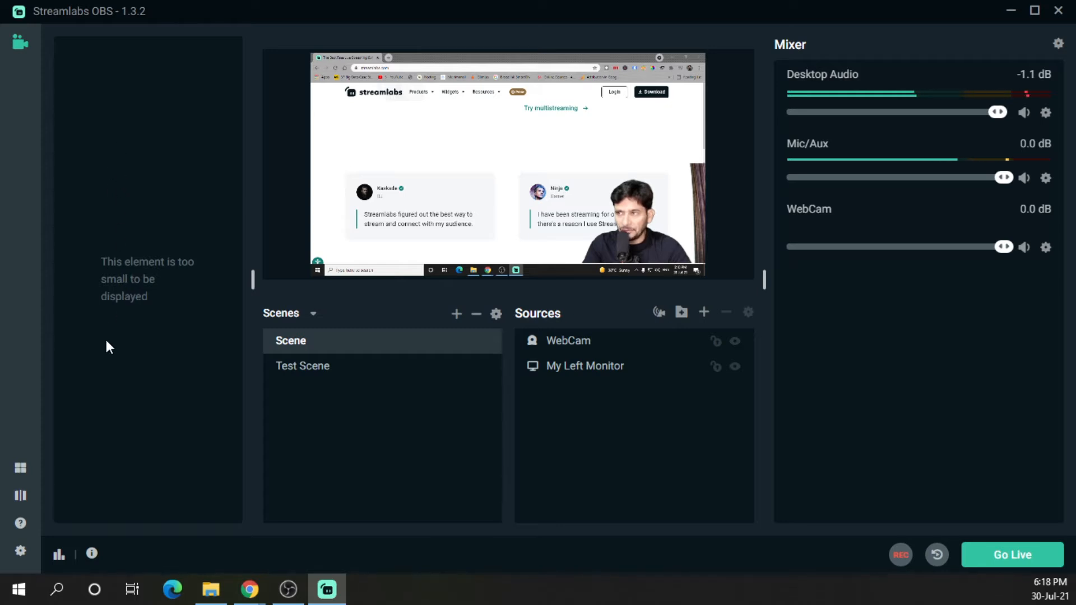
Restore the default layout without the Mini Feed element, save it, and enlarge the preview panel
click(20, 468)
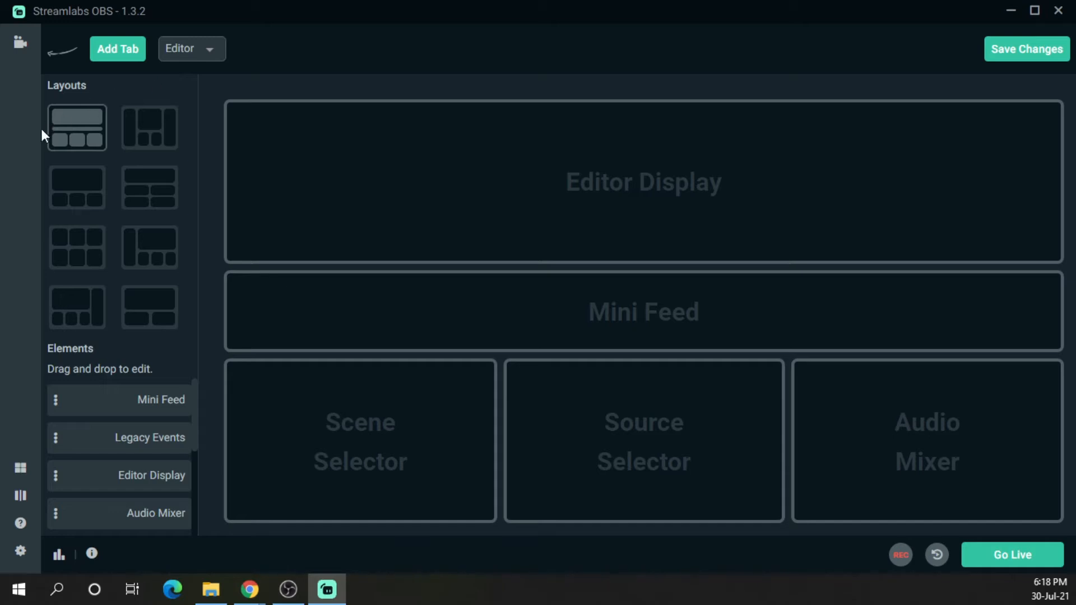
click(184, 55)
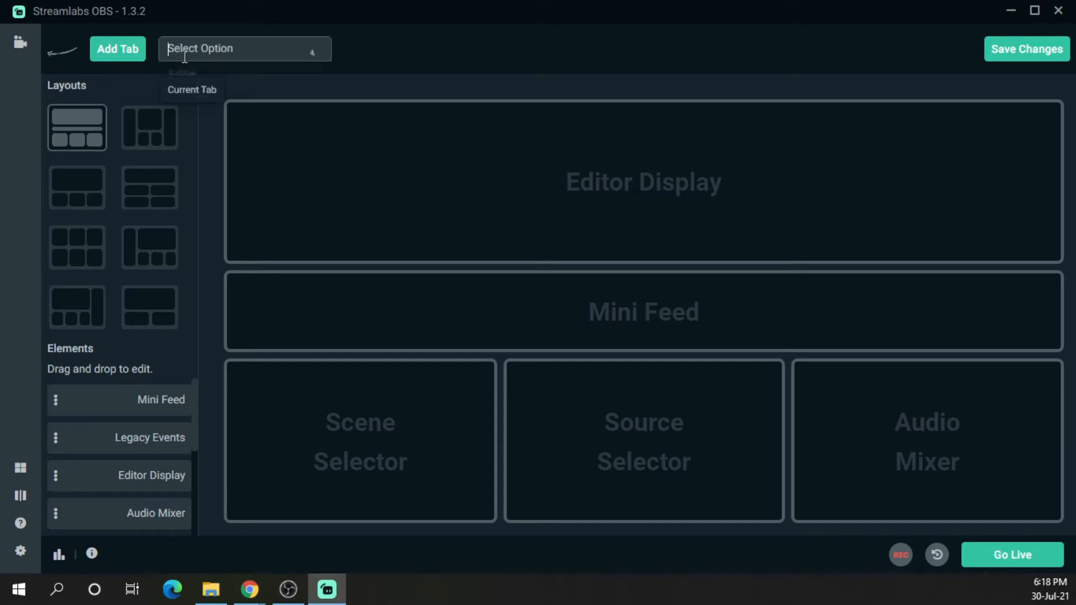
click(474, 54)
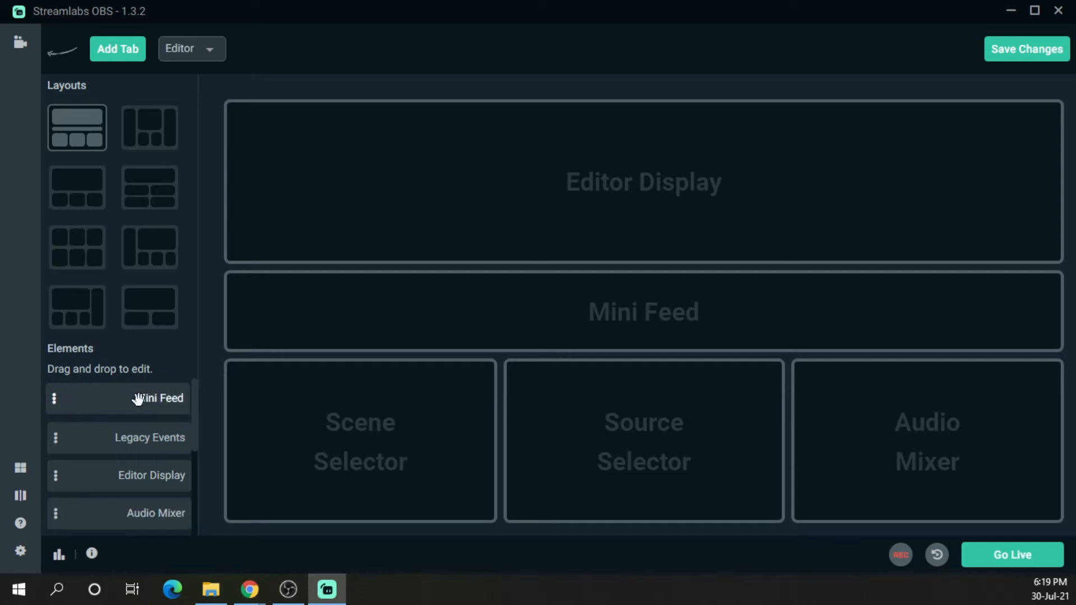
drag(59, 399, 38, 386)
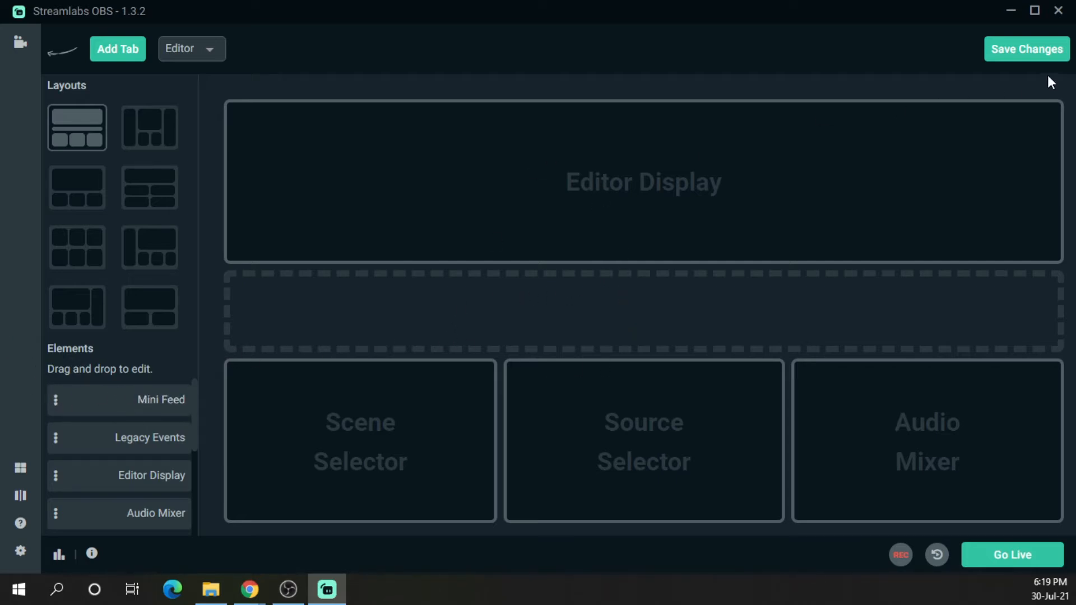
click(1047, 56)
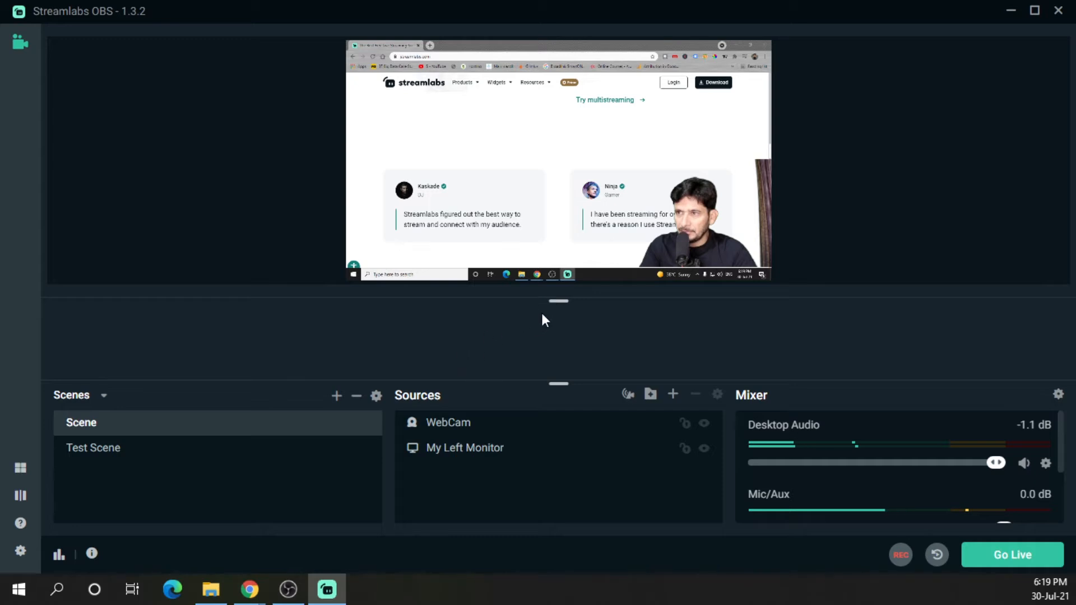
drag(559, 300, 558, 376)
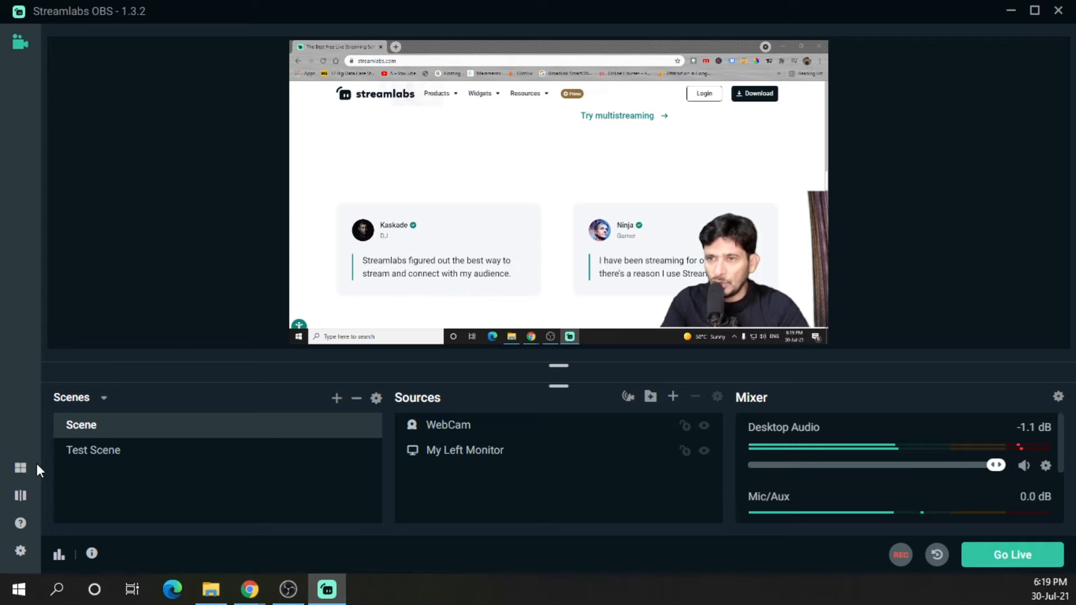
Enable Studio Mode and select Test Scene for editing
click(21, 495)
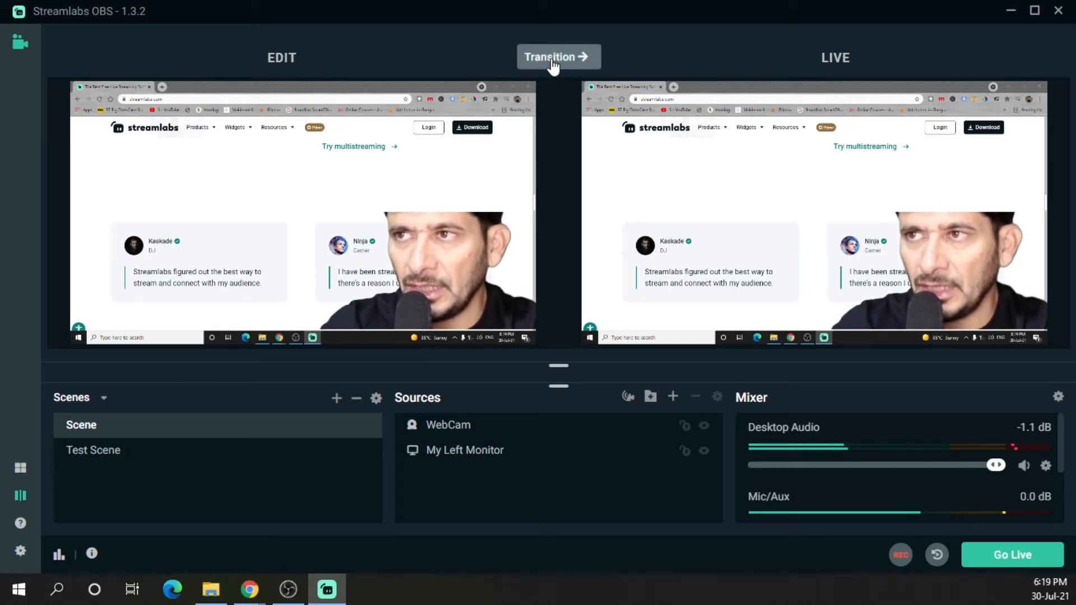
click(138, 461)
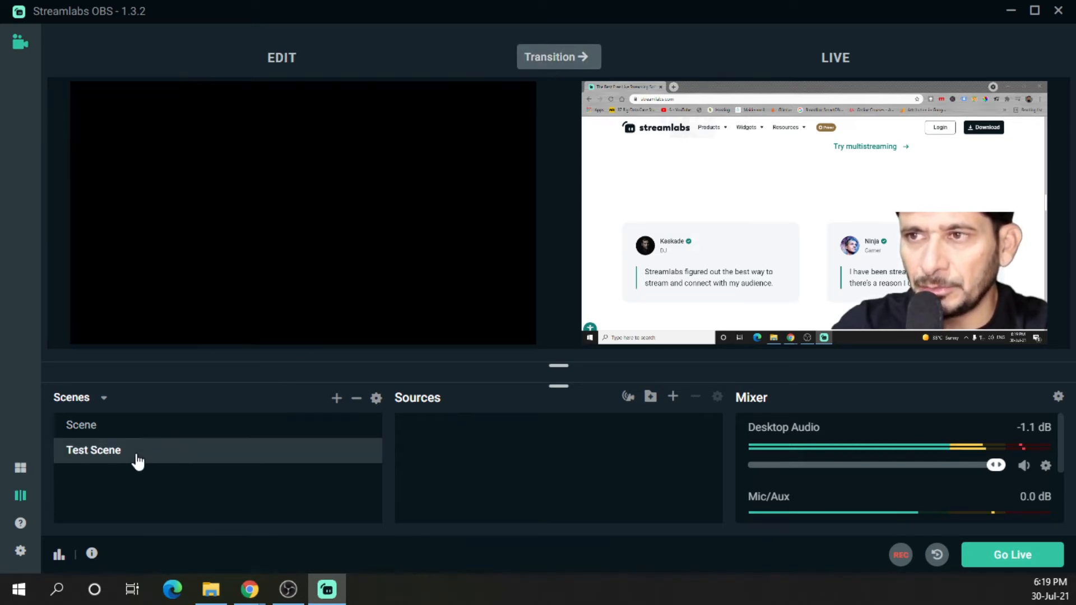
Transition Test Scene to the live output, then select Scene and transition it live
click(536, 66)
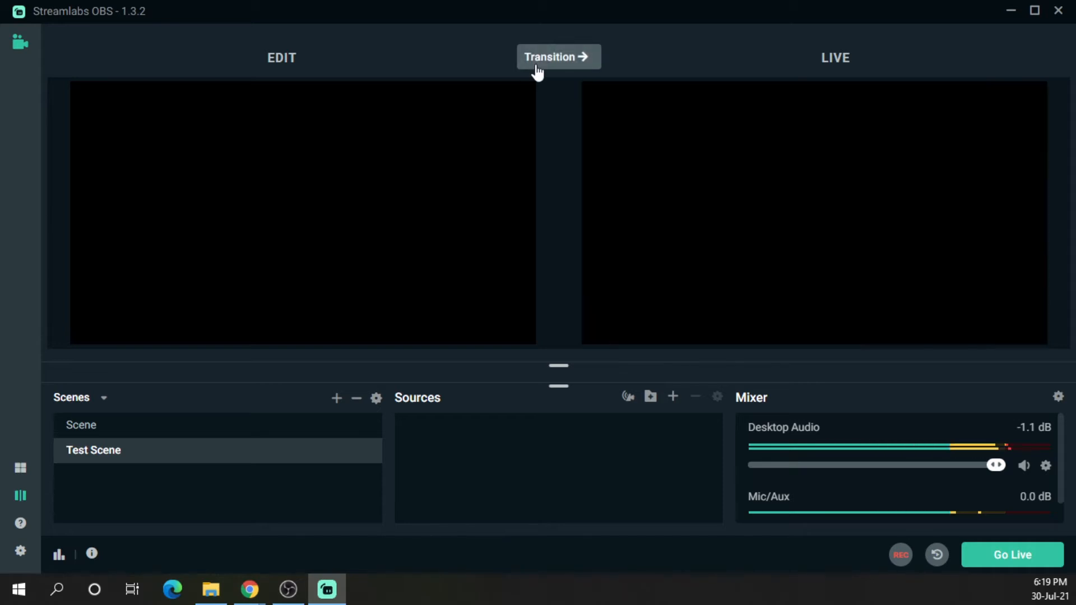
click(133, 430)
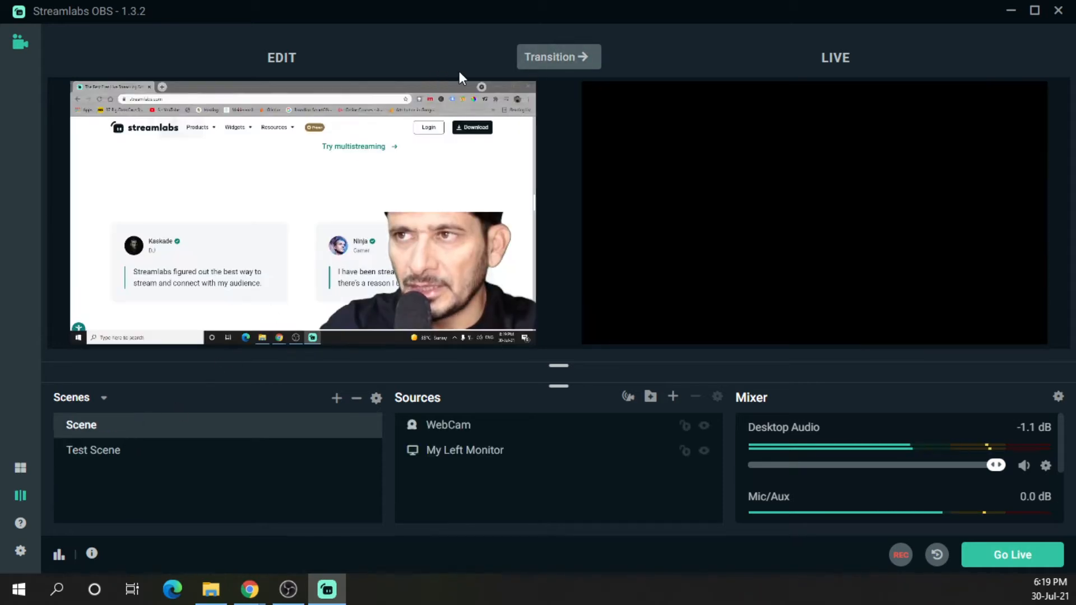
click(556, 60)
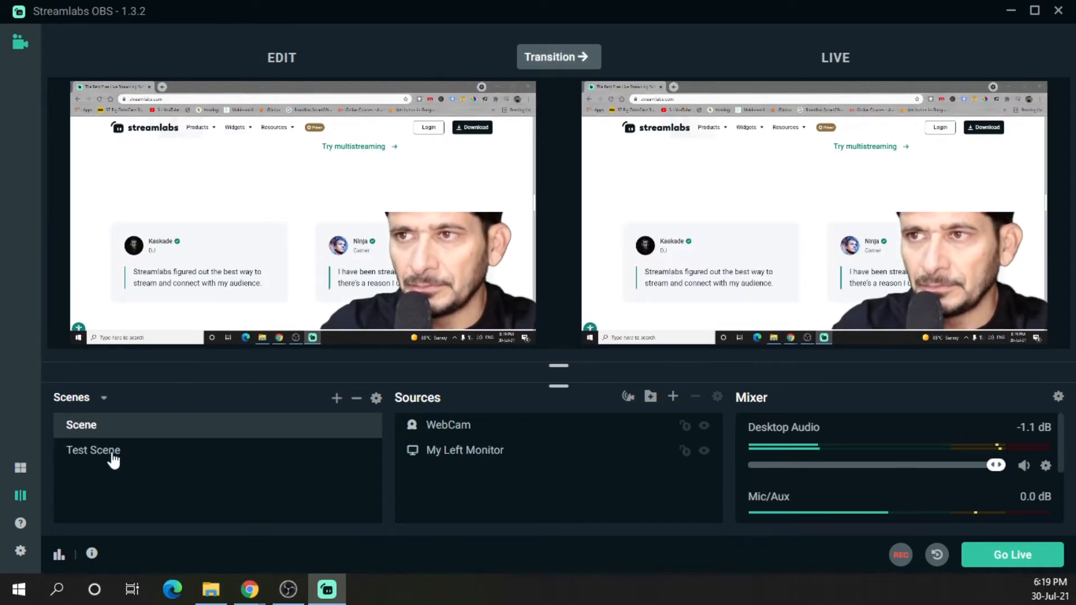
Switch back and forth between Scene and Test Scene, ending with Test Scene selected
click(454, 318)
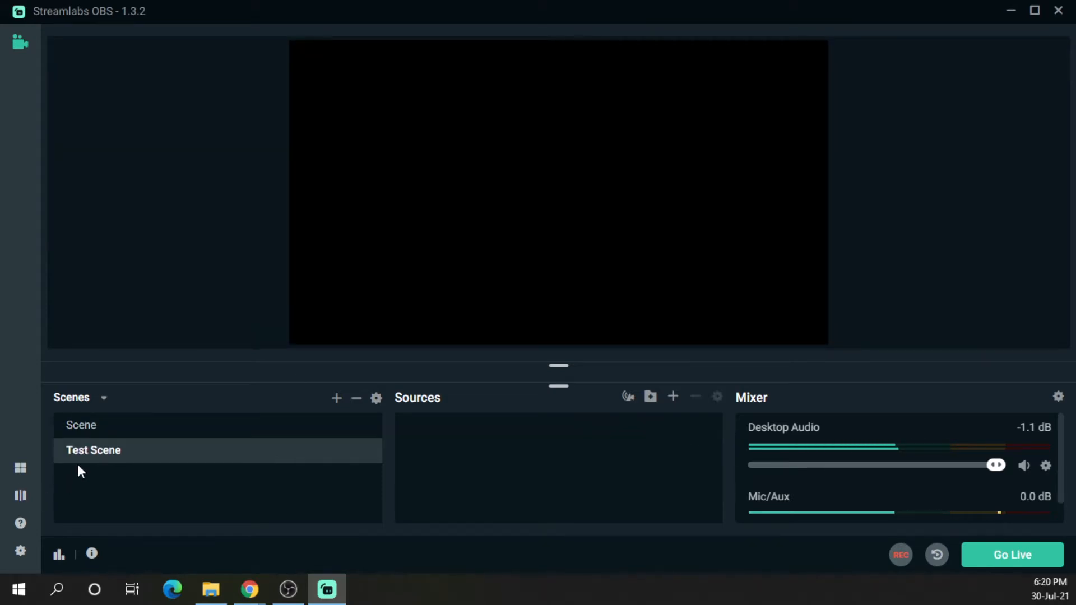
click(111, 425)
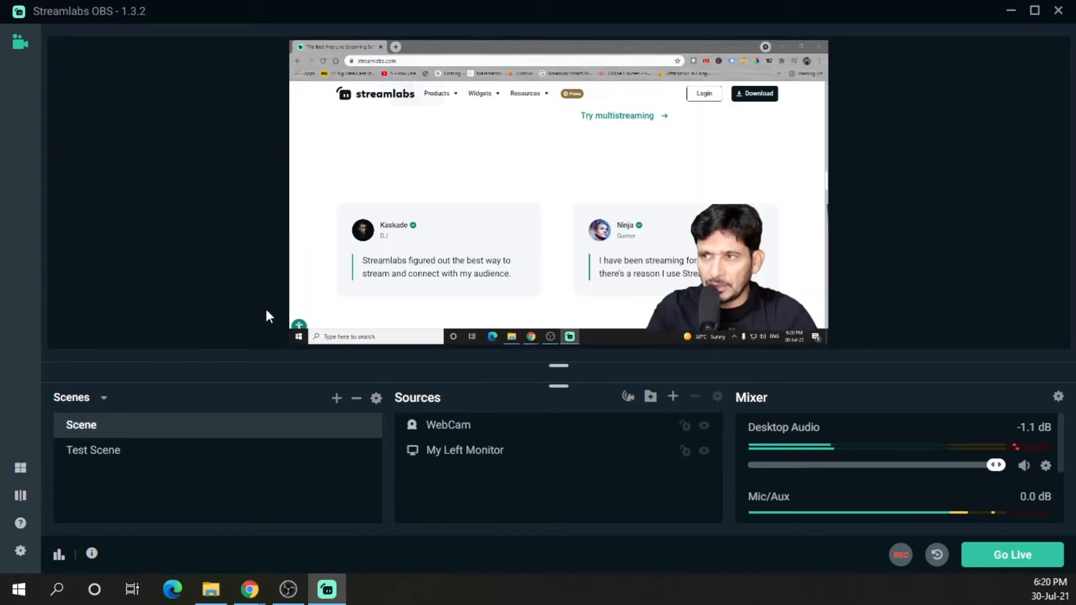
click(115, 449)
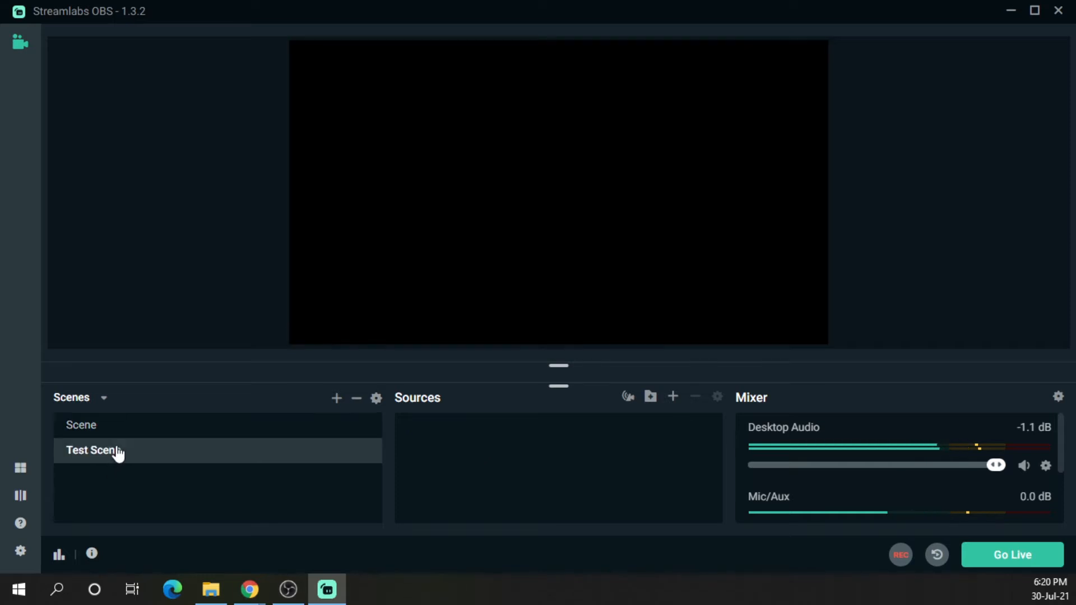
click(120, 432)
click(125, 457)
click(126, 436)
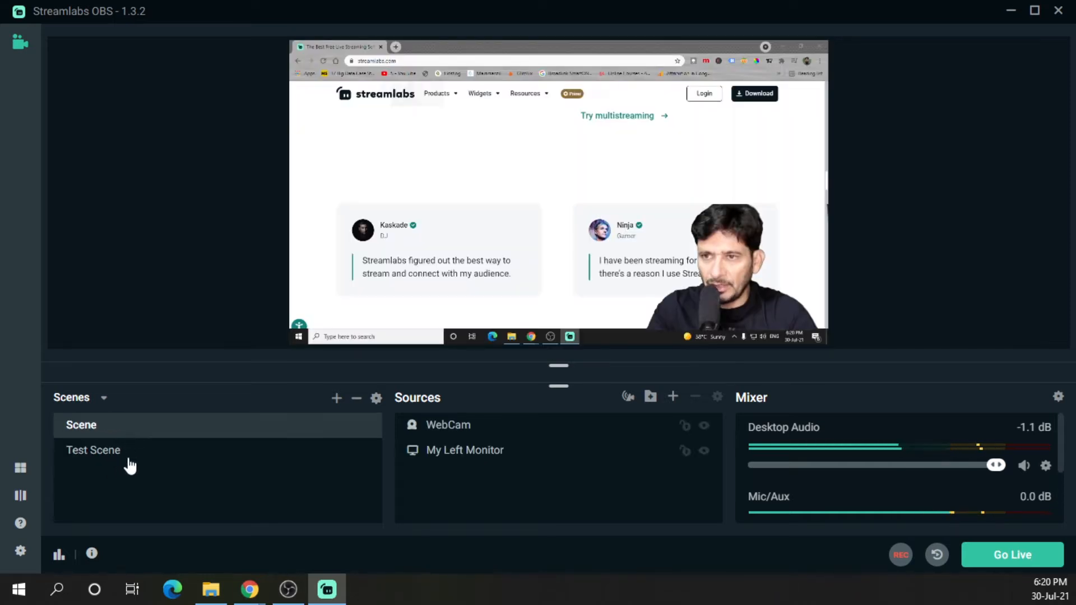
click(132, 460)
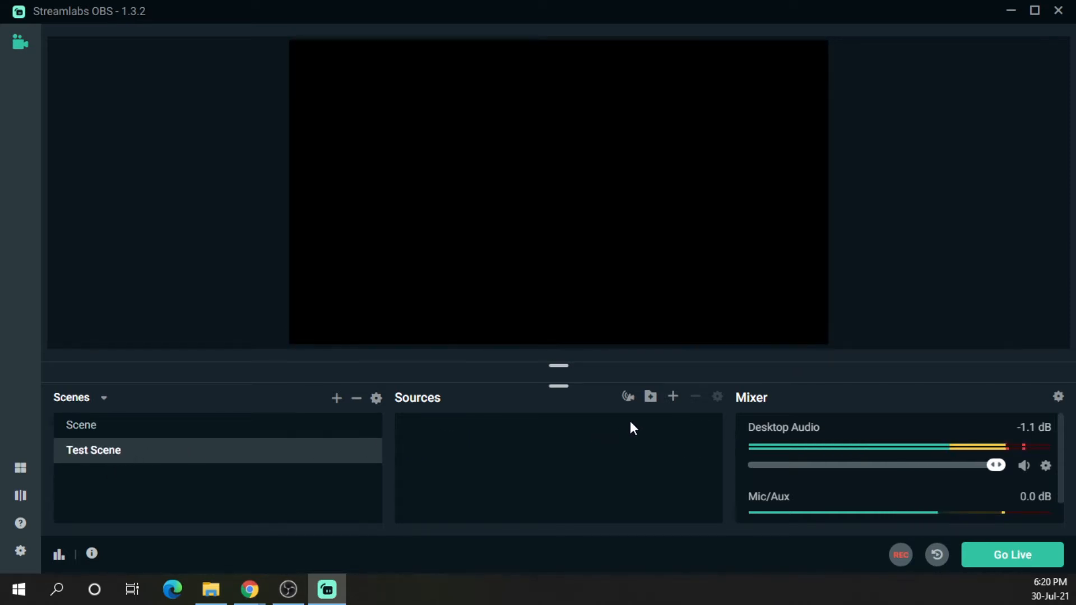
Add an Image source named Background Image to Test Scene
click(672, 397)
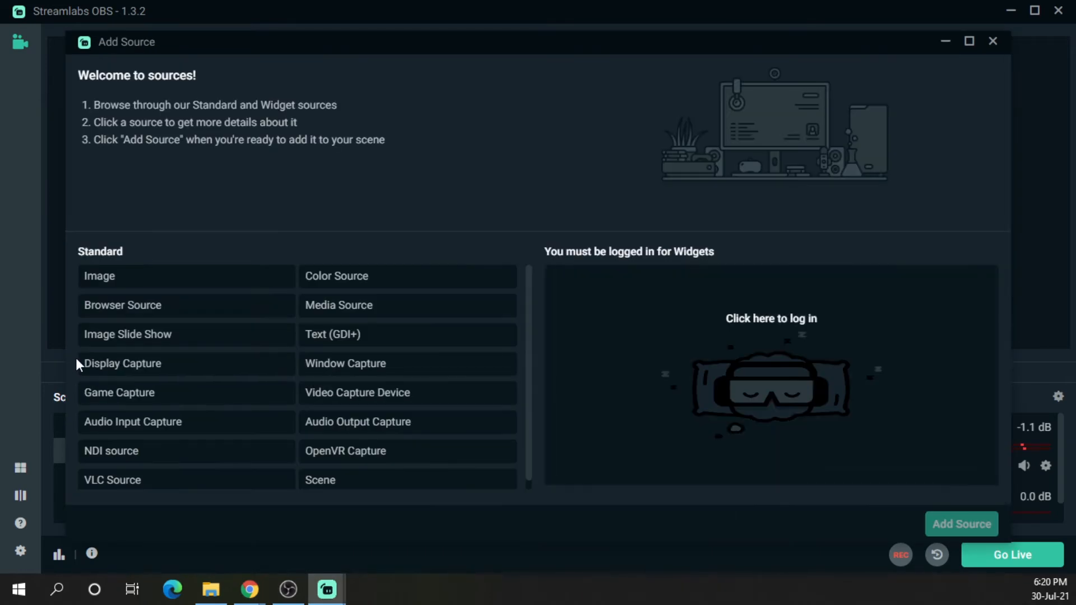
scroll(157, 412, down, 1)
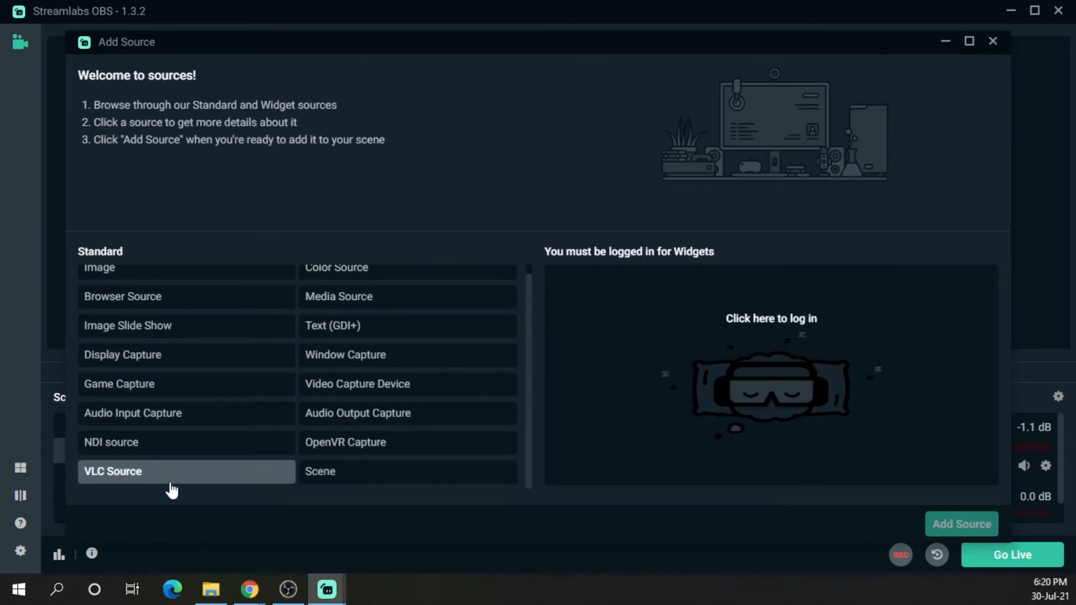
scroll(140, 305, up, 1)
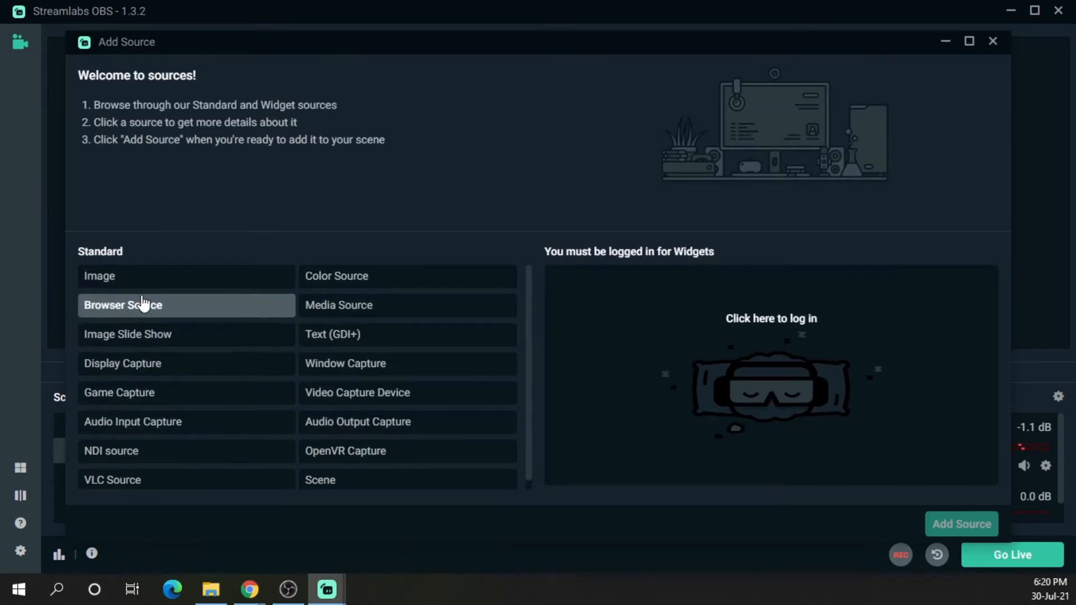
click(148, 283)
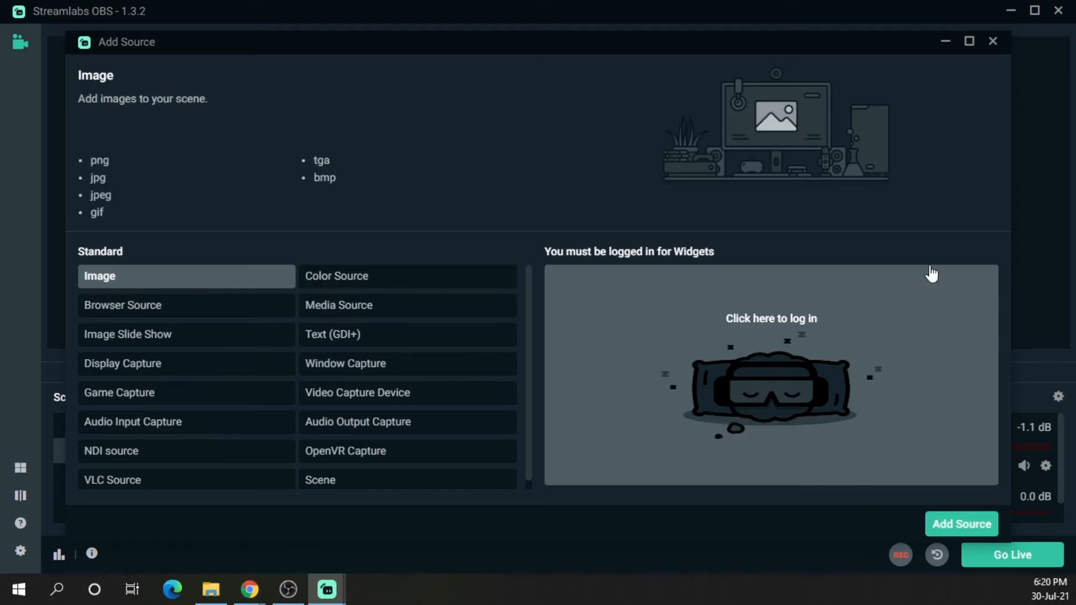
click(954, 523)
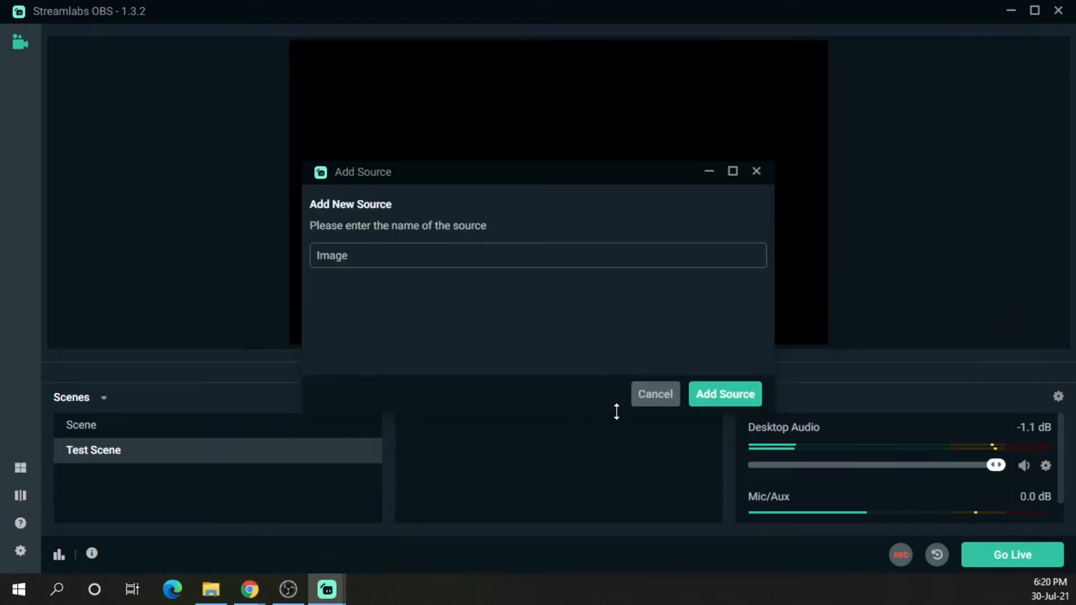
key(ctrl+a)
text(Backg)
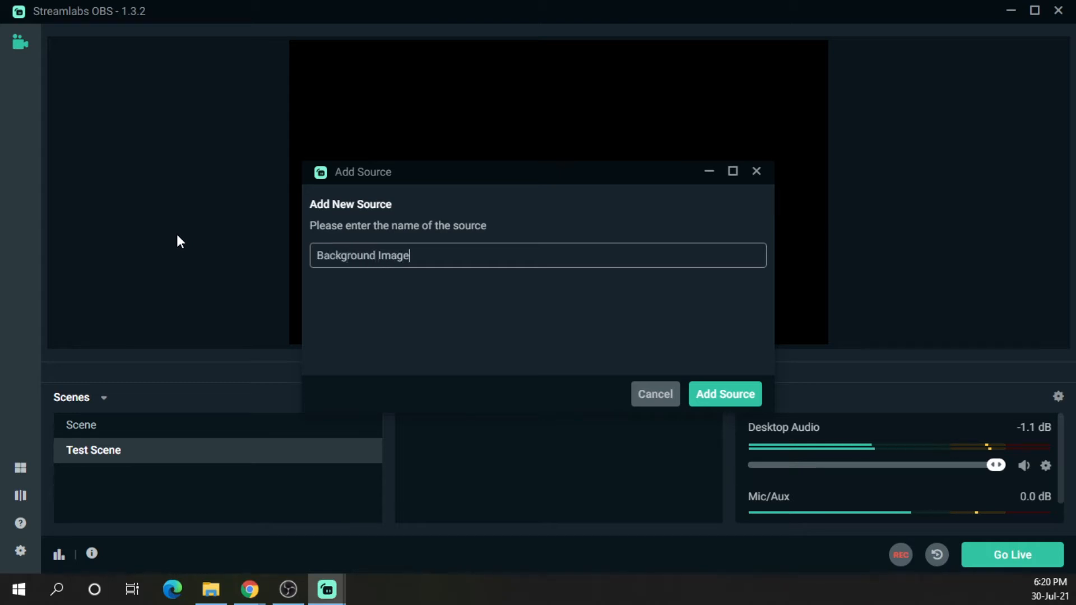
text(round Image)
click(725, 394)
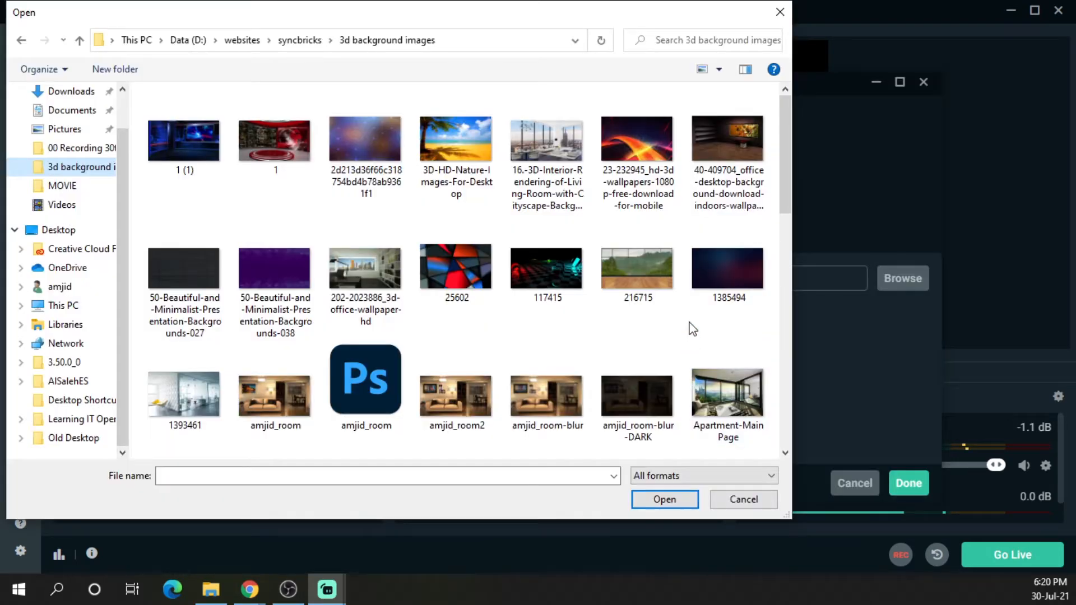
Load the 1385494 image file and stretch the background image to fill the canvas
click(725, 272)
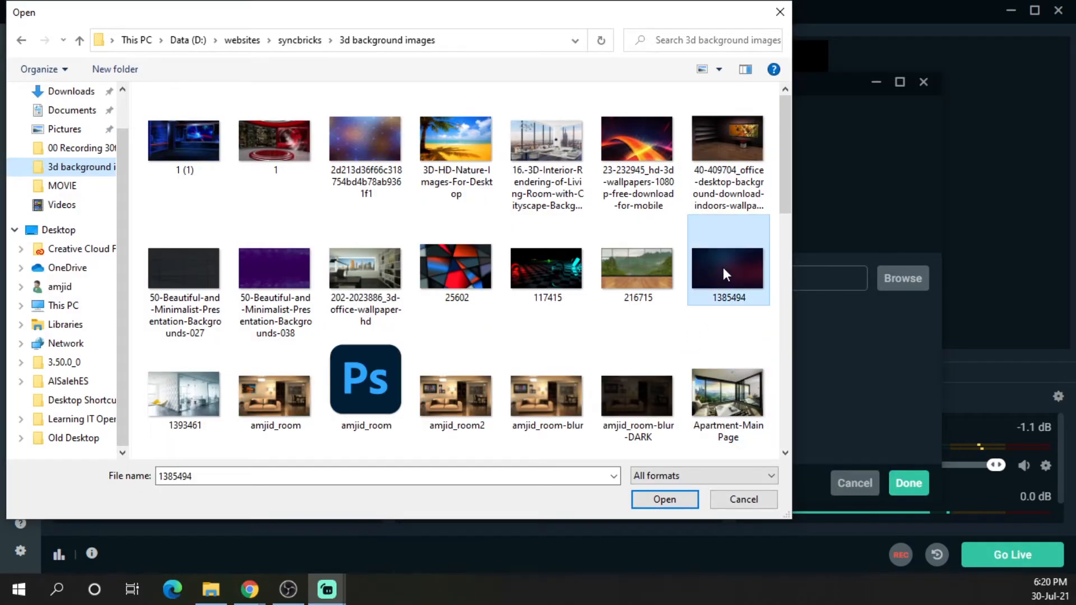
double_click(723, 267)
click(905, 484)
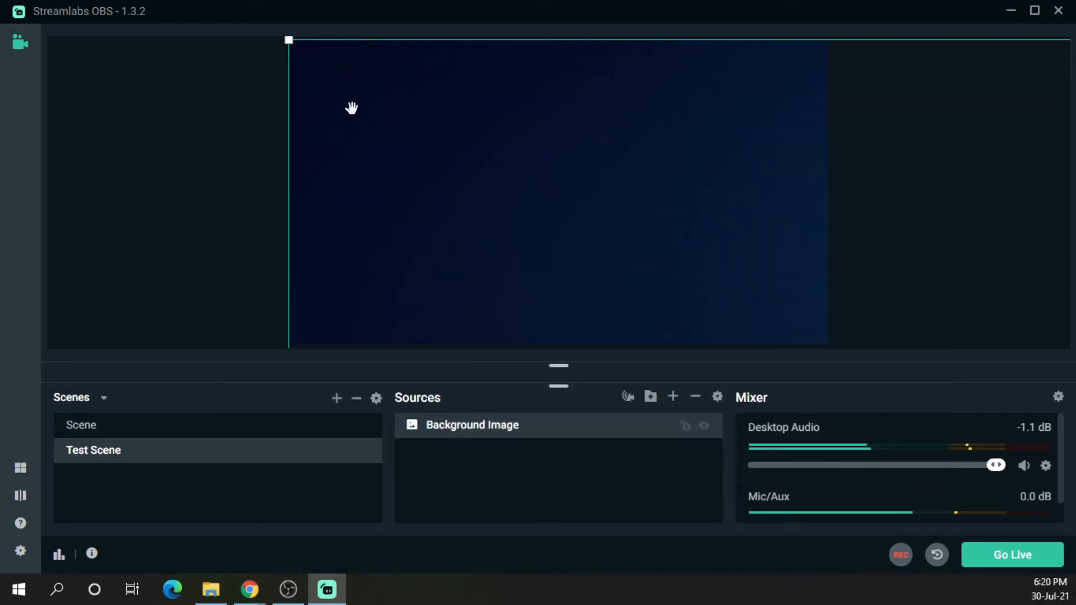
drag(288, 41, 320, 56)
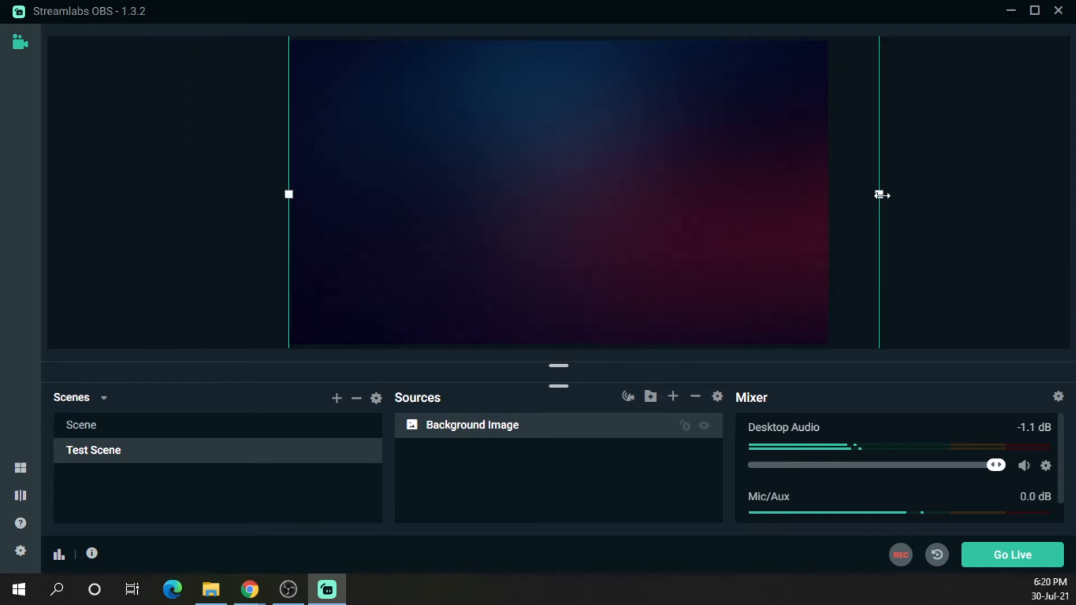
drag(881, 196, 834, 203)
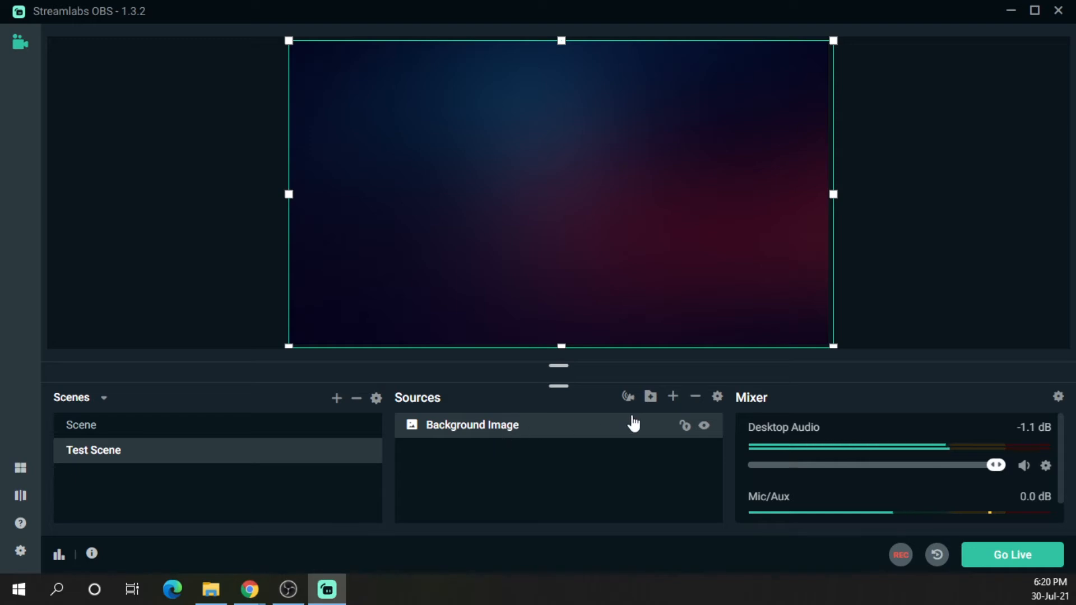
Add the existing WebCam video capture source to Test Scene
click(673, 396)
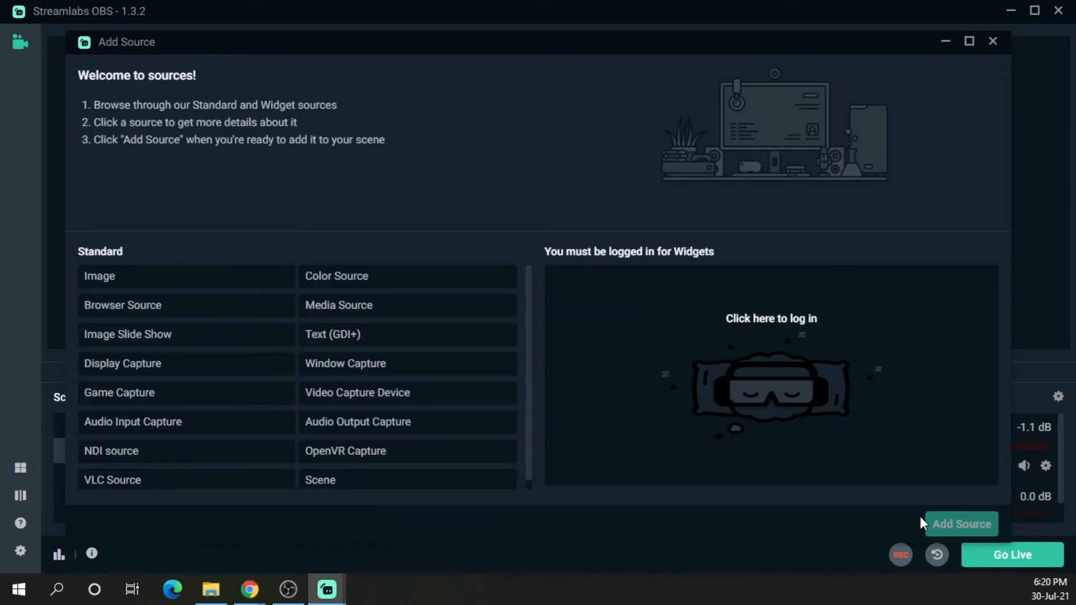
click(352, 393)
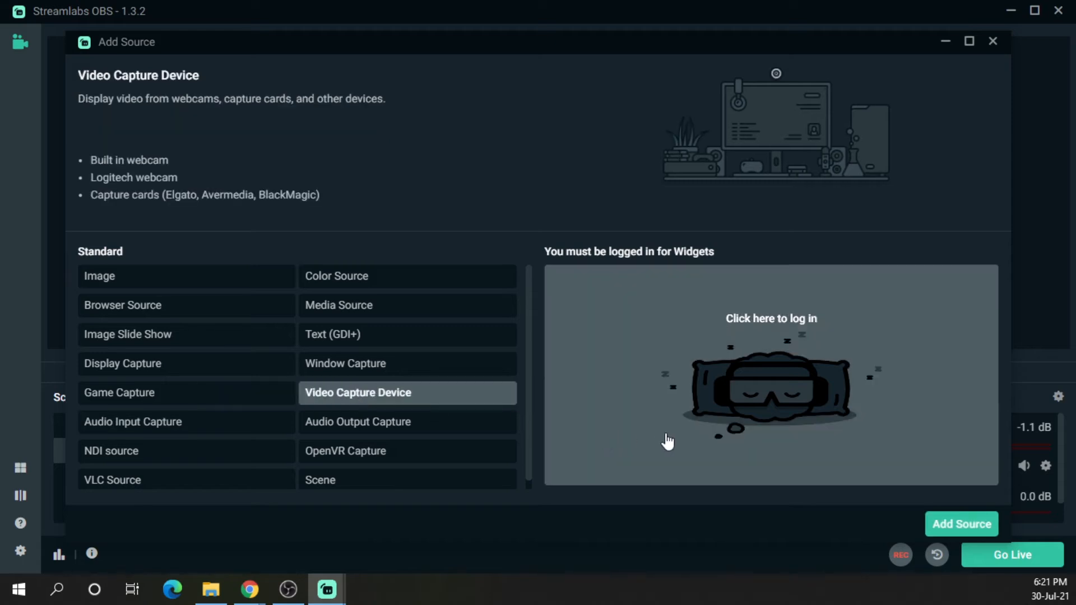
click(946, 523)
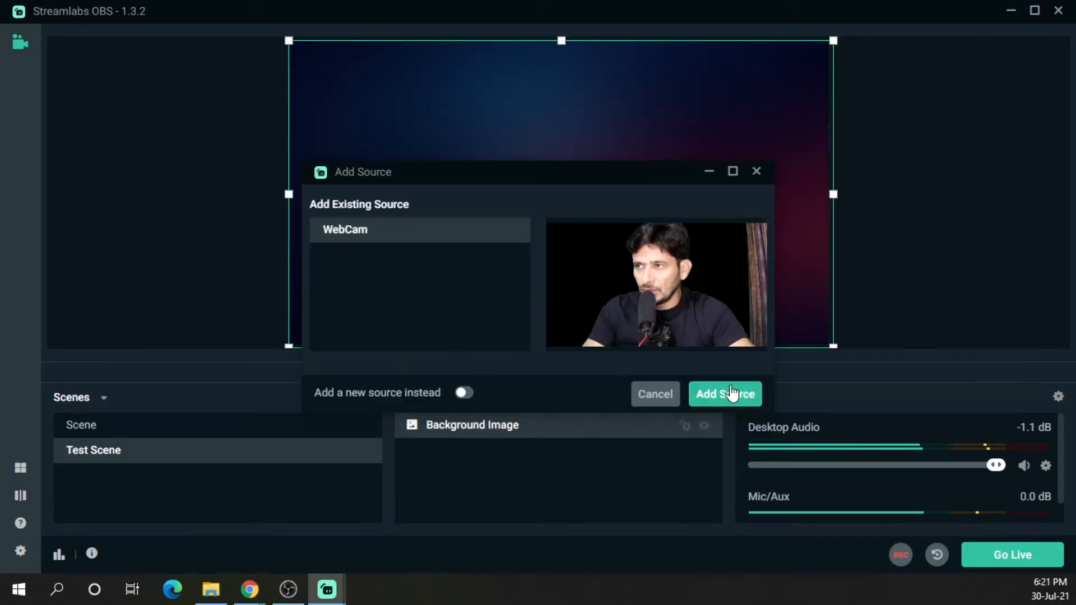
click(725, 394)
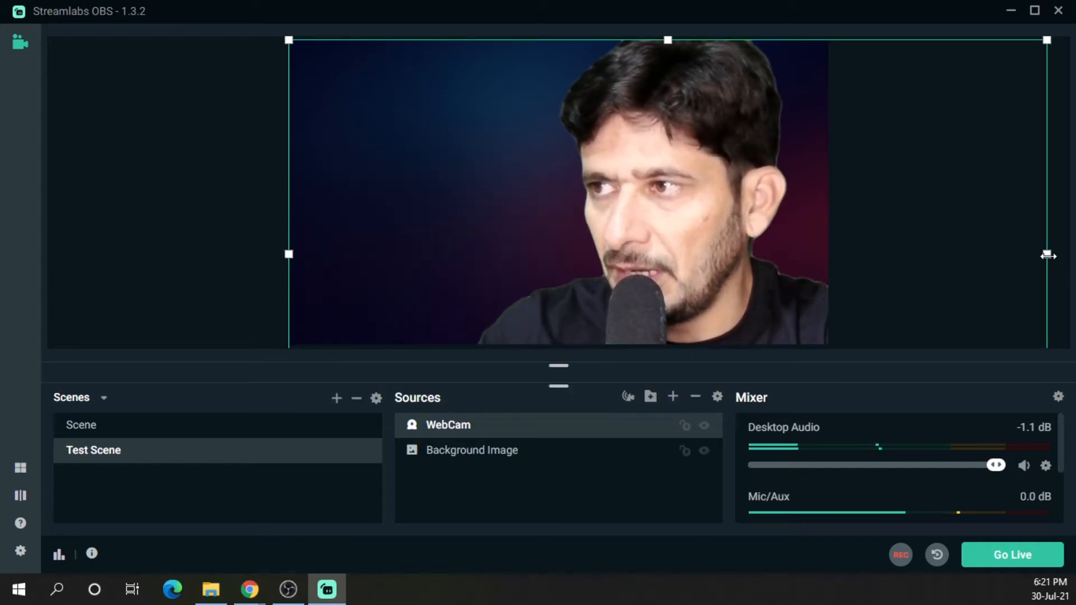
Shrink the webcam and move it to the lower right corner of the canvas
drag(1069, 252, 739, 218)
drag(652, 246, 752, 194)
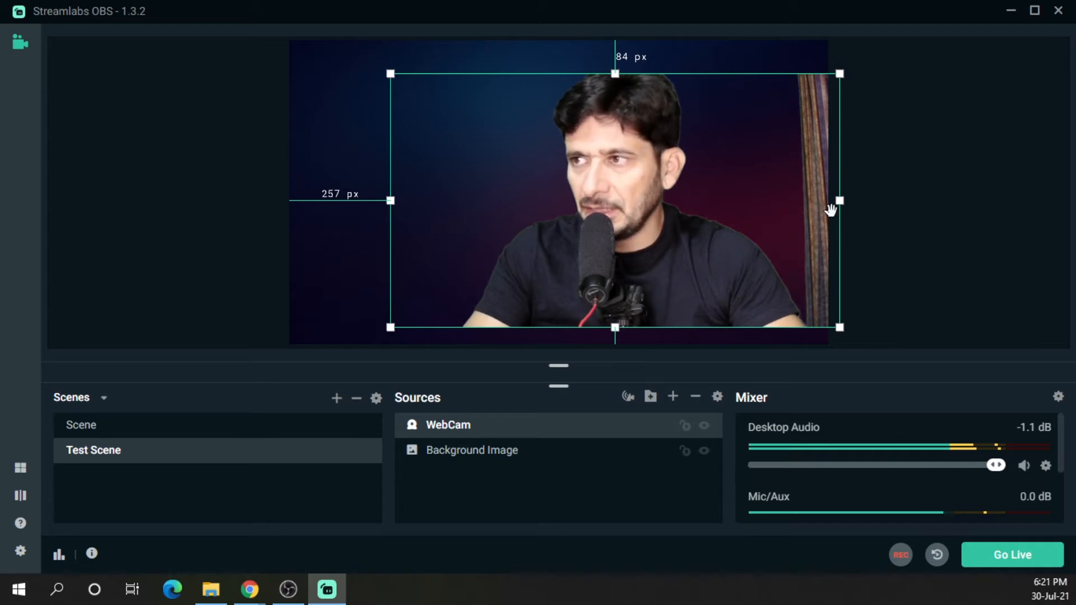
drag(842, 206, 796, 244)
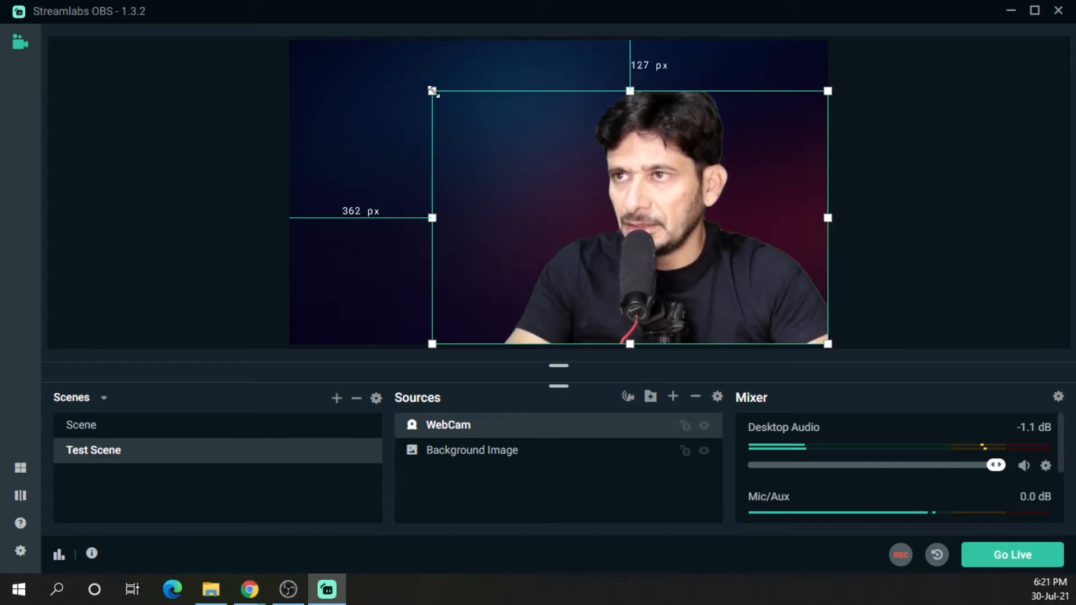
drag(432, 91, 401, 69)
mouse_move(490, 146)
mouse_down()
mouse_move(509, 146)
mouse_move(484, 138)
mouse_up()
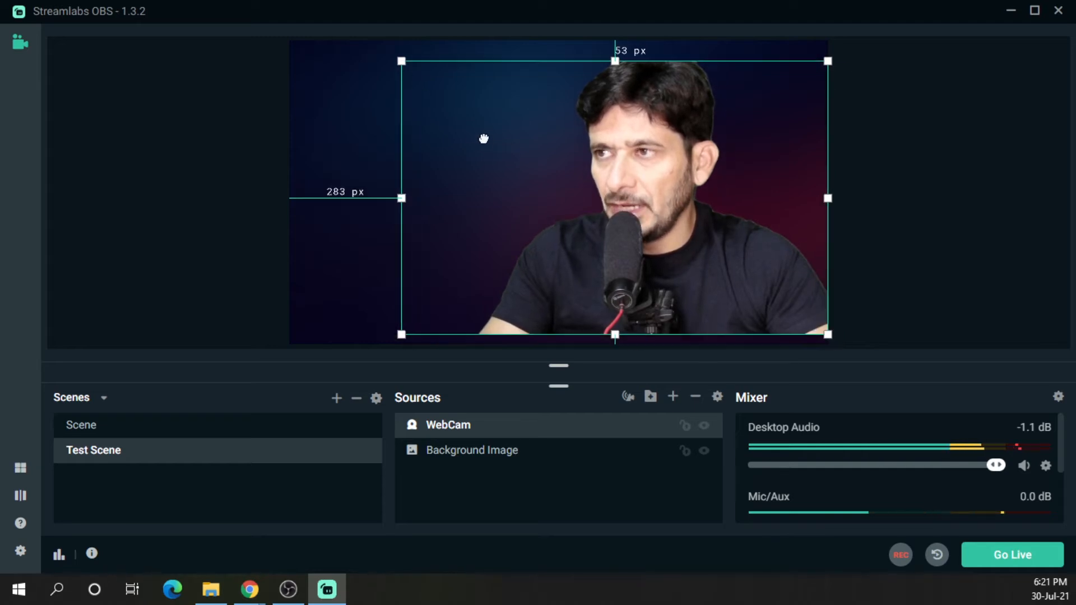
click(832, 178)
click(871, 179)
click(644, 194)
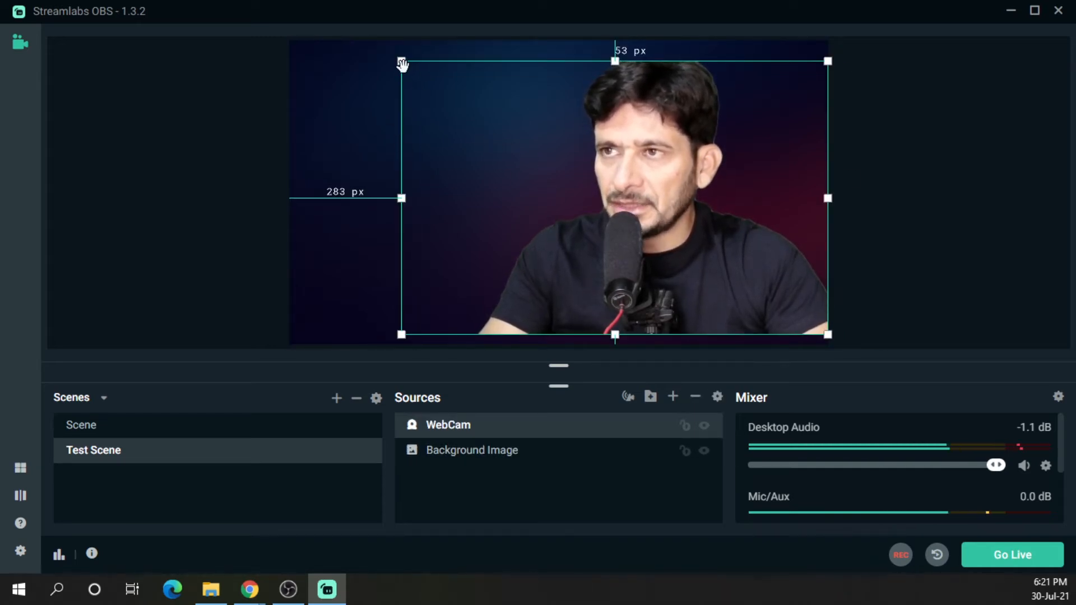
drag(402, 64, 567, 199)
click(1016, 219)
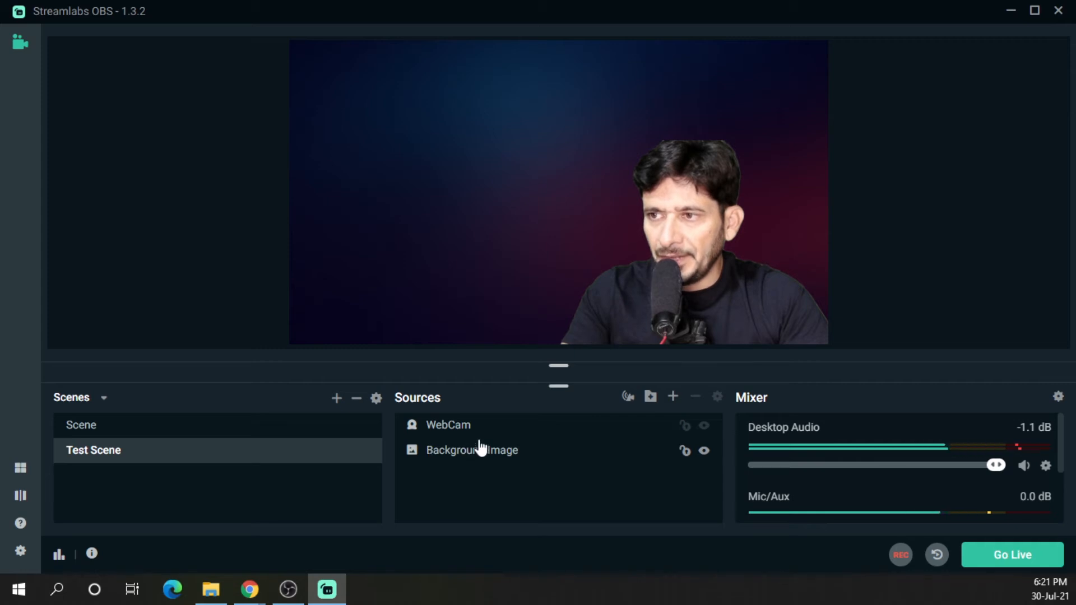
Add a Text (GDI+) source named Name to Test Scene
click(673, 397)
scroll(214, 375, down, 1)
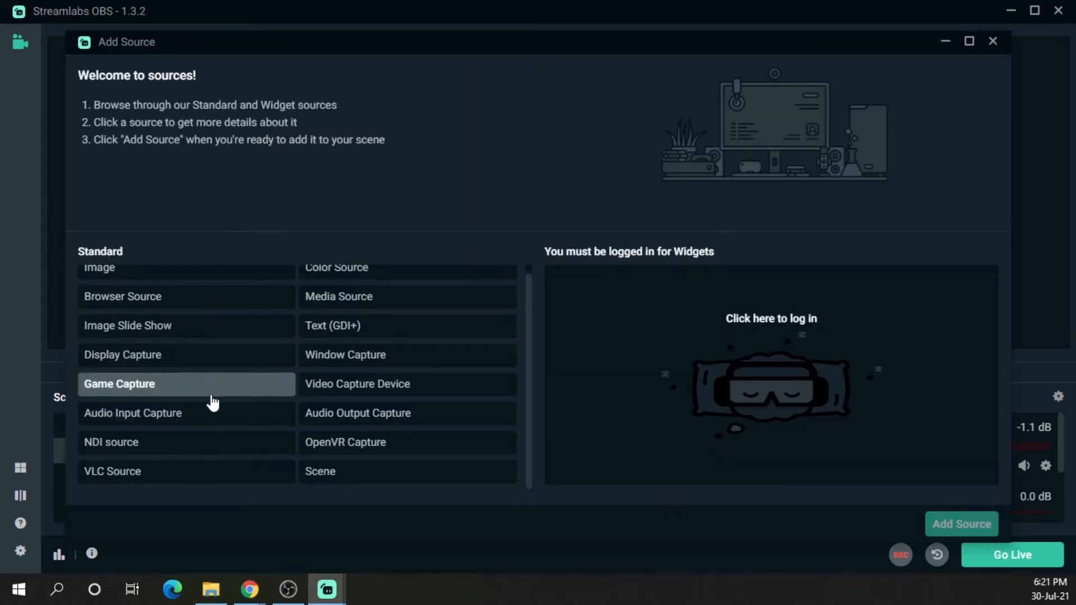
click(316, 328)
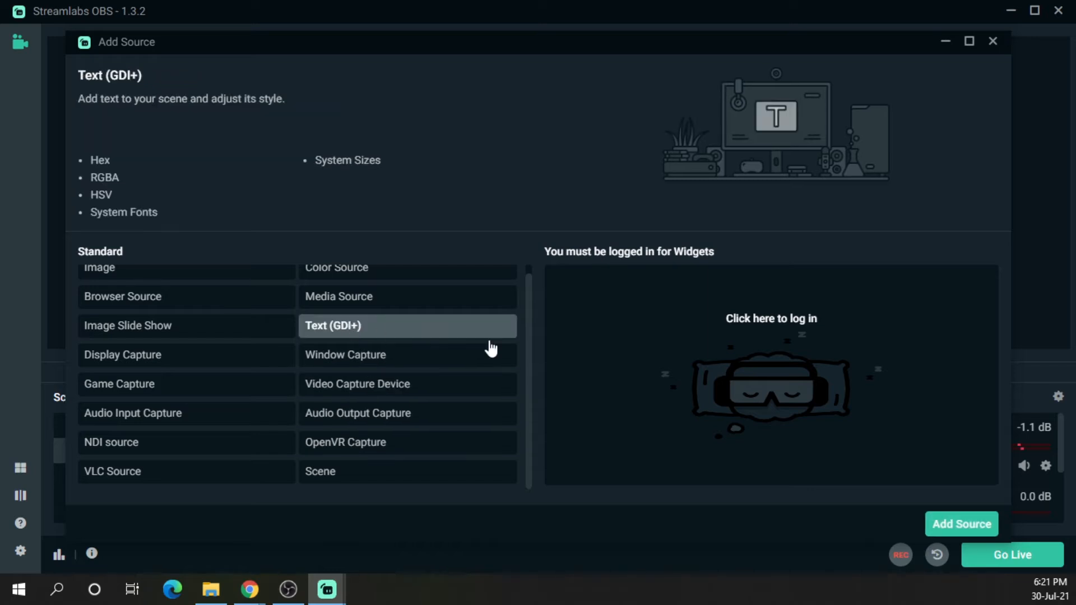
click(948, 523)
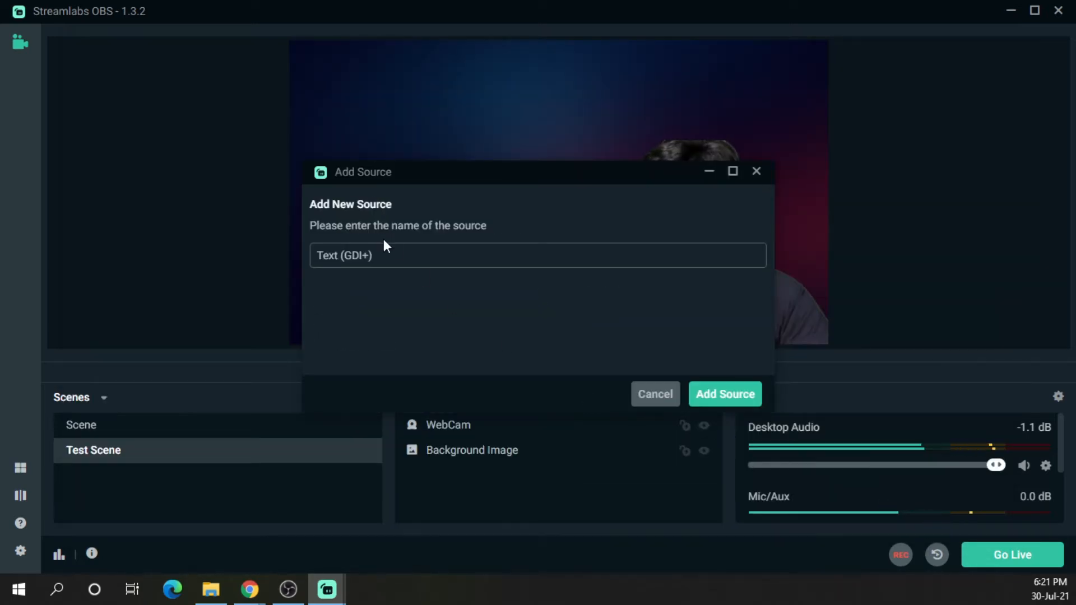
text(Name)
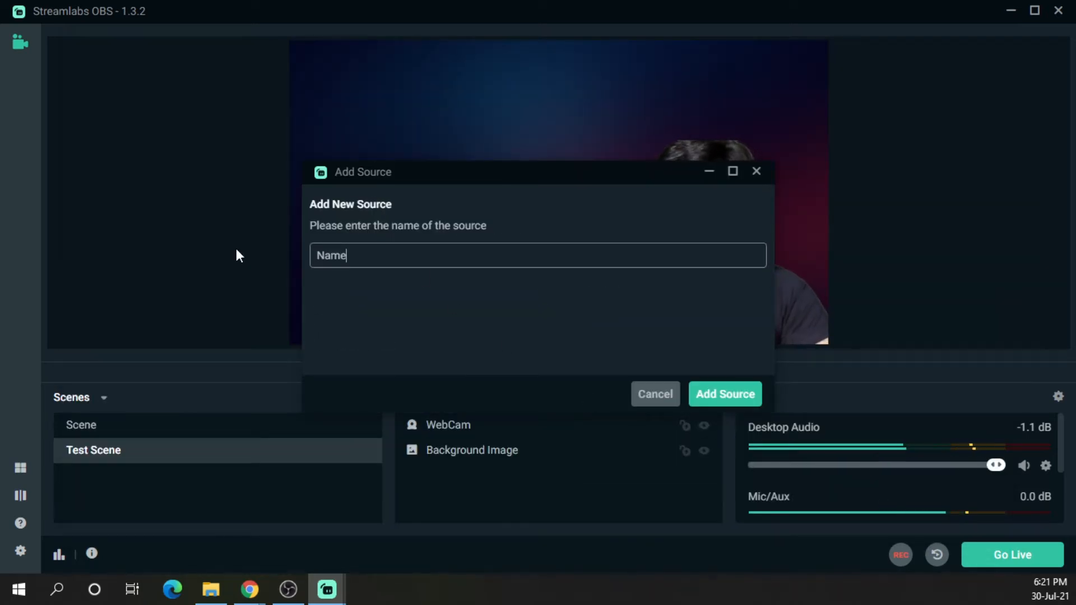
click(725, 394)
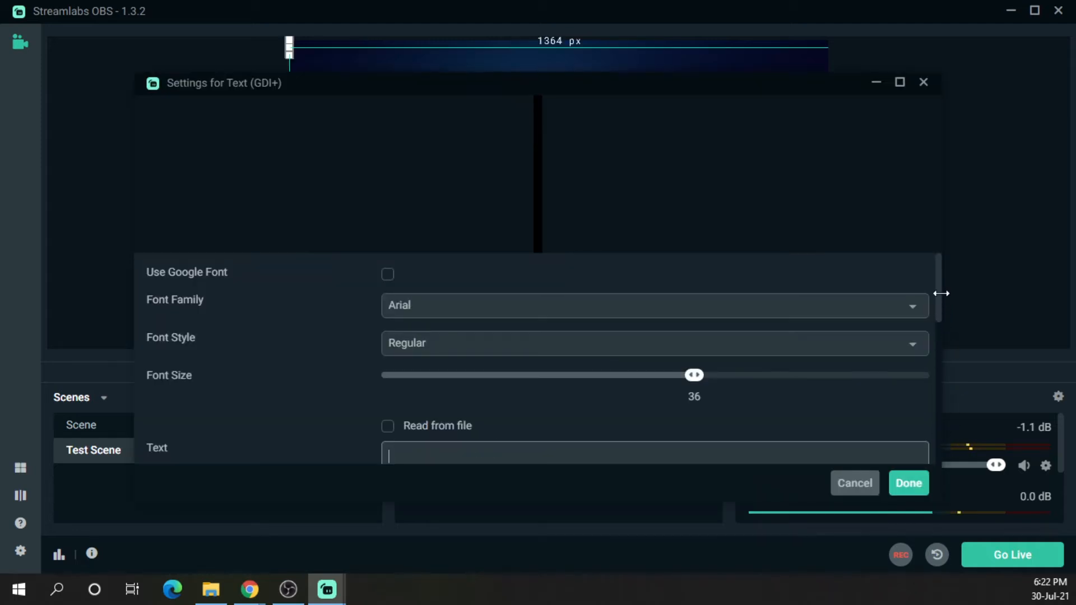
Set the text's font size to 288 and enter the text Streamlabs OBS
drag(939, 297, 939, 346)
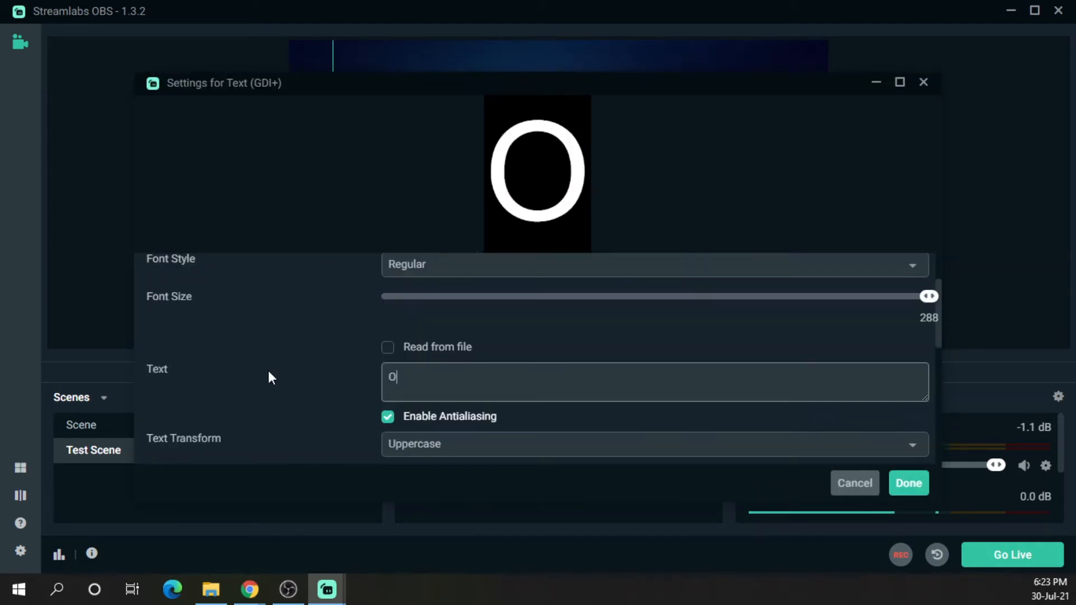
text(BS)
key(BackSpace)
key(BackSpace)
key(BackSpace)
text(STREAM )
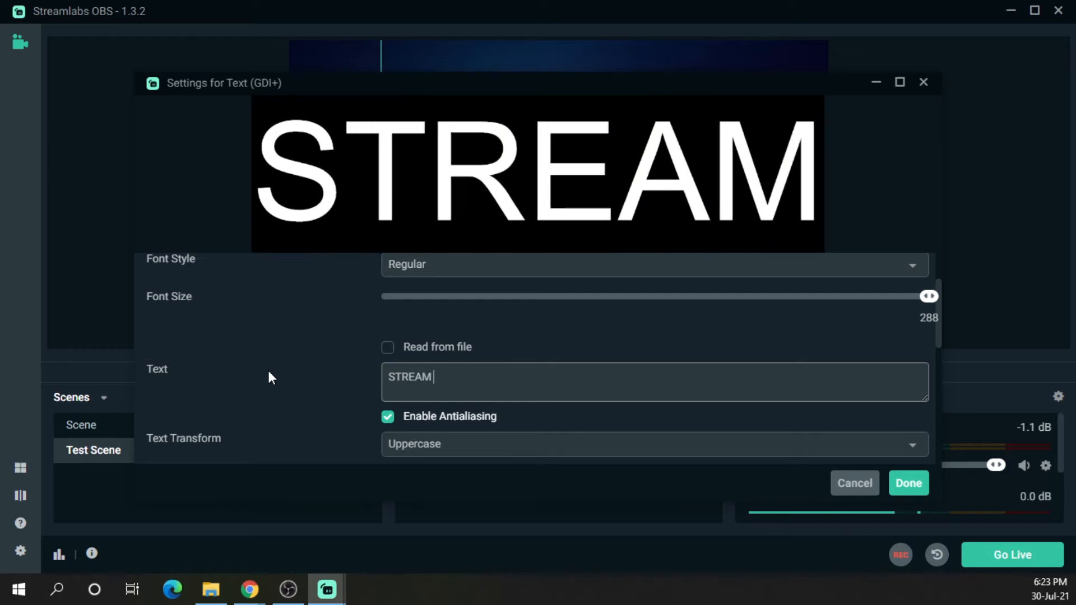
text(LABS)
key(BackSpace)
key(BackSpace)
key(BackSpace)
key(BackSpace)
key(BackSpace)
key(BackSpace)
key(BackSpace)
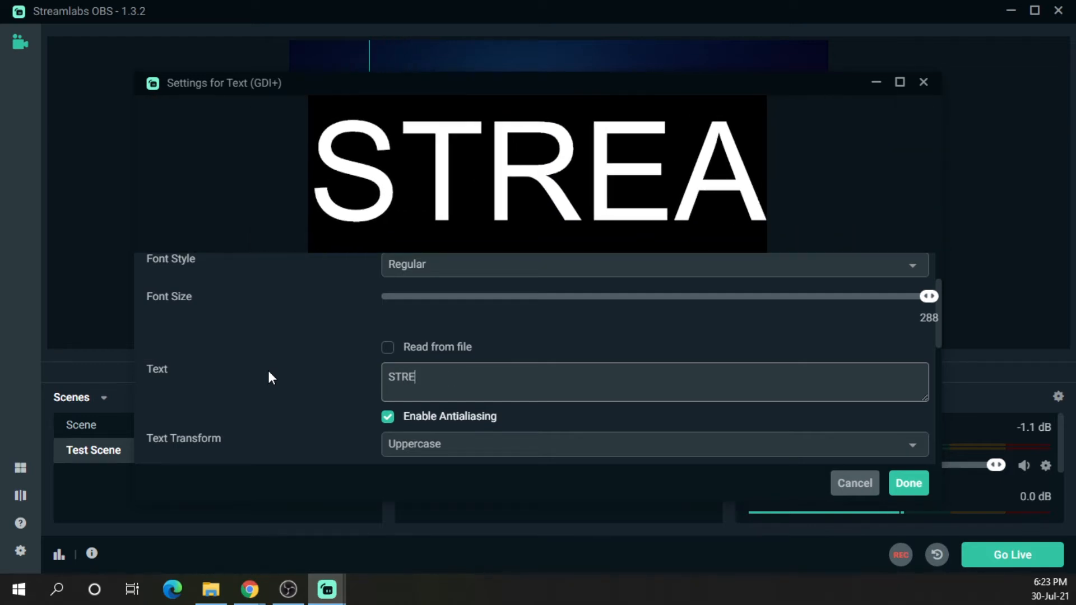
key(BackSpace)
key(BackSpace)
key(BackSpace)
text(treamlabs O)
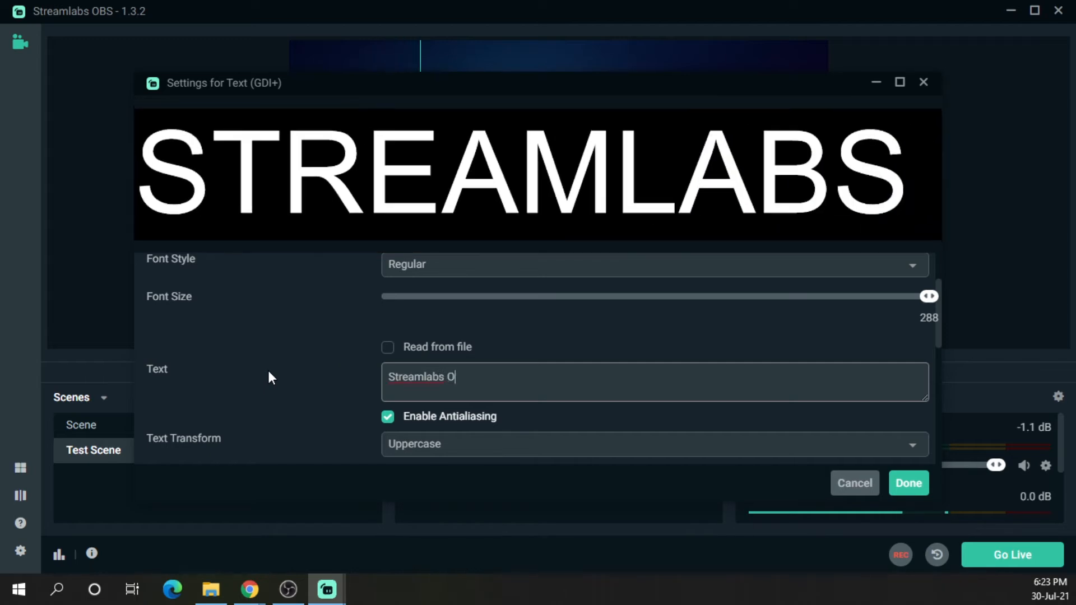
text(BS)
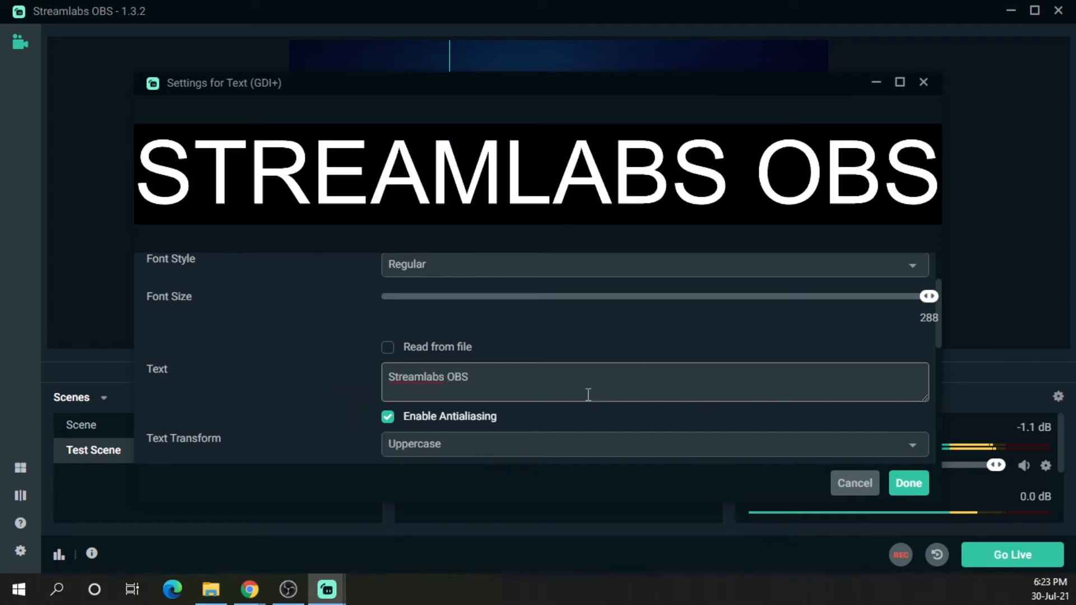
Set the text transform to Start Case and confirm the text settings
scroll(588, 394, down, 2)
click(553, 365)
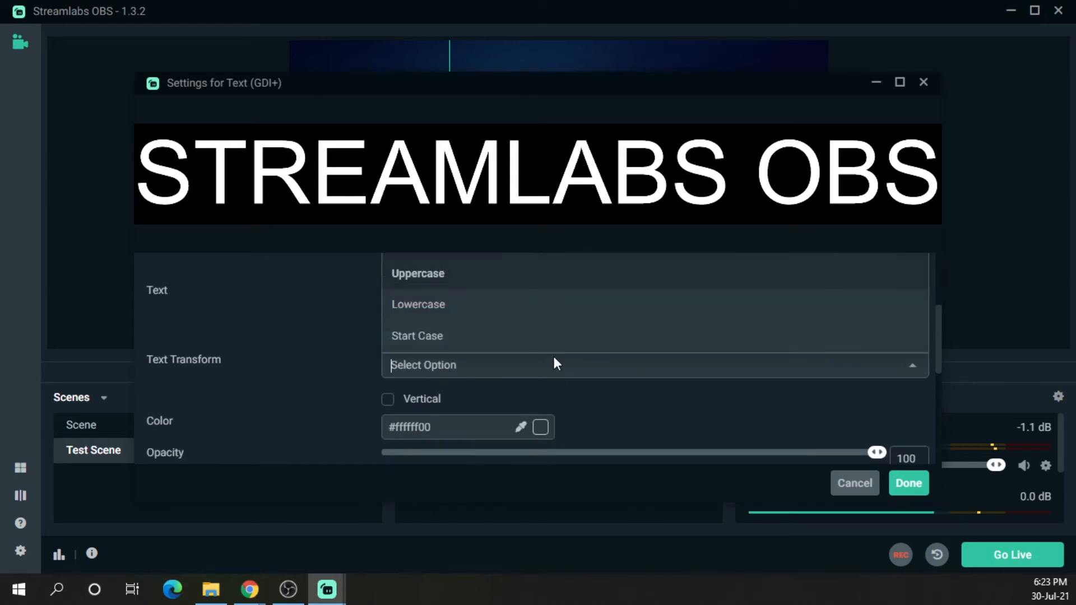
click(478, 338)
click(899, 486)
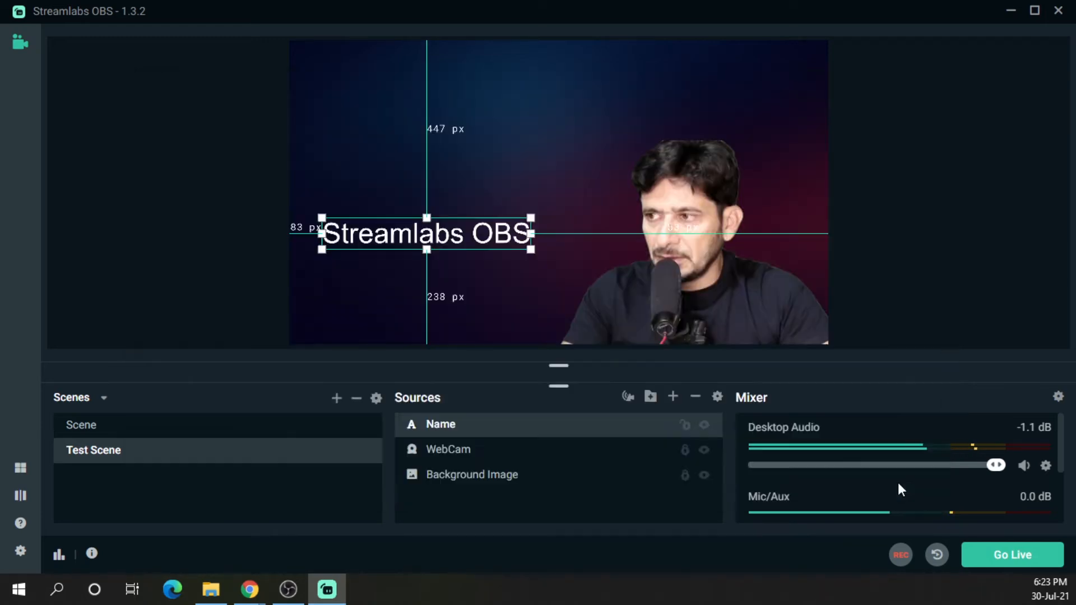
Move the Streamlabs OBS text down to the lower left part of the canvas
drag(491, 260, 484, 314)
click(524, 241)
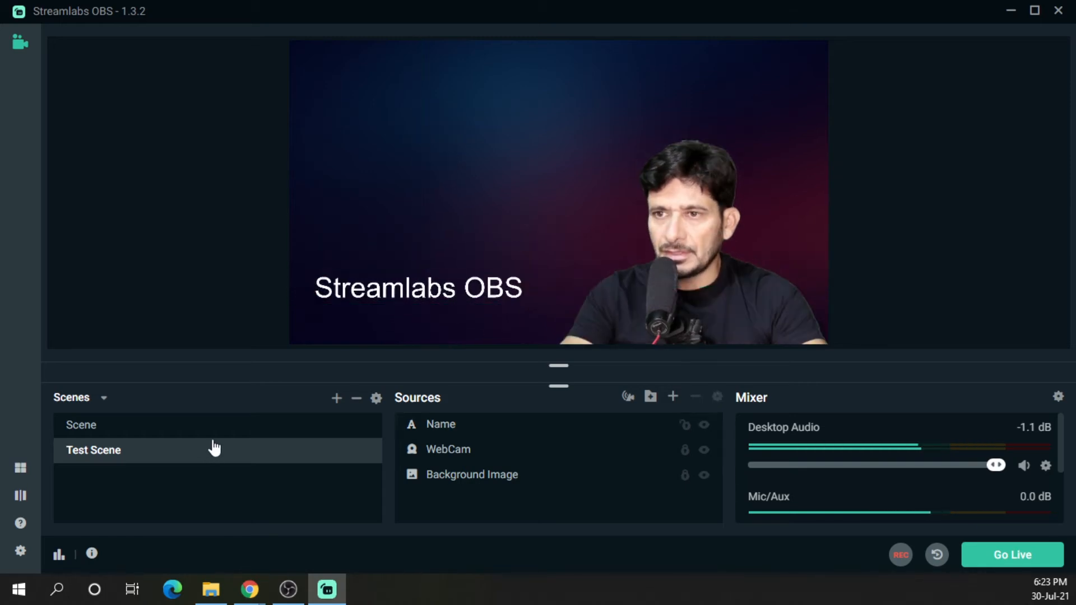
Reorder the scenes so Test Scene sits above Scene
click(217, 427)
click(205, 452)
drag(205, 458, 212, 426)
Rename Test Scene to Main Scene
right_click(116, 427)
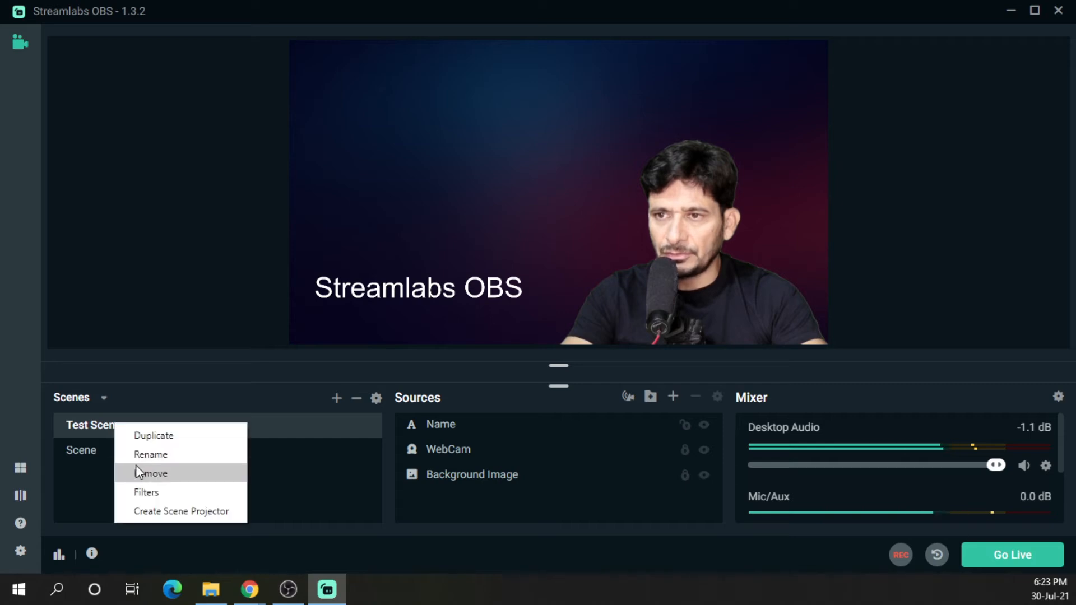
click(156, 454)
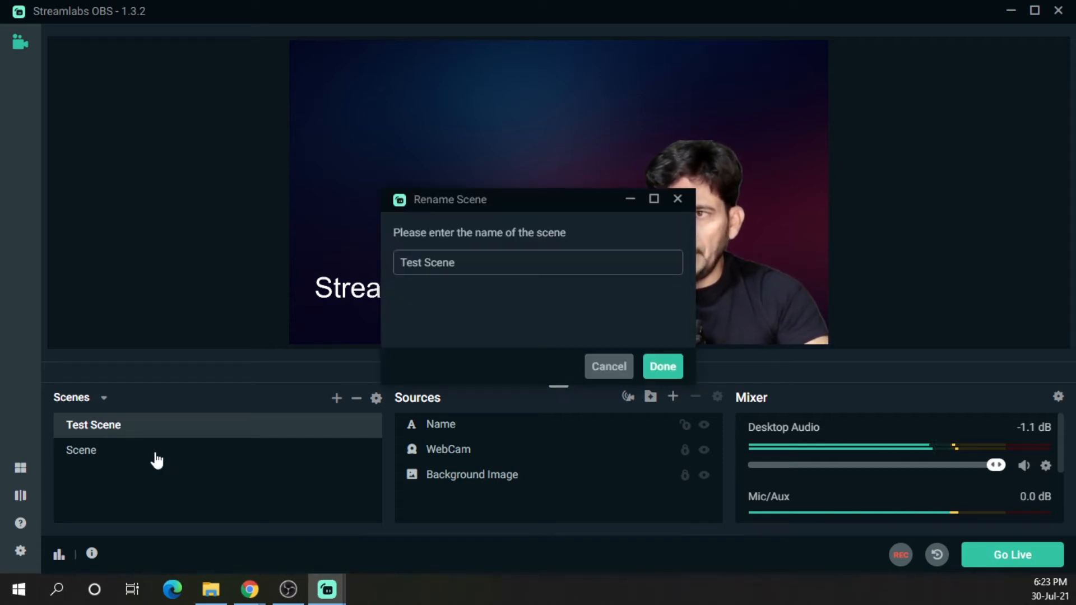
click(527, 255)
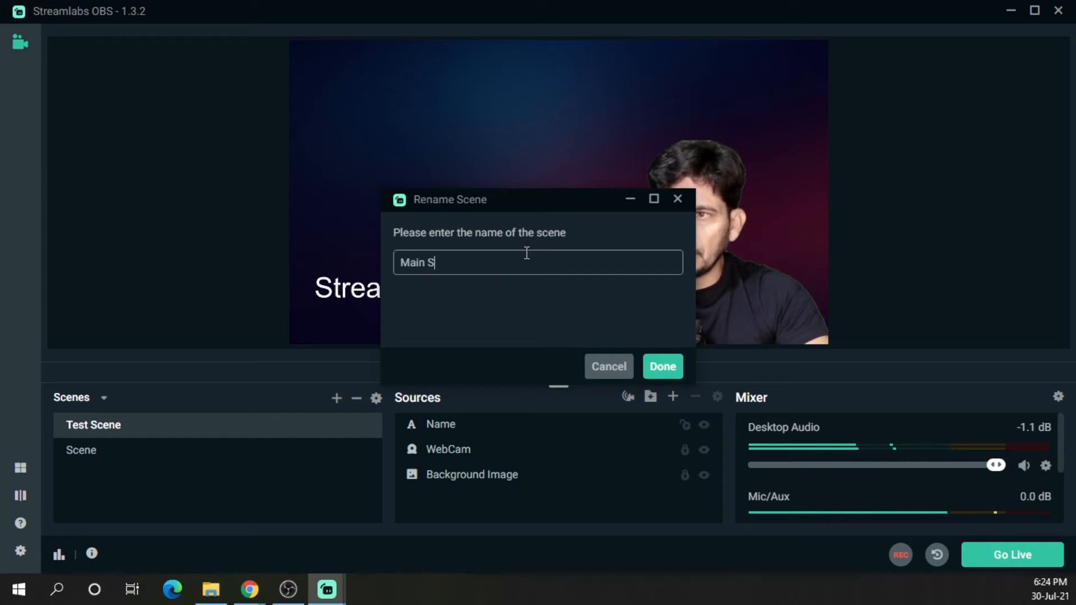
click(661, 366)
Rename the scene called Scene to Display Capture
click(88, 458)
right_click(87, 454)
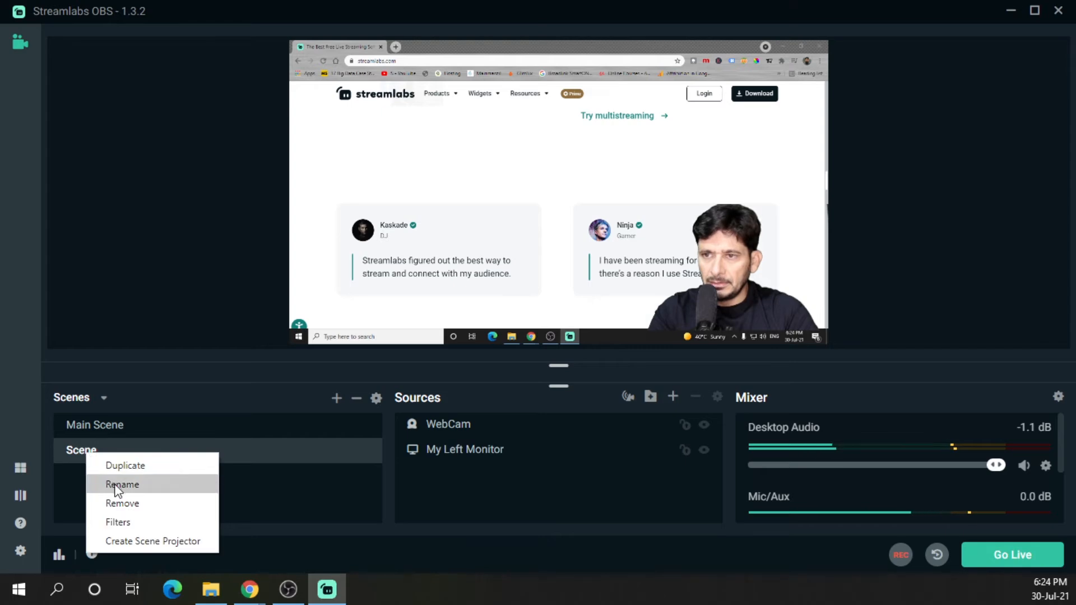
click(115, 483)
text(Display Capture)
click(662, 365)
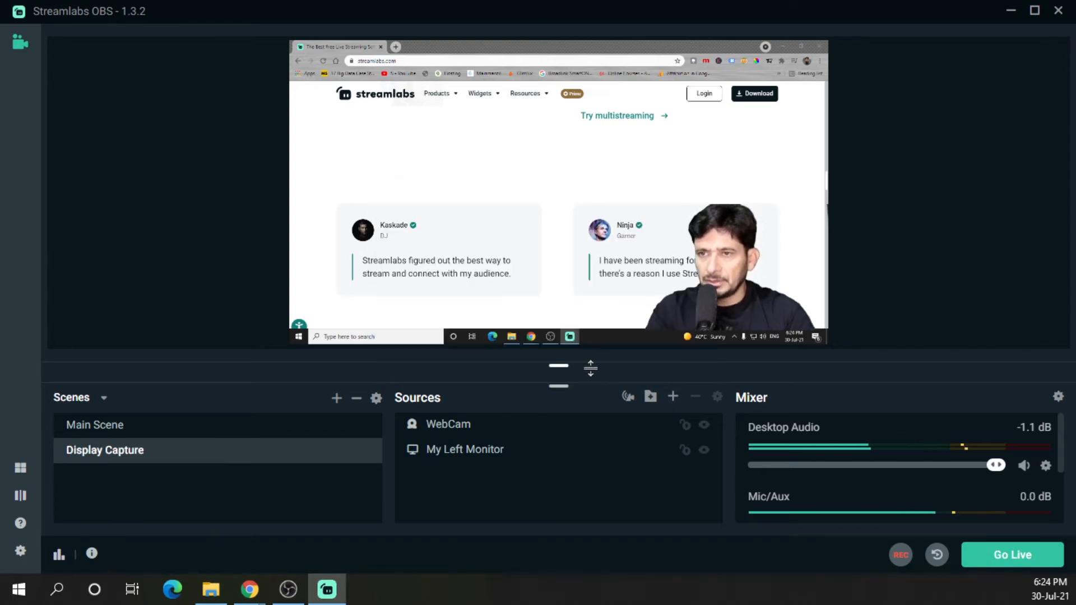
Add a new Text (GDI+) source named Tutotrial to Main Scene
click(95, 425)
click(473, 483)
click(673, 397)
click(379, 334)
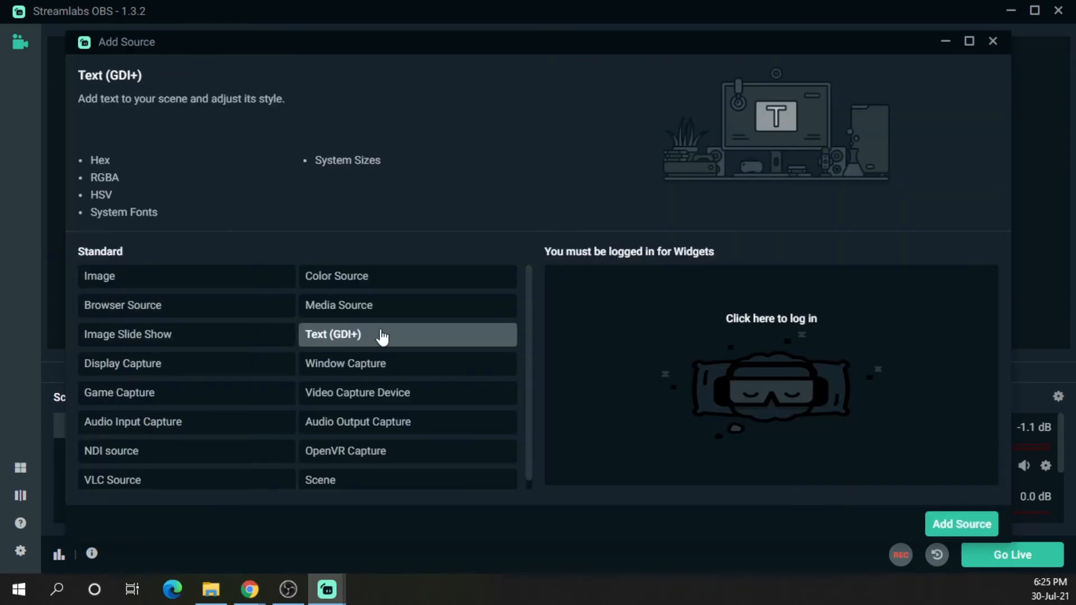
click(973, 522)
drag(490, 167, 492, 123)
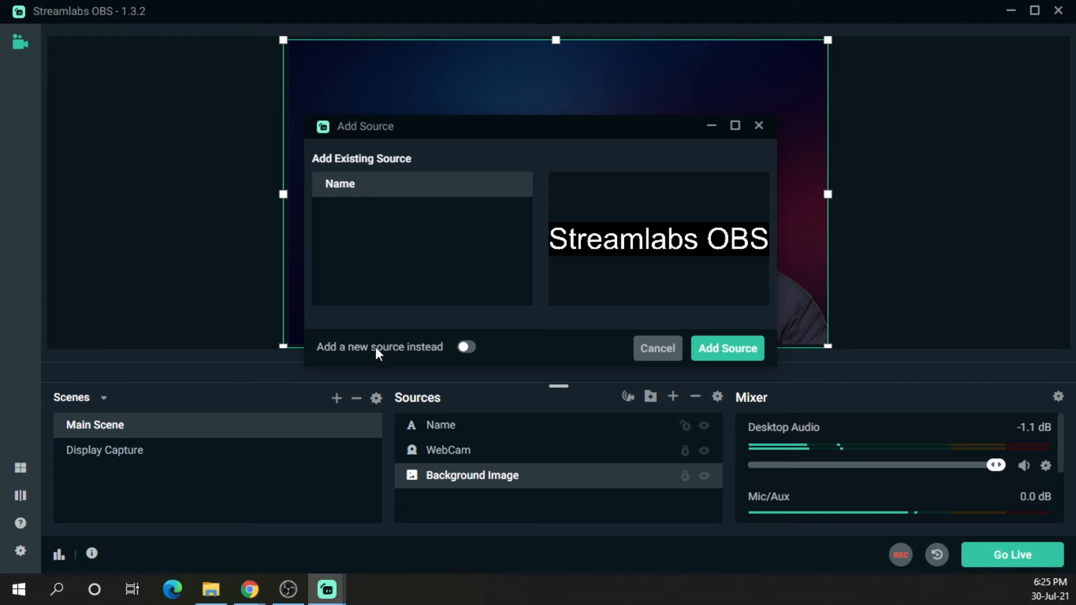
click(465, 348)
drag(376, 210, 196, 208)
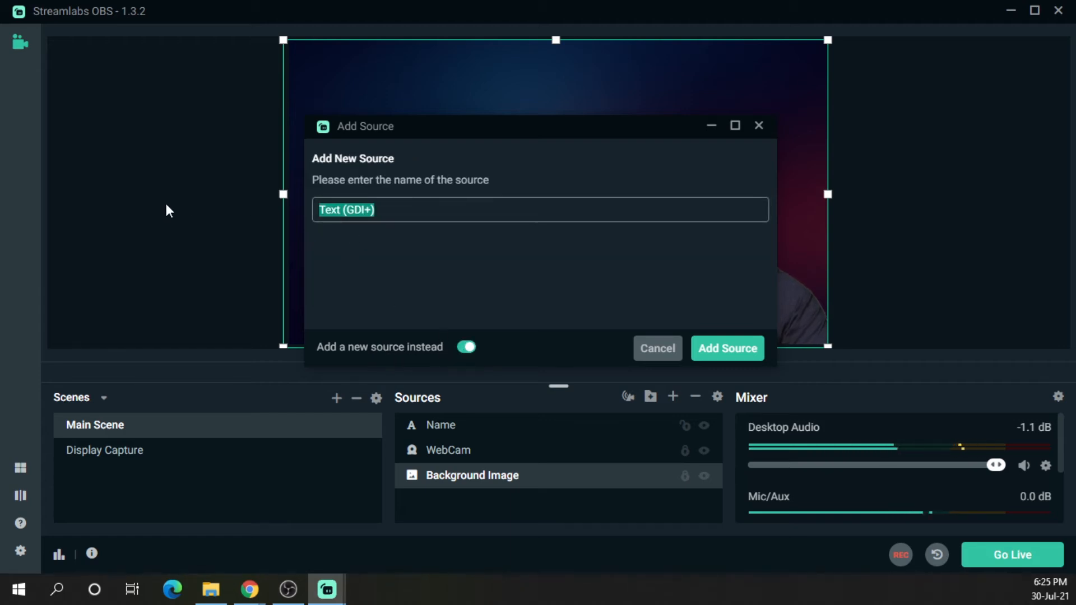
text(Tutorial)
click(727, 352)
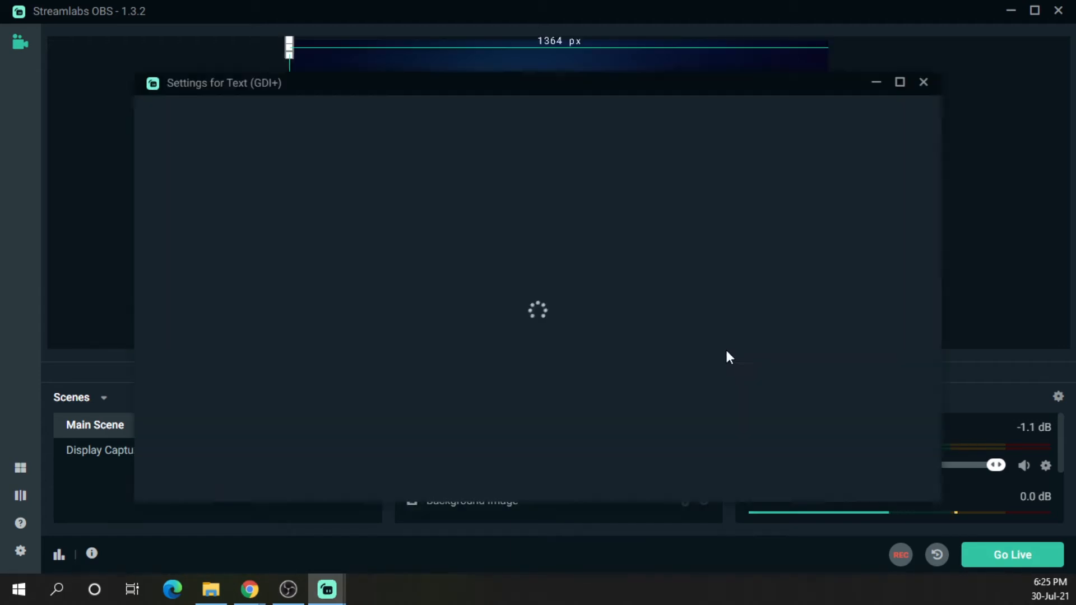
Enter the text Tutorial for the new text source and confirm its settings
scroll(475, 308, down, 3)
click(475, 308)
text(Tutot)
key(BackSpace)
text(rial)
scroll(709, 342, down, 5)
scroll(813, 388, up, 4)
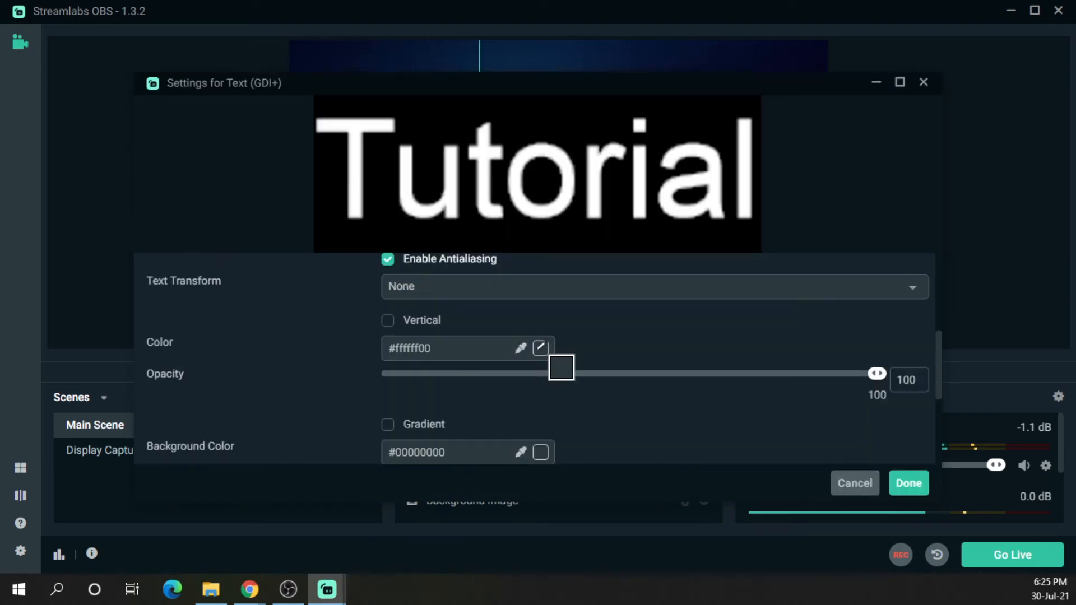
click(540, 348)
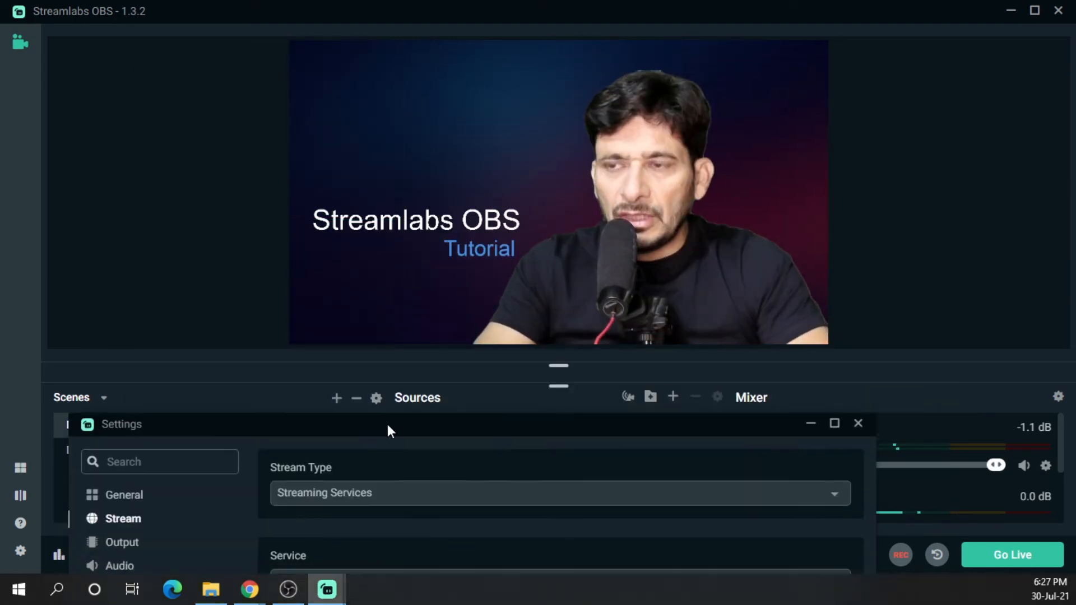
Open the cache directory from the General settings, browse its contents, and close the folder window
drag(387, 425, 421, 361)
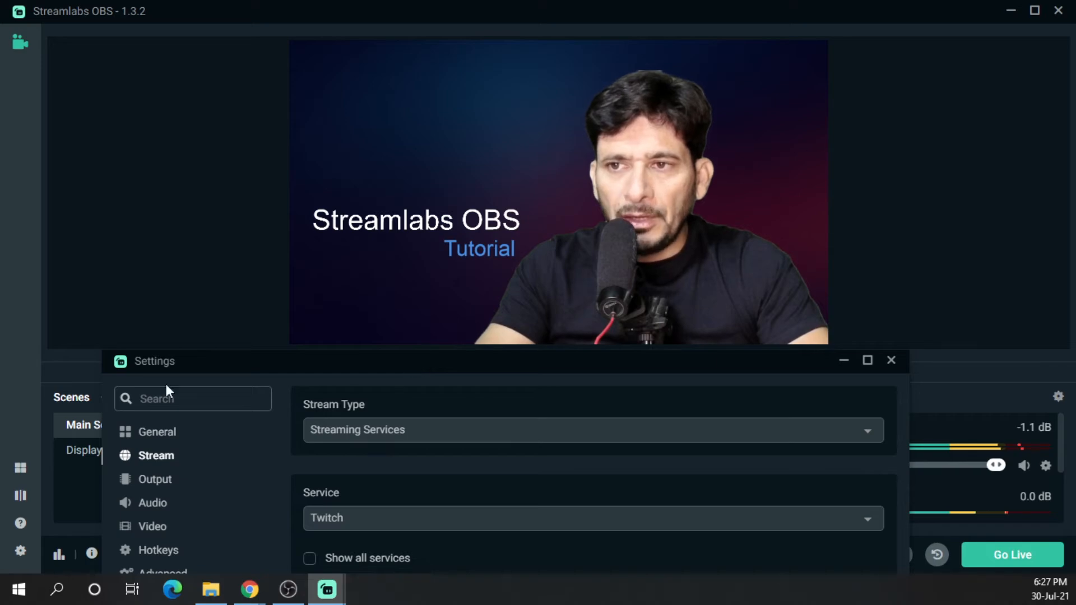
click(153, 435)
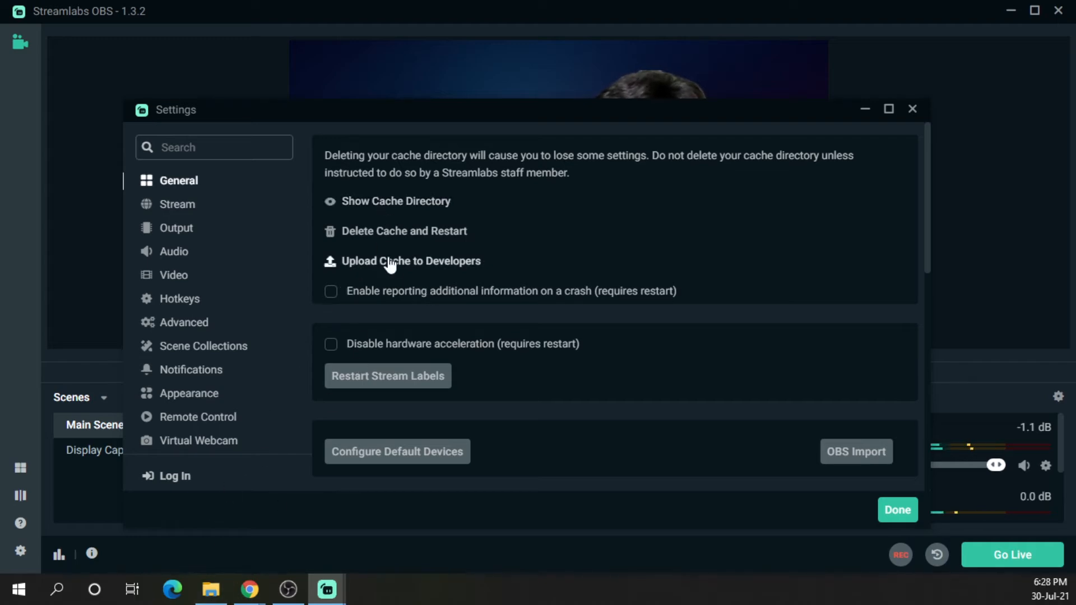
click(395, 203)
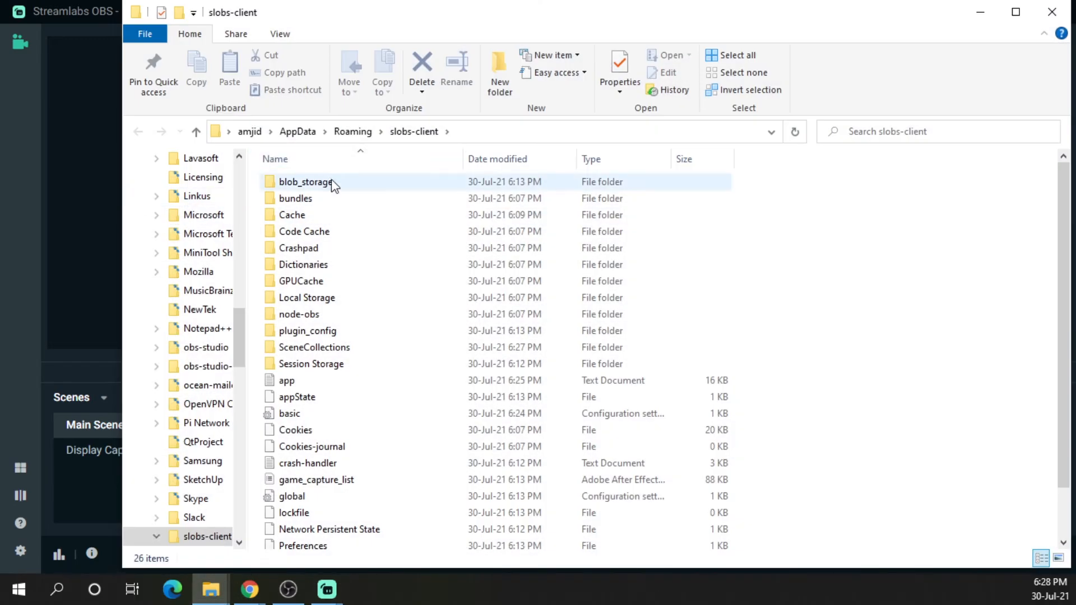
scroll(382, 419, down, 2)
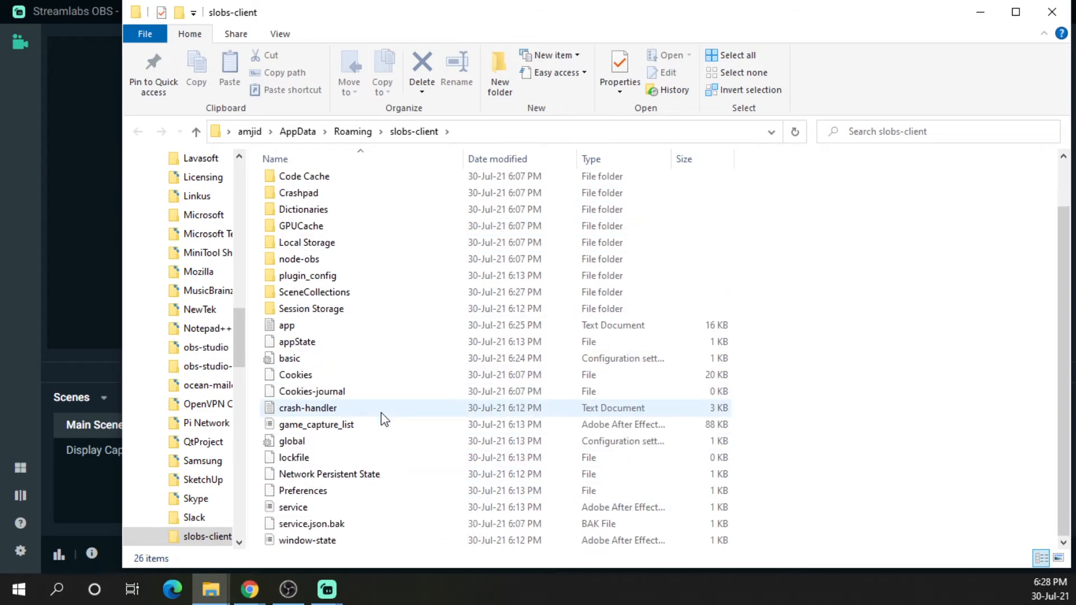
scroll(383, 419, up, 2)
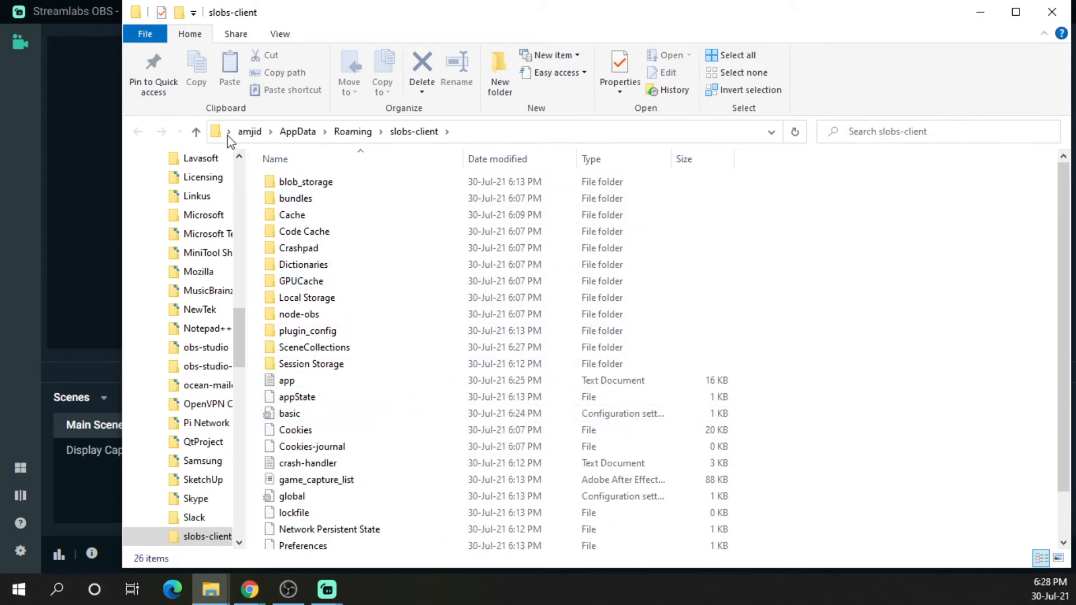
click(138, 12)
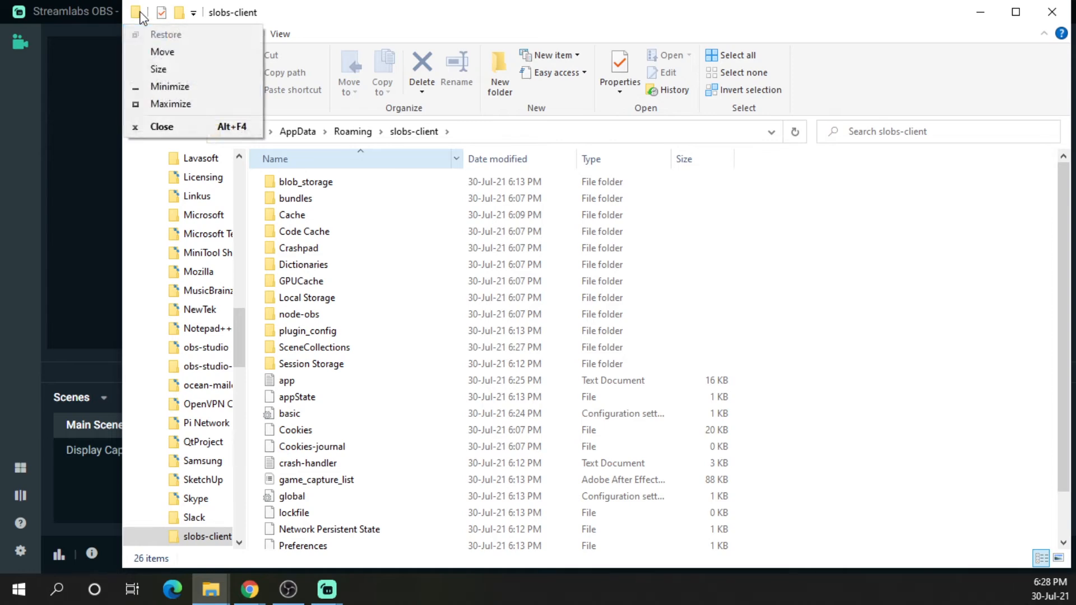
click(162, 127)
Upload the cache to the developers from the General settings and acknowledge the notice
click(428, 262)
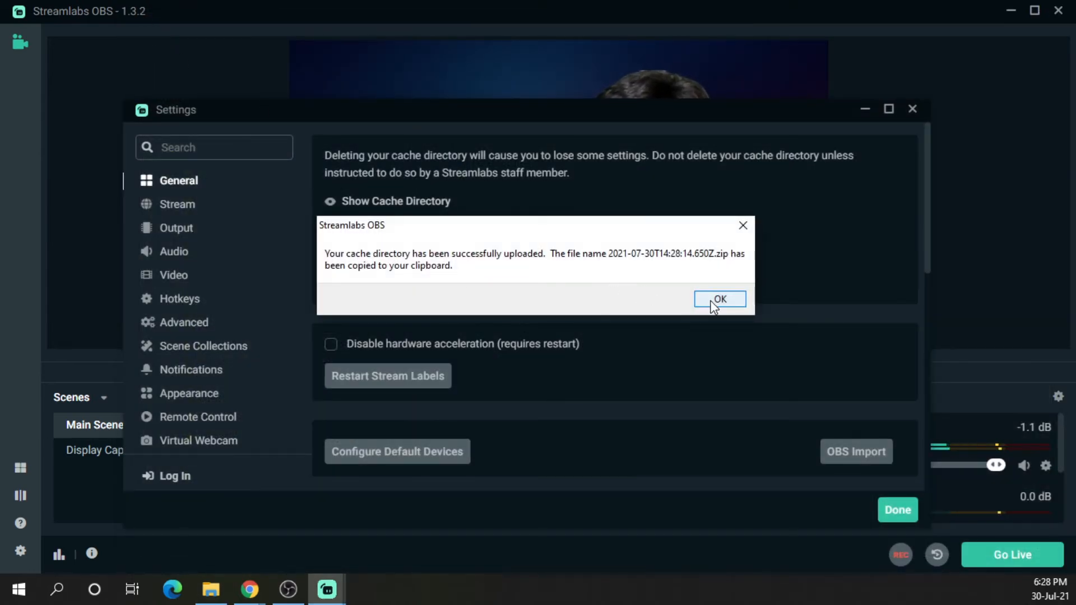
click(714, 302)
In Stream settings, choose Streaming Services as the stream type and YouTube - RTMPS as the service
drag(460, 109, 427, 74)
click(250, 343)
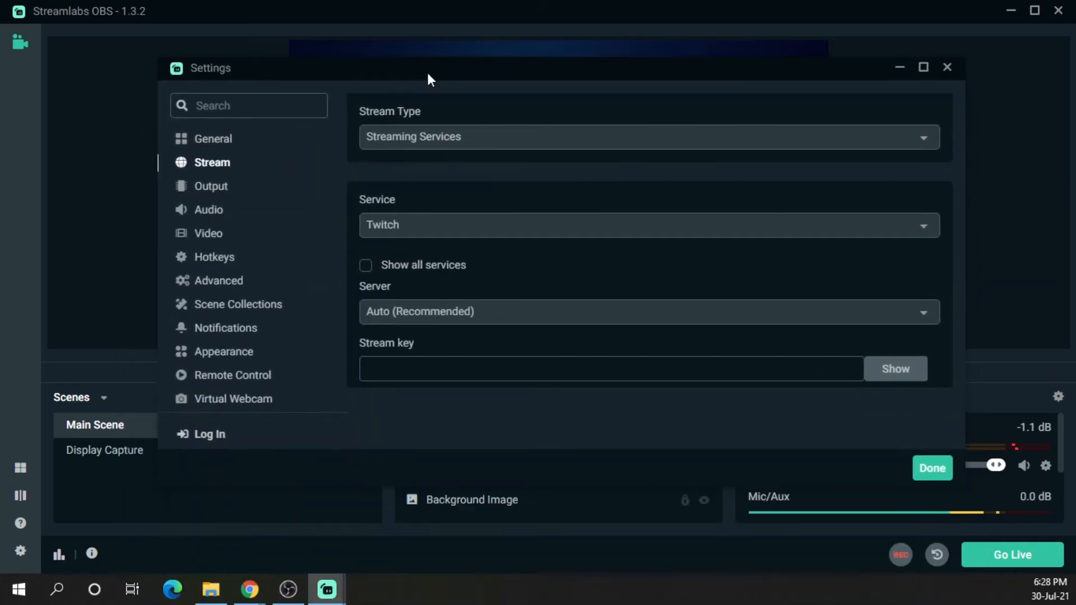
click(540, 141)
click(463, 163)
click(418, 226)
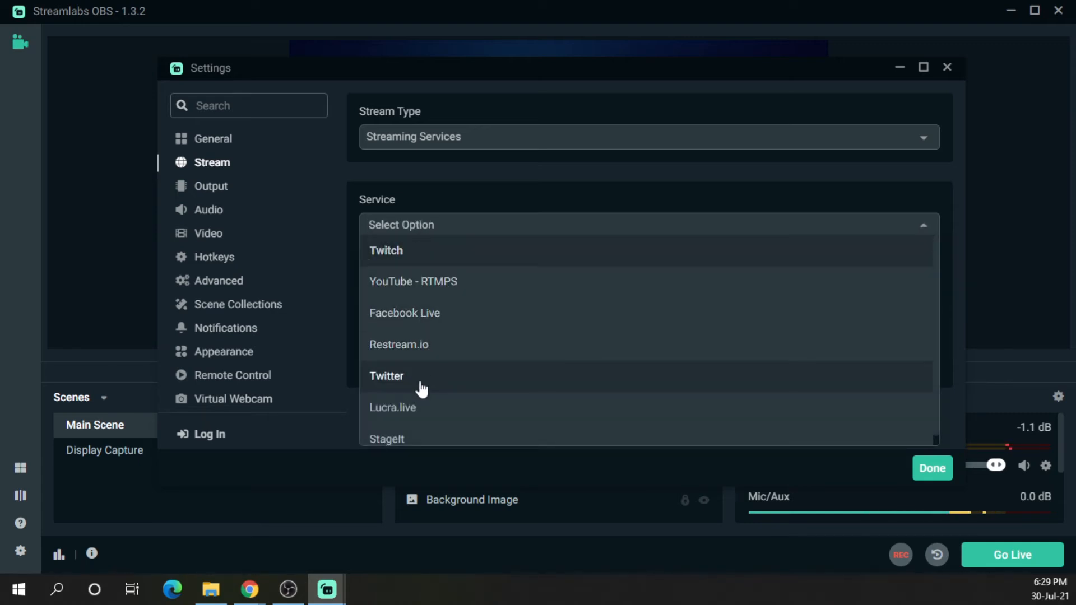
scroll(461, 426, down, 1)
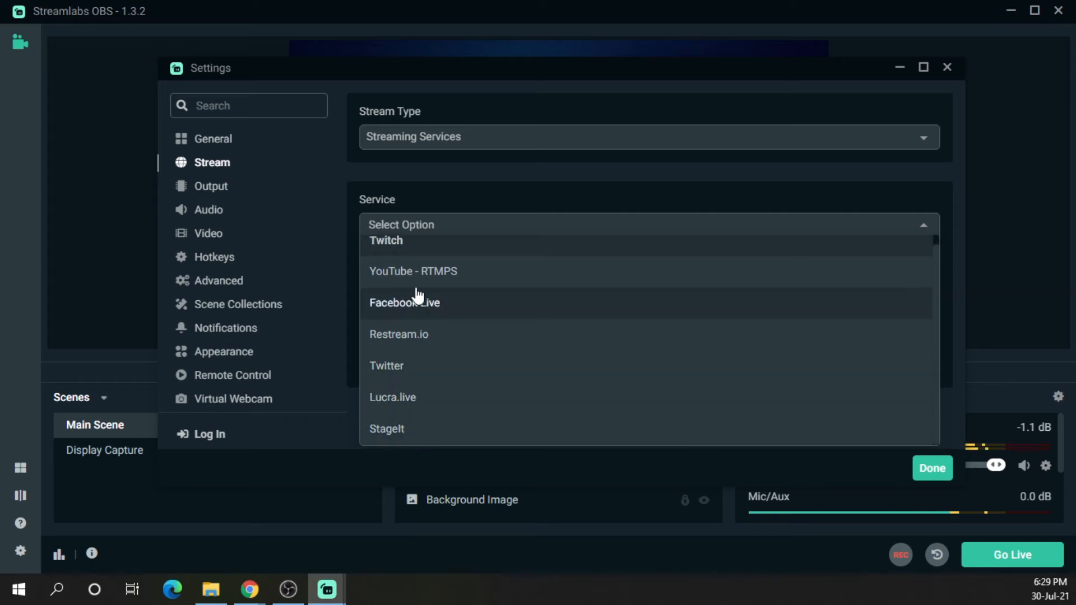
scroll(430, 289, up, 1)
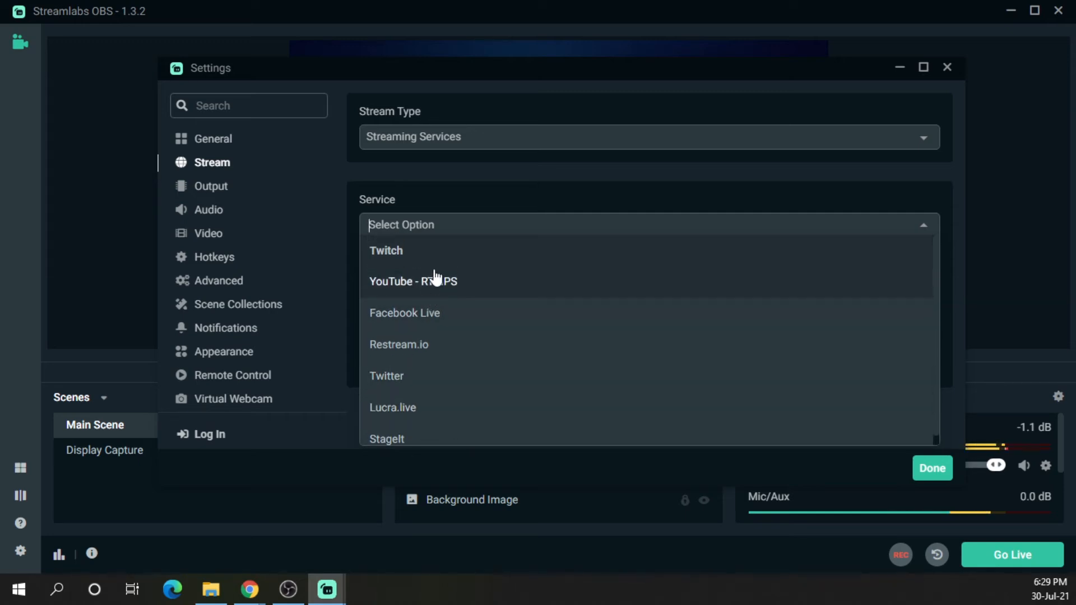
click(436, 278)
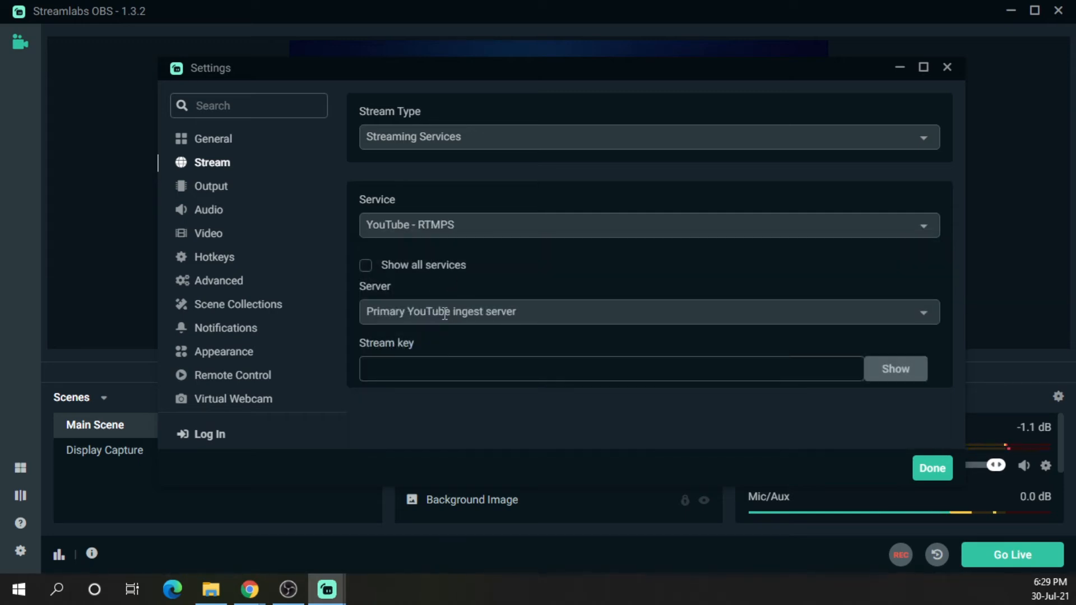
Set the server to Primary YouTube ingest server and place the cursor in the Stream key field
click(441, 312)
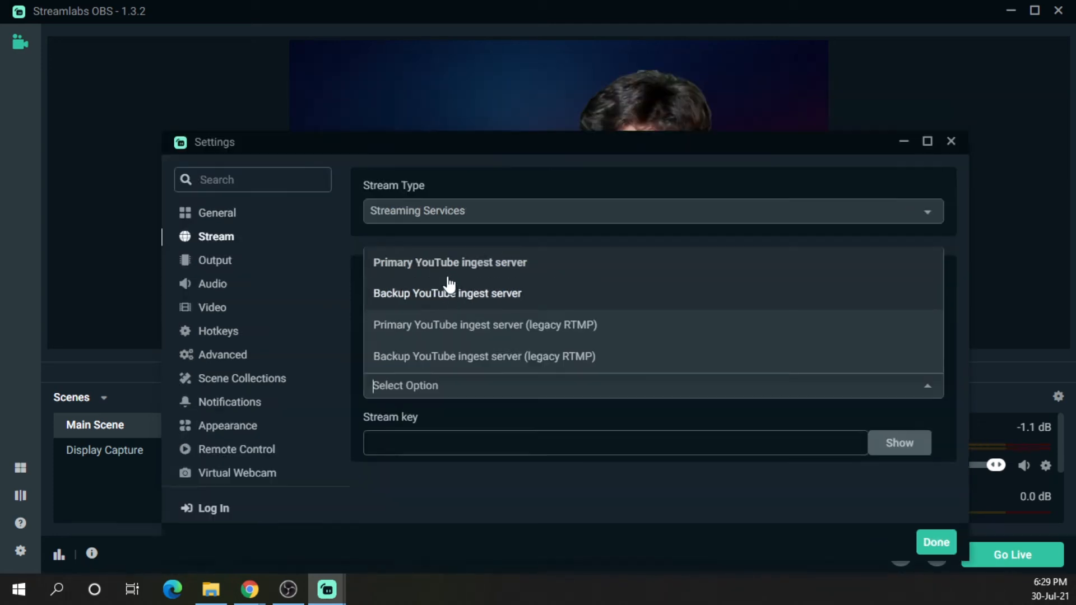
click(447, 263)
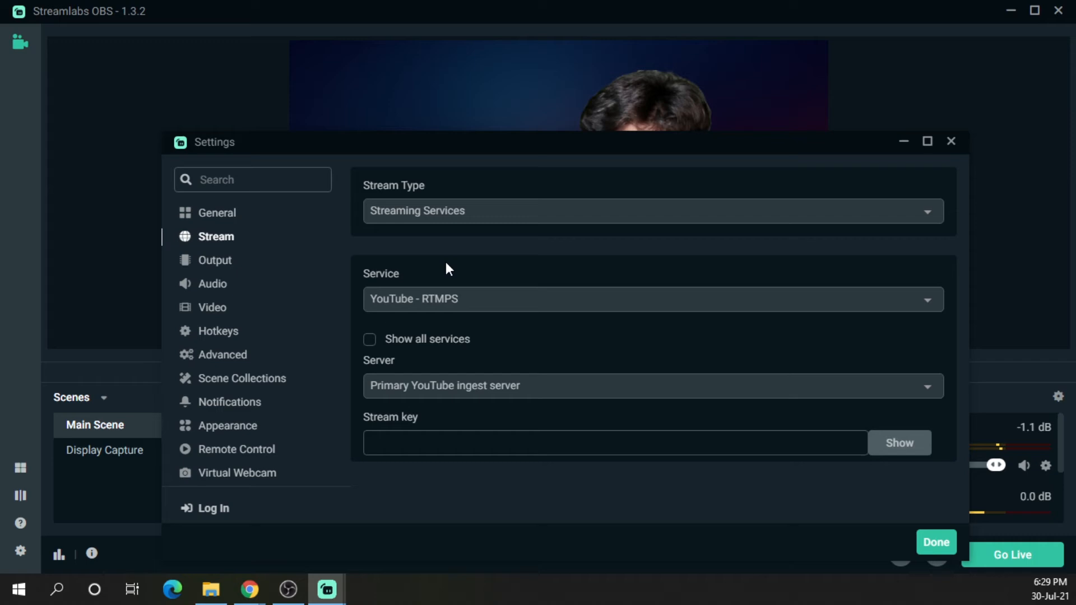
click(426, 435)
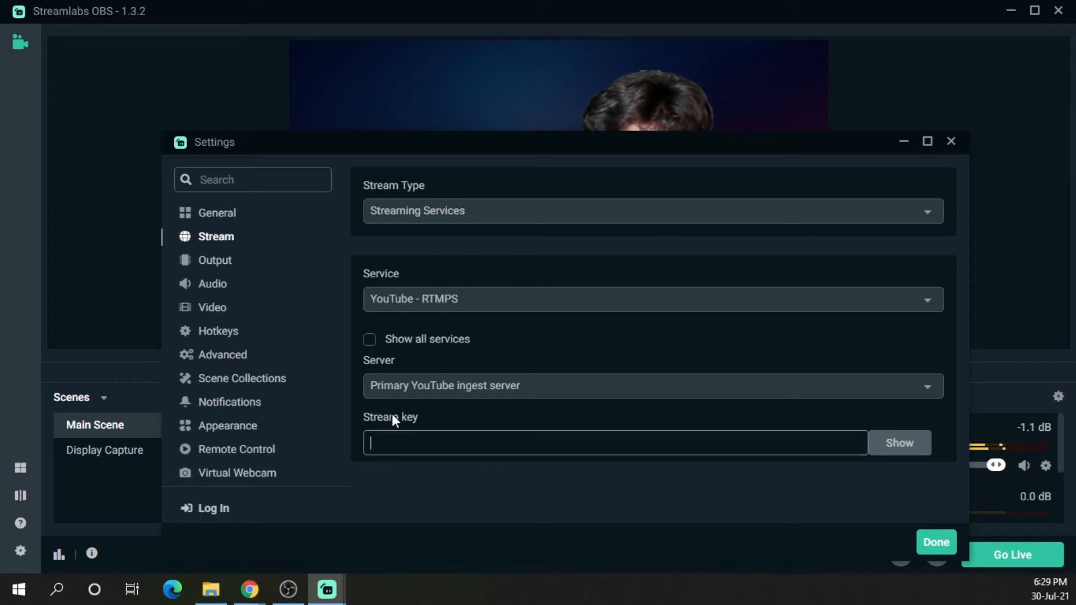
drag(858, 145, 853, 373)
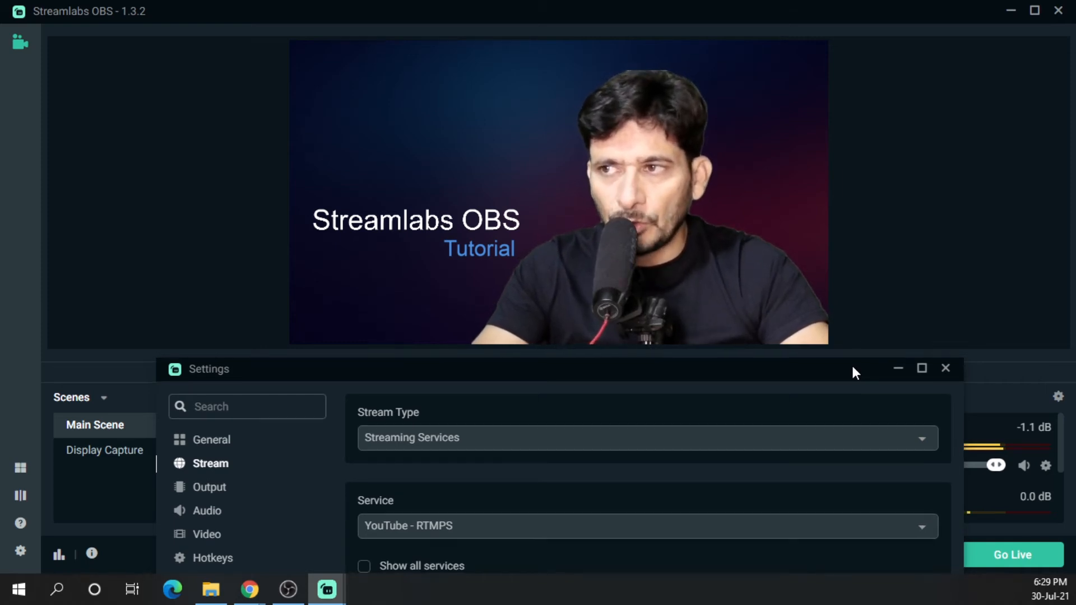
Open Settings and review the Output streaming and recording options, including the recording path
drag(852, 368, 850, 345)
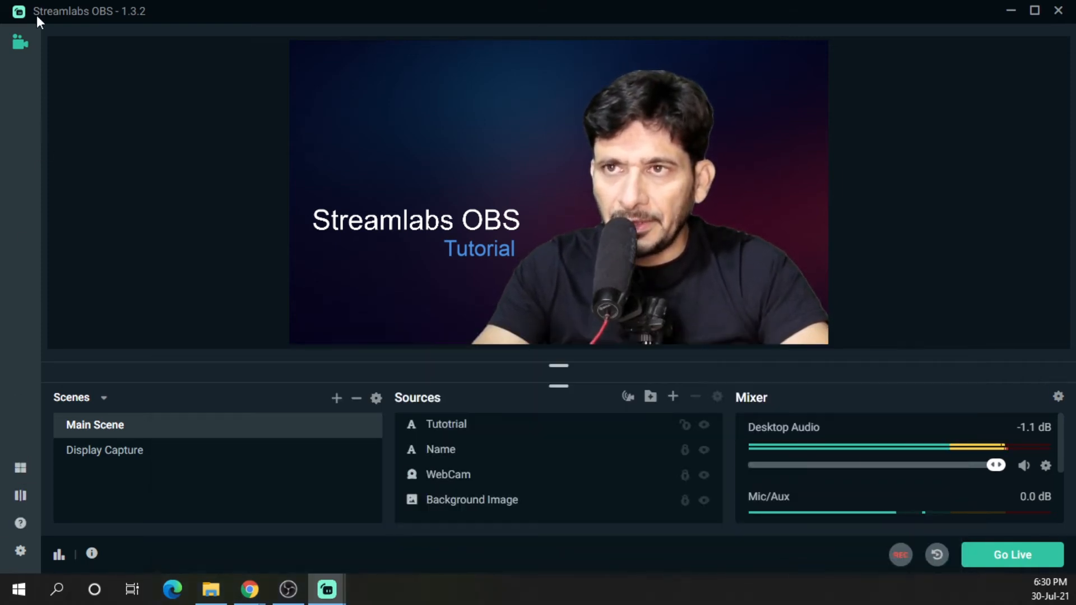
click(20, 551)
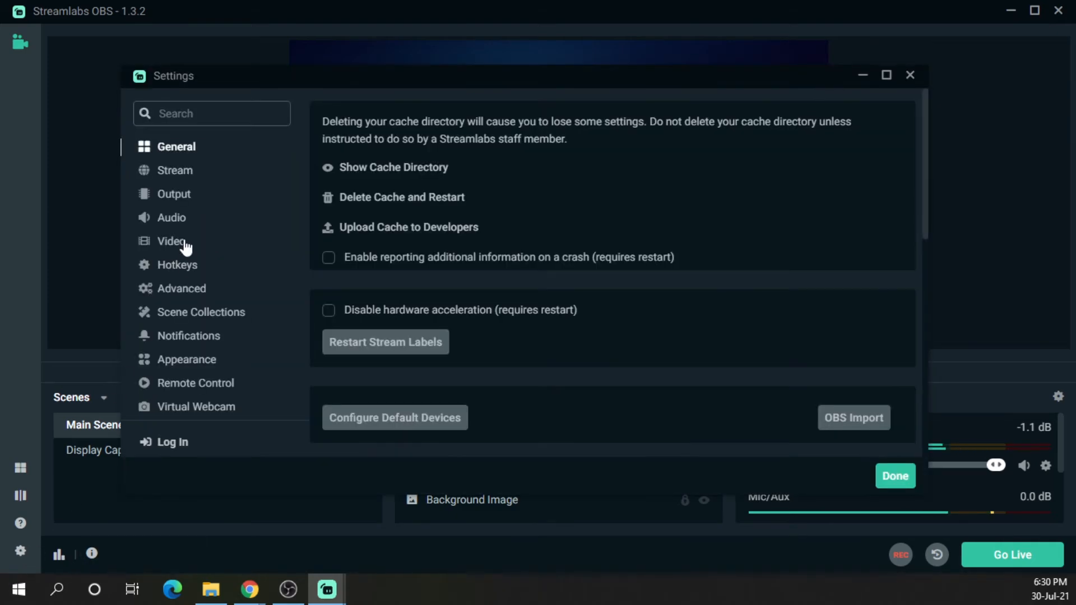
click(170, 196)
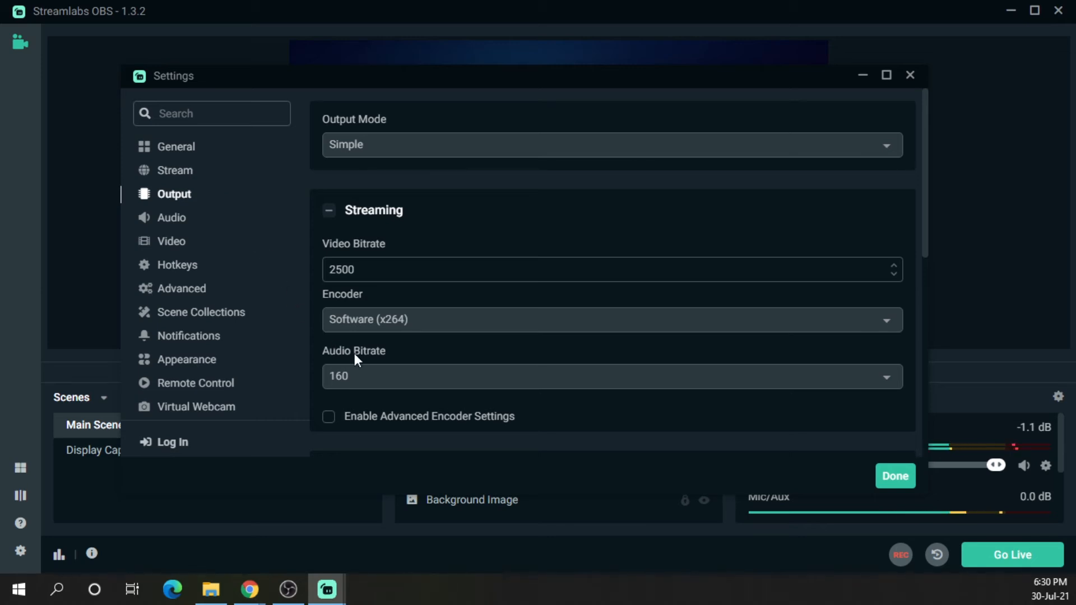
scroll(525, 316, down, 4)
click(174, 170)
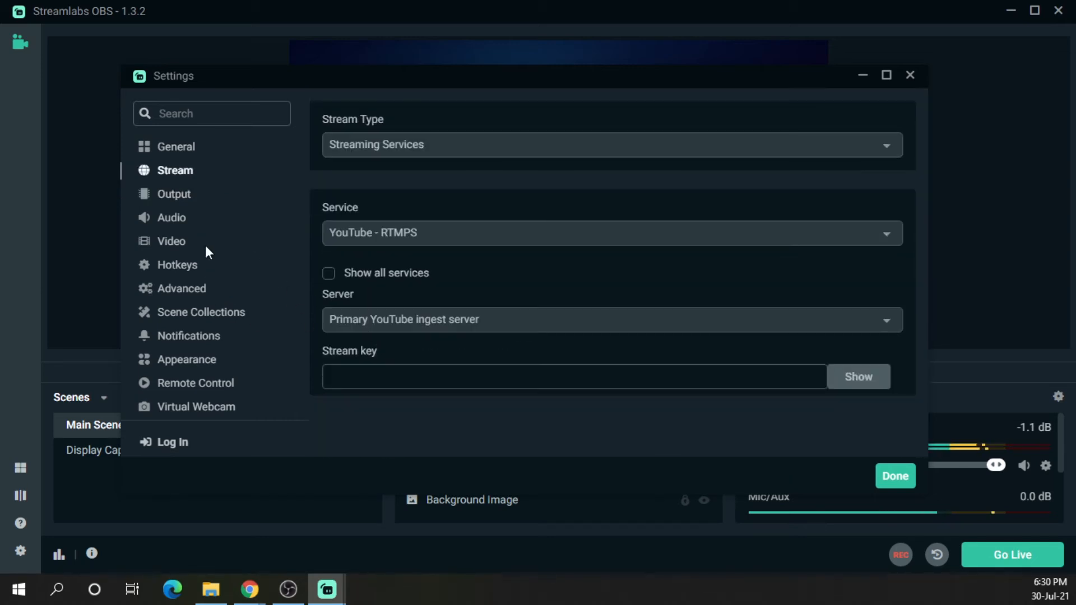
click(178, 194)
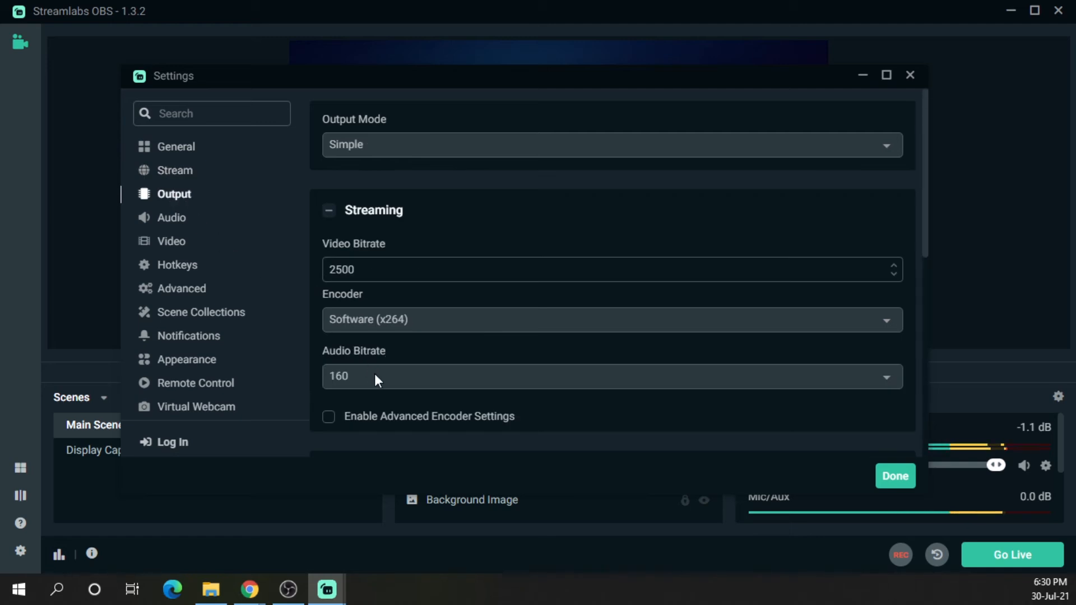
scroll(376, 374, down, 2)
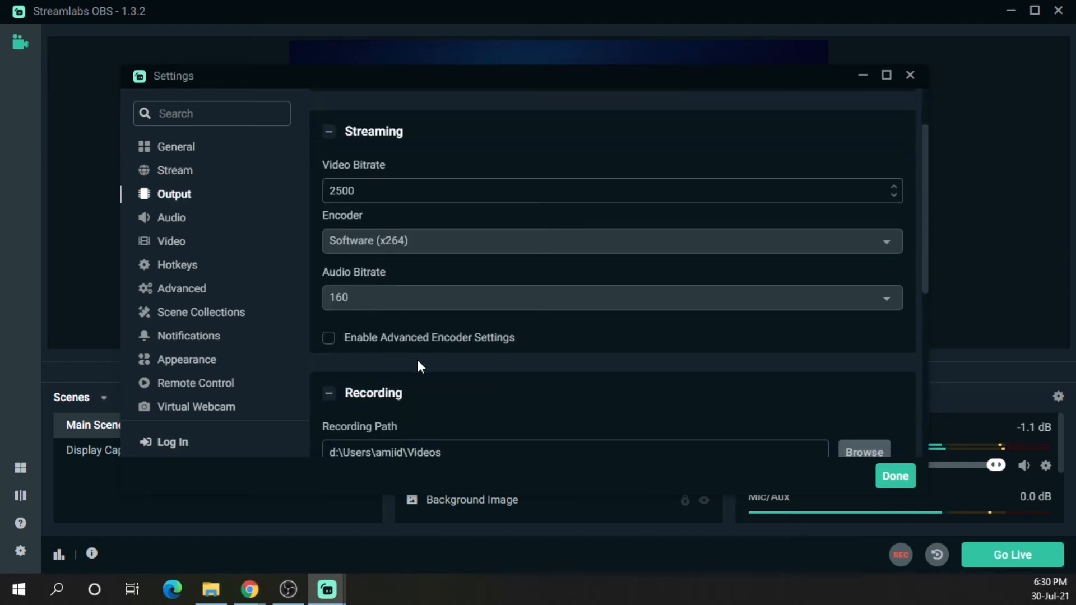
scroll(419, 367, down, 3)
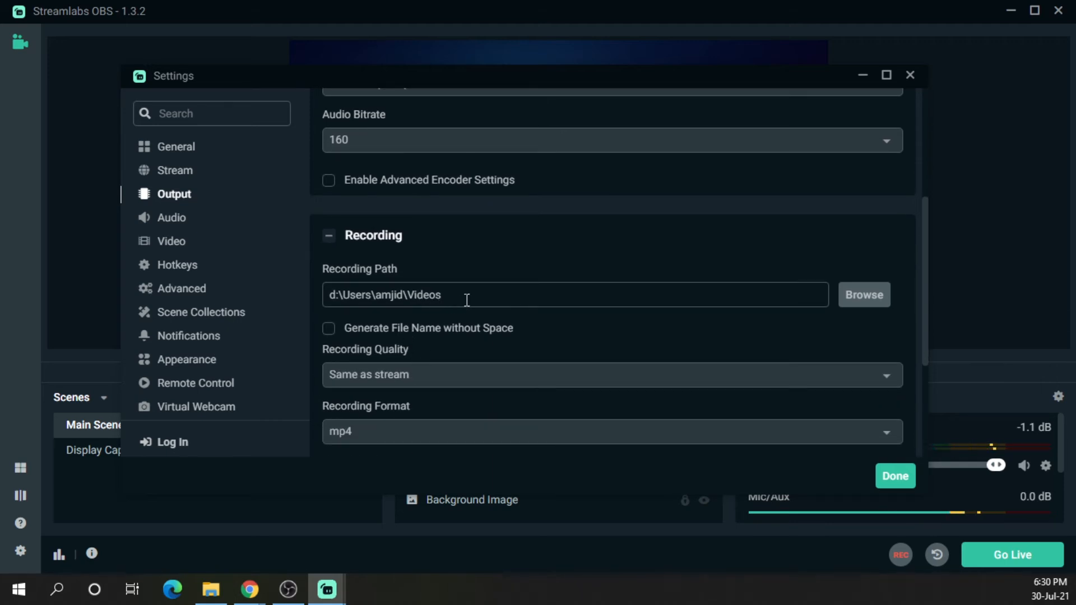
drag(331, 296, 464, 294)
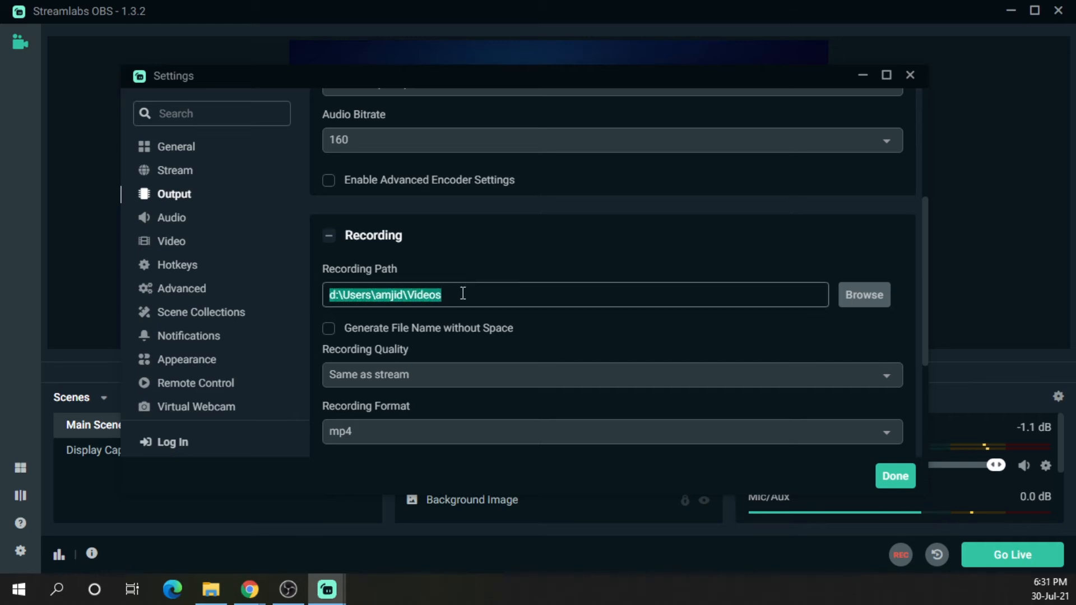
Turn the Desktop Audio volume down to the minimum in the mixer
click(174, 220)
drag(766, 79, 462, 75)
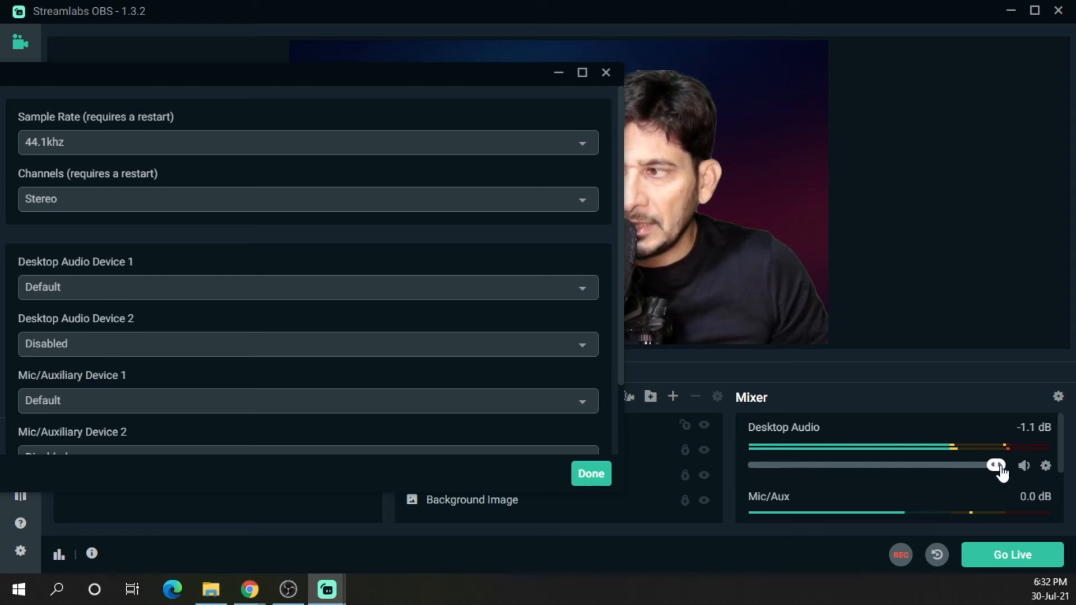
drag(995, 465, 745, 467)
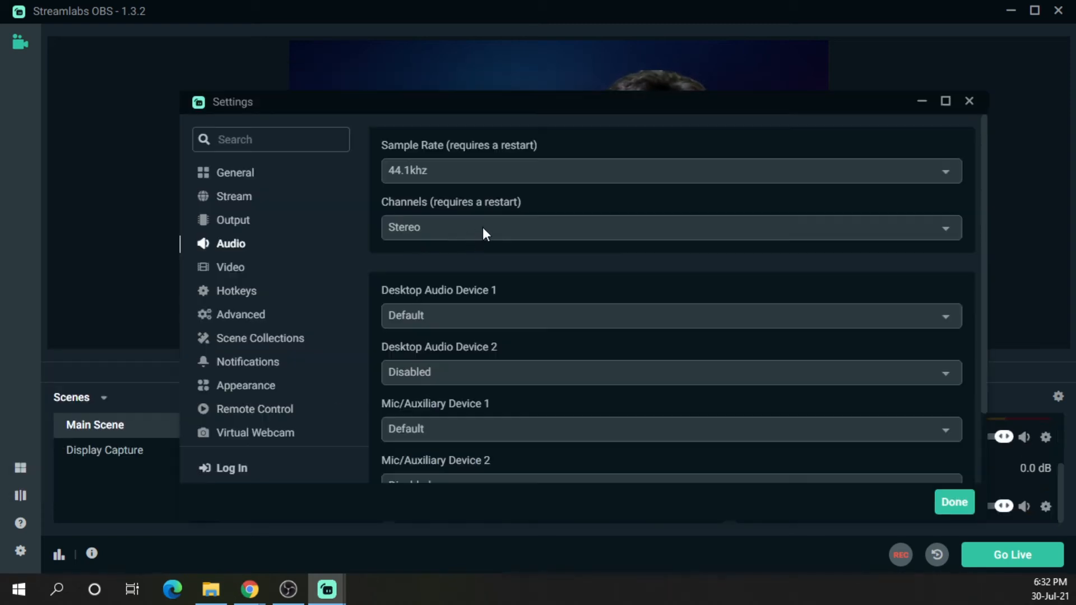
Review the desktop and mic audio device options in the Audio settings
click(492, 317)
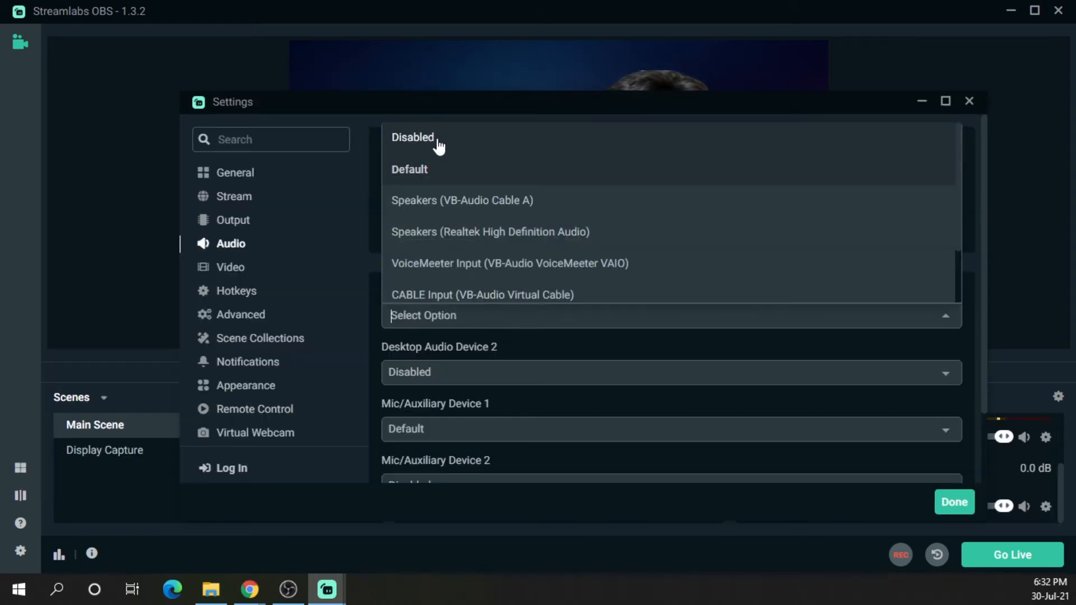
click(968, 345)
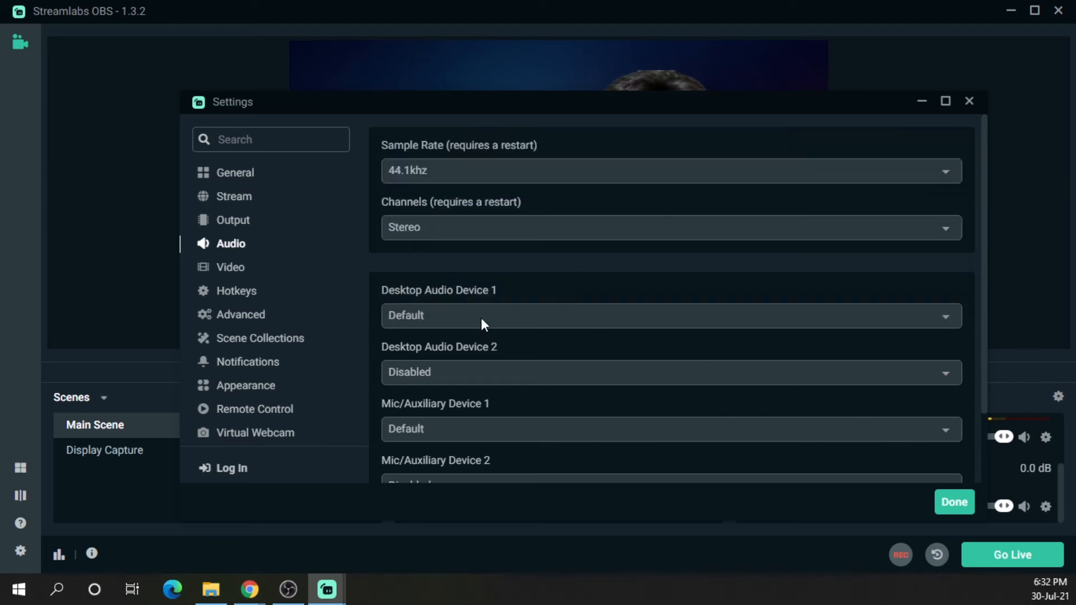
scroll(482, 319, down, 2)
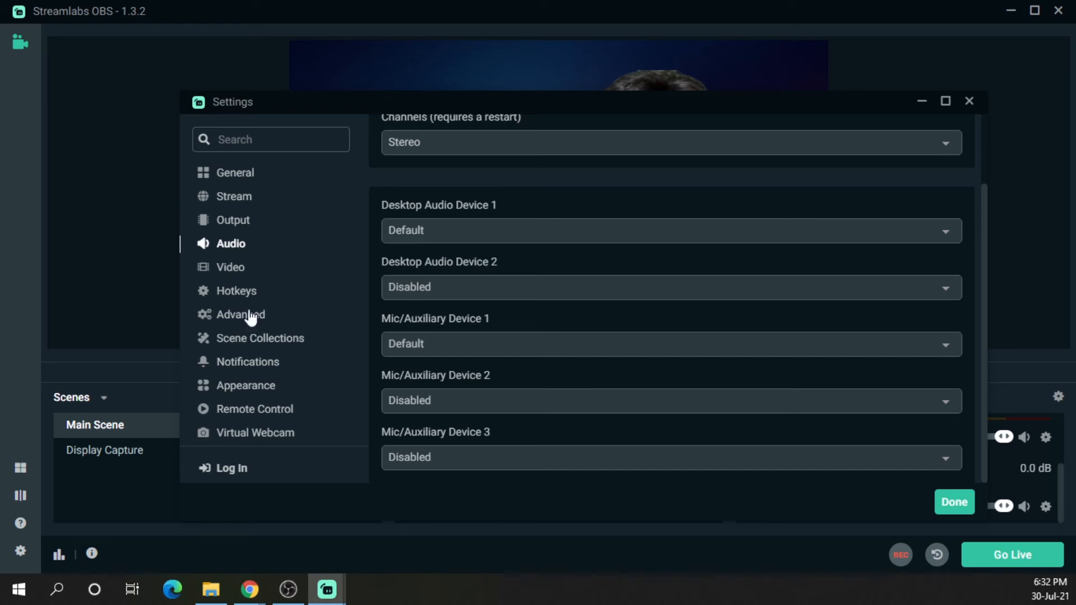
Set both the base canvas and output resolutions to 1920x1080 in Video settings and apply
click(232, 268)
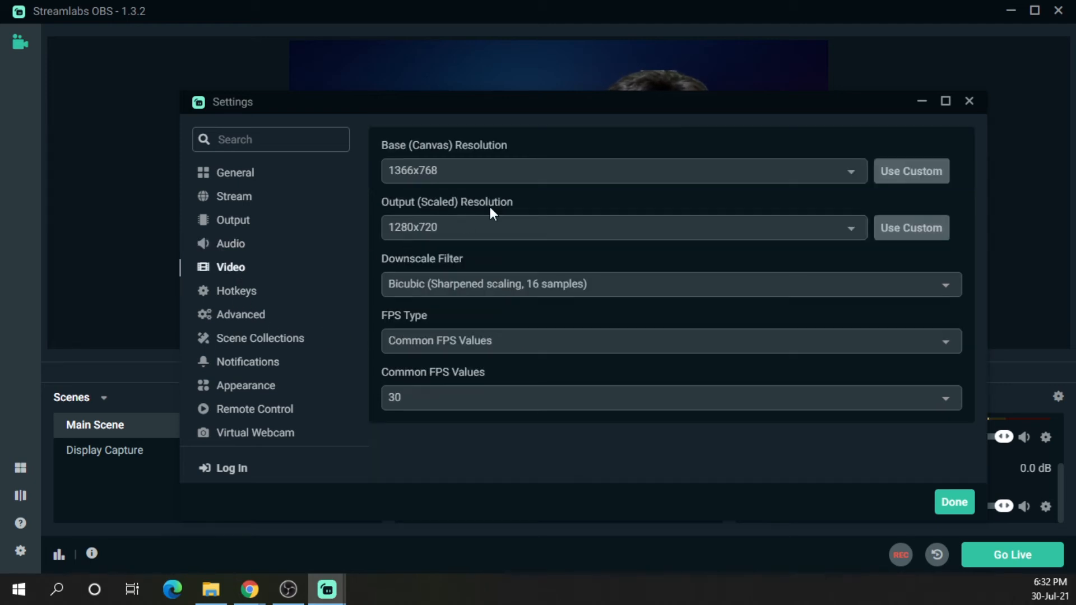
click(459, 171)
click(429, 150)
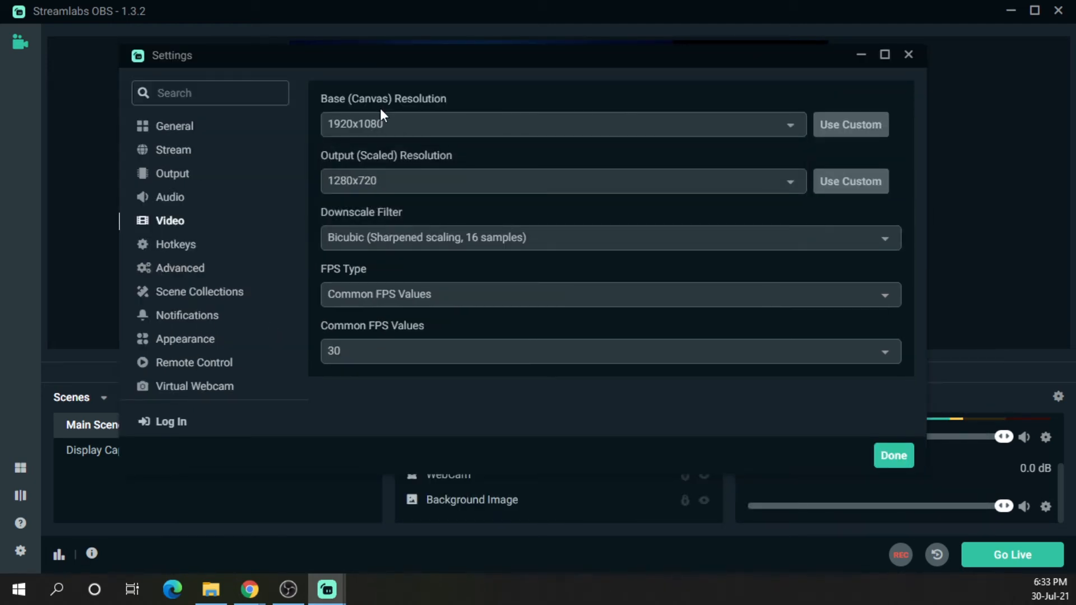
click(387, 189)
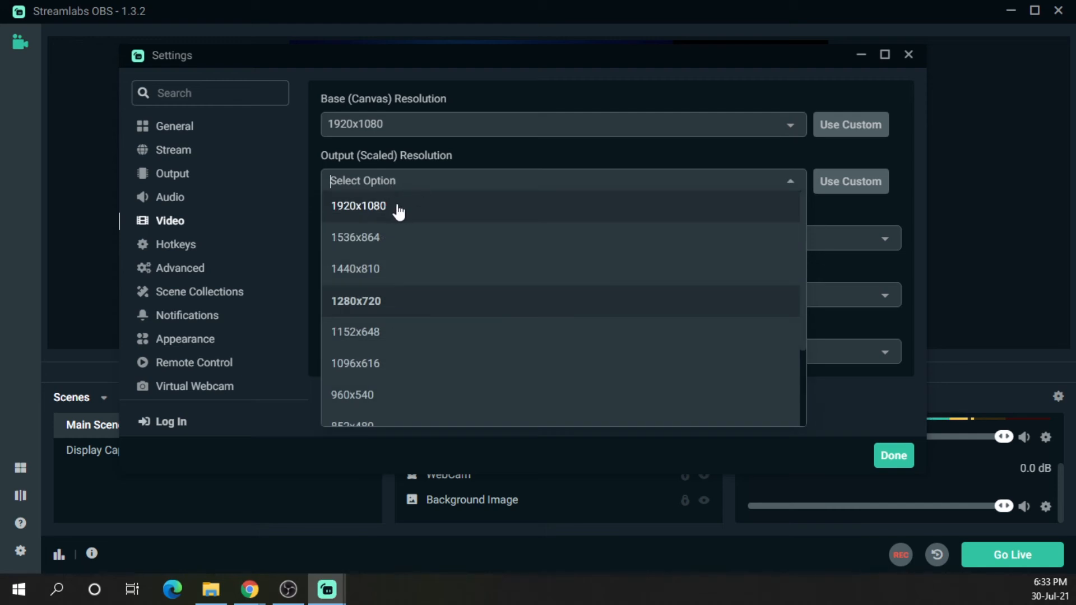
click(399, 208)
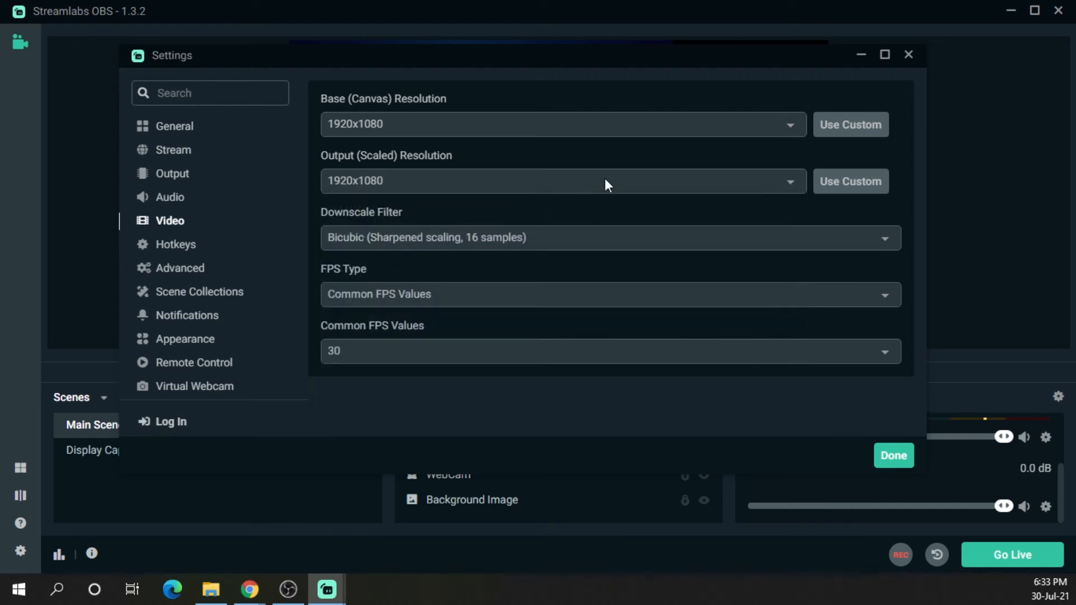
click(756, 130)
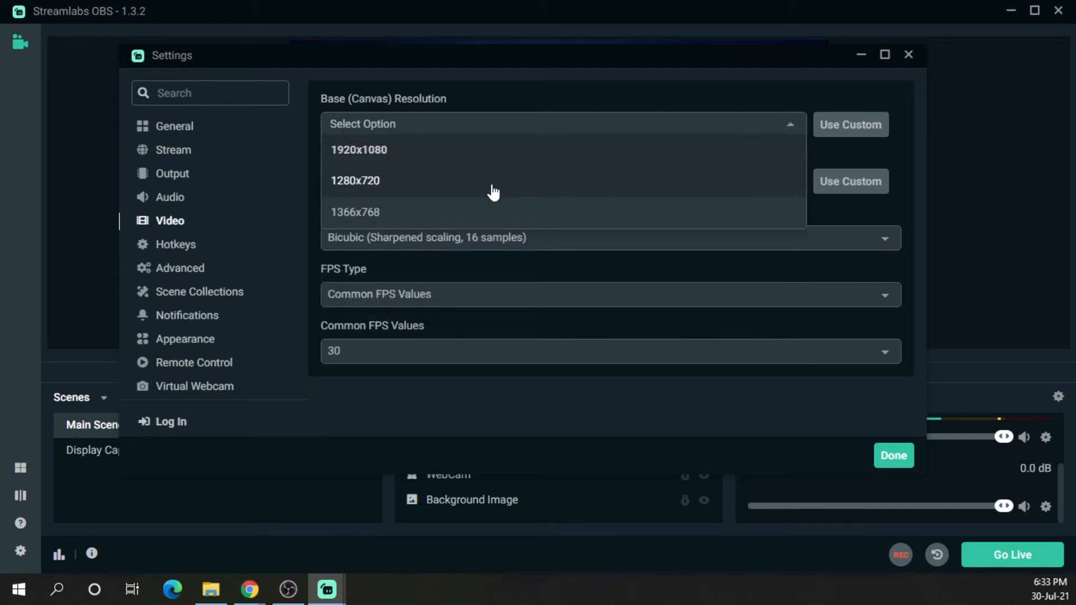
click(527, 189)
click(569, 132)
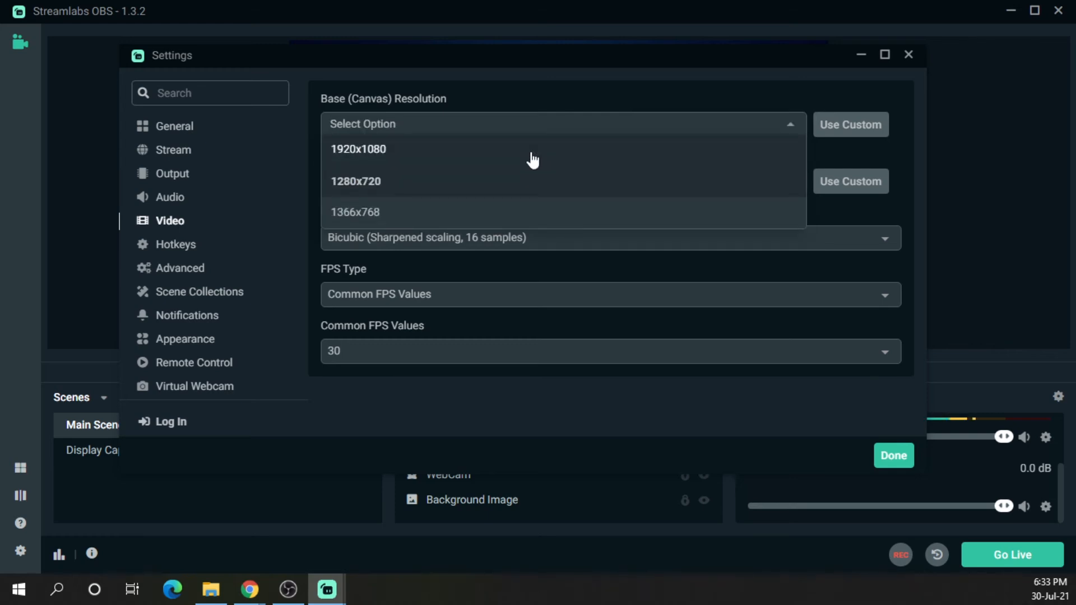
click(532, 153)
click(876, 462)
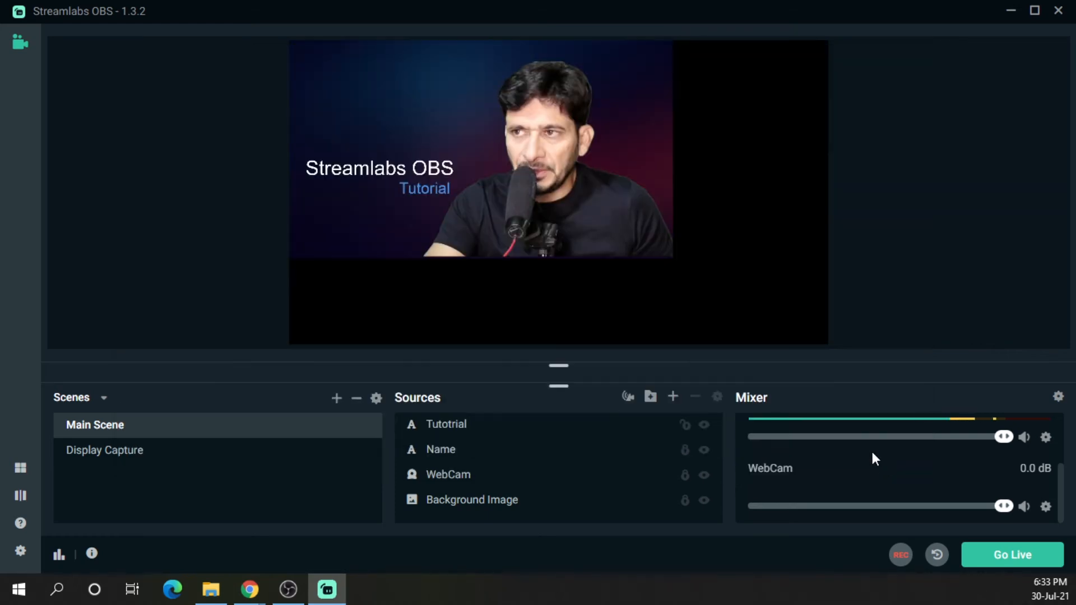
Select the Tutotrial source and toggle the locks on the Tutotrial and WebCam sources
click(530, 433)
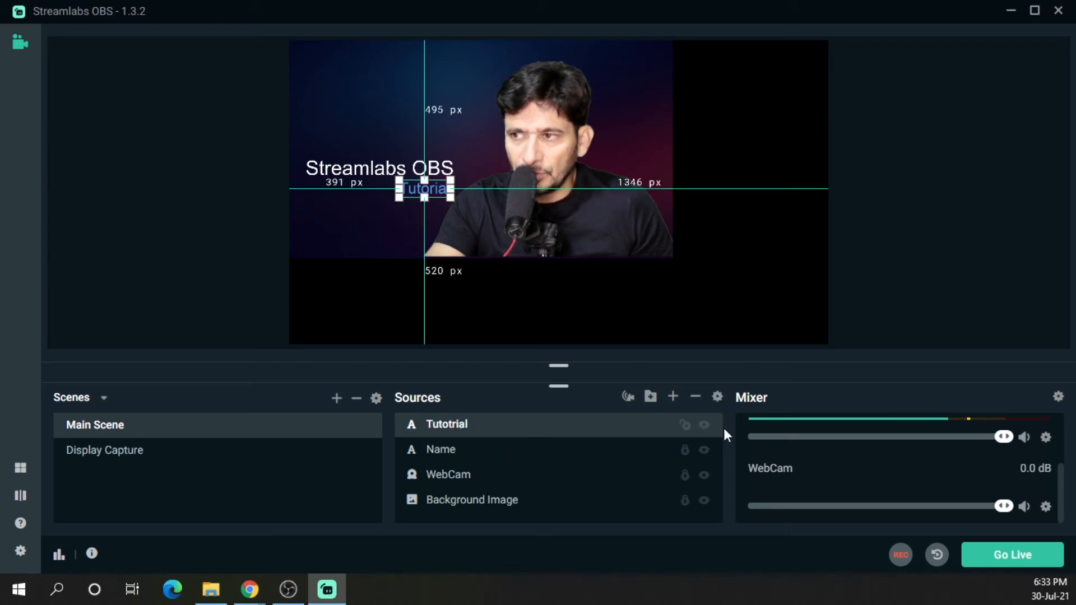
click(685, 424)
click(685, 476)
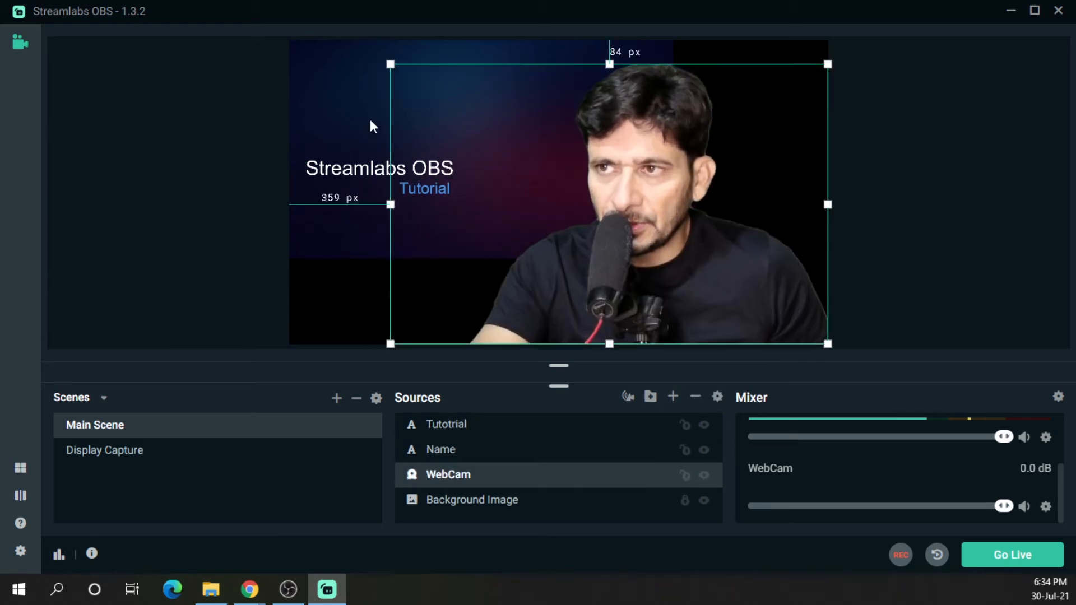
click(684, 425)
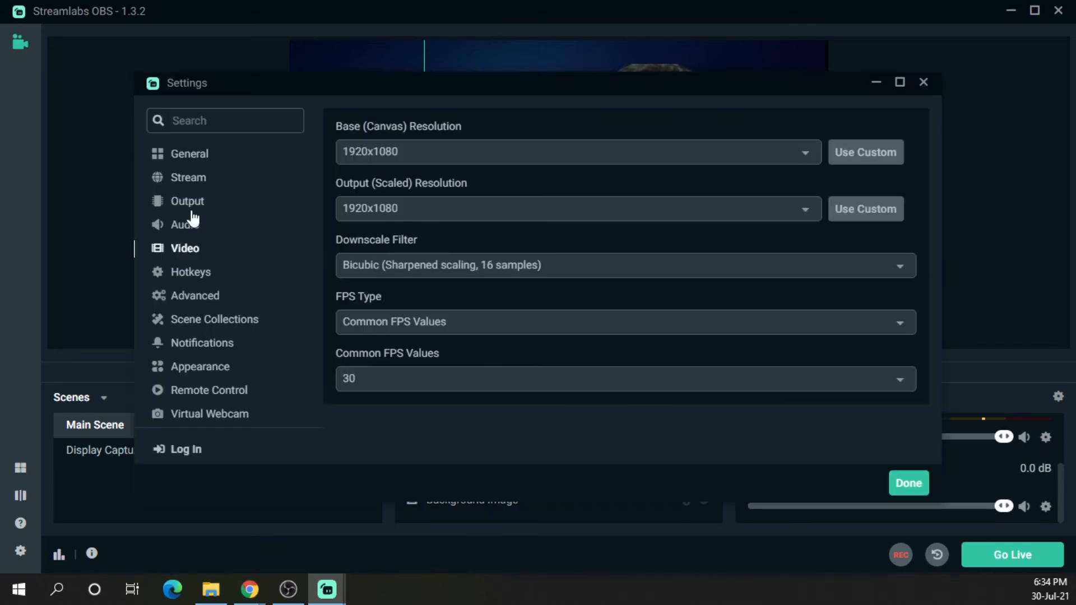
Reselect 1920x1080 as the base canvas resolution in Video settings
click(378, 151)
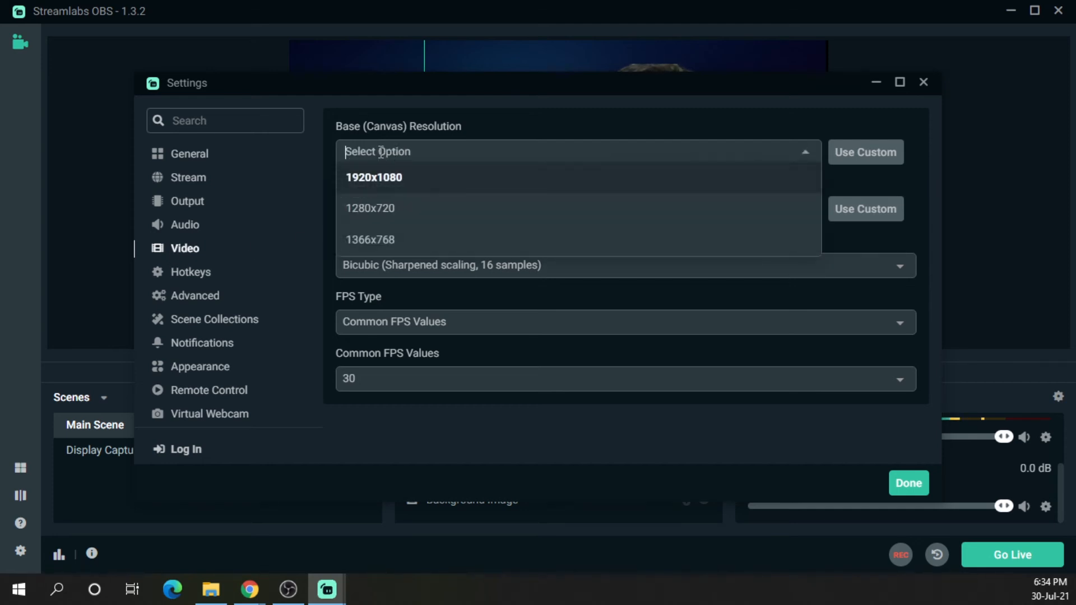
click(408, 179)
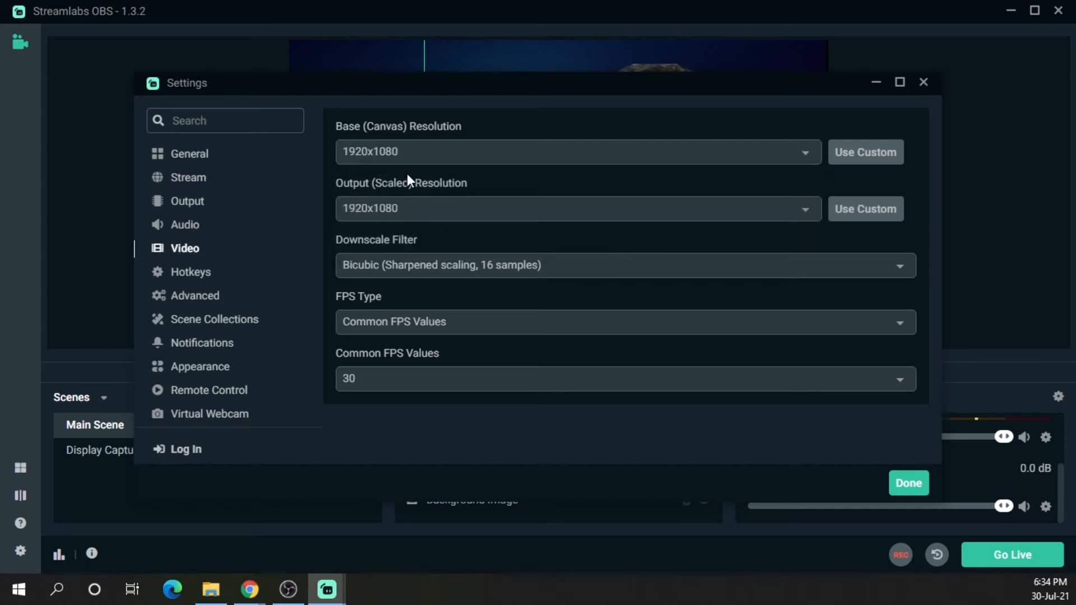
click(409, 216)
Assign Alt+Ctrl+R as the Start Streaming hotkey and save the settings
click(193, 273)
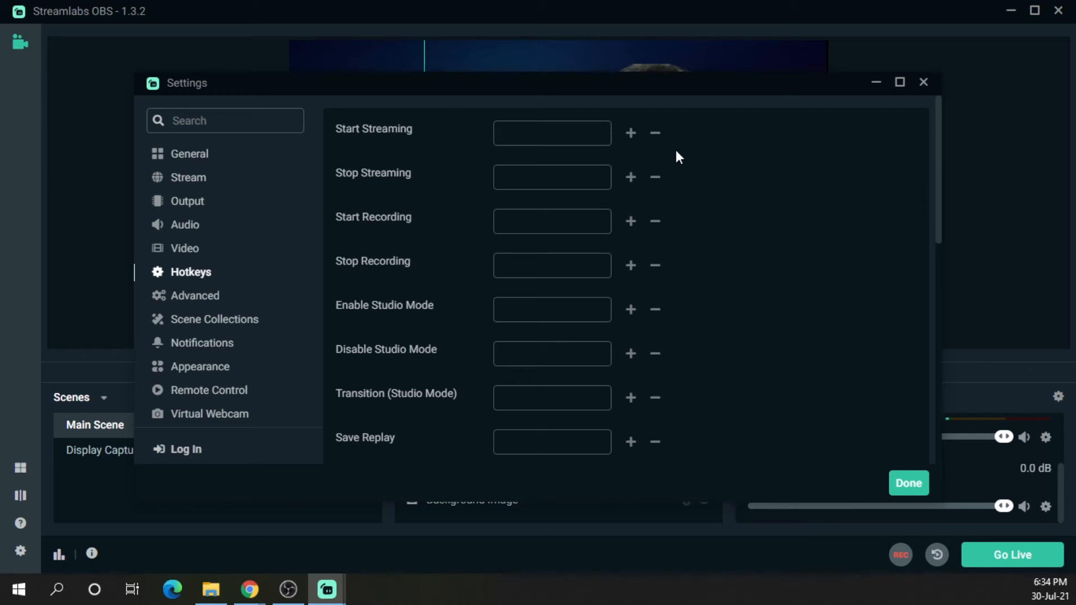
click(528, 138)
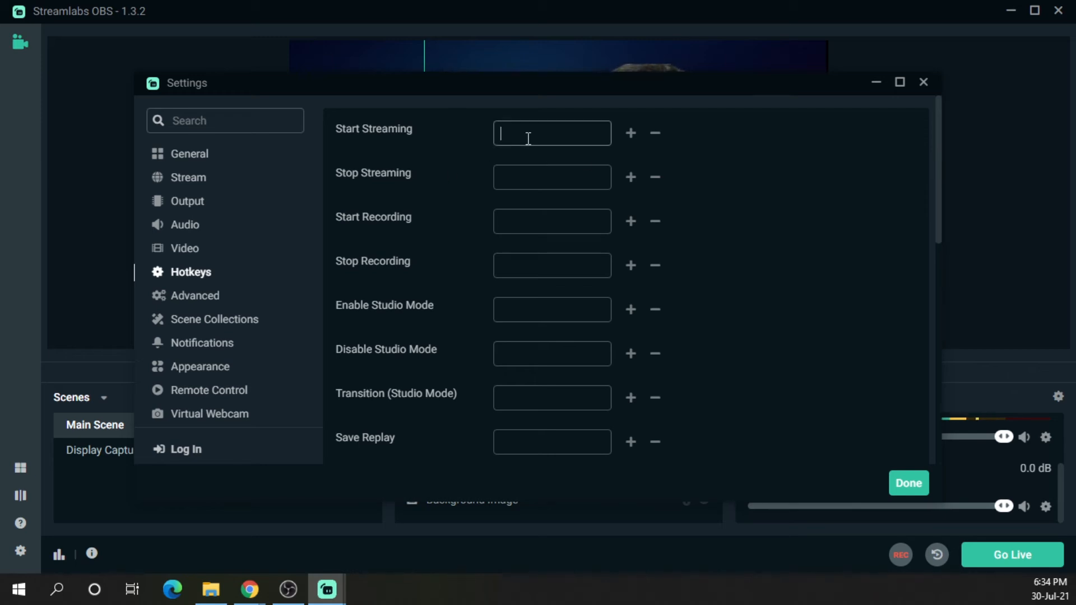
key(ctrl+alt+r)
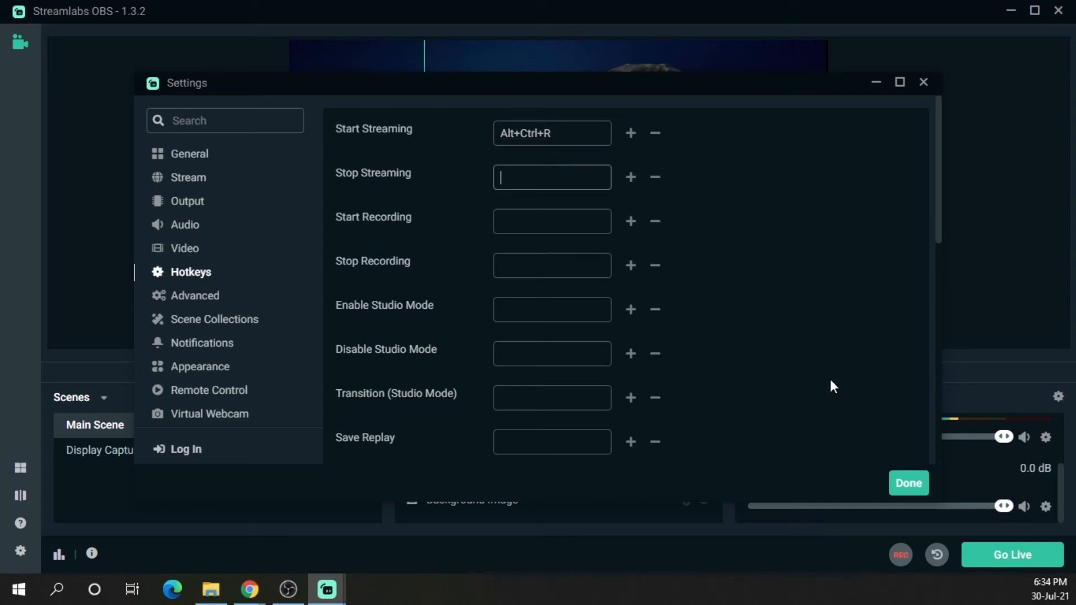
click(909, 485)
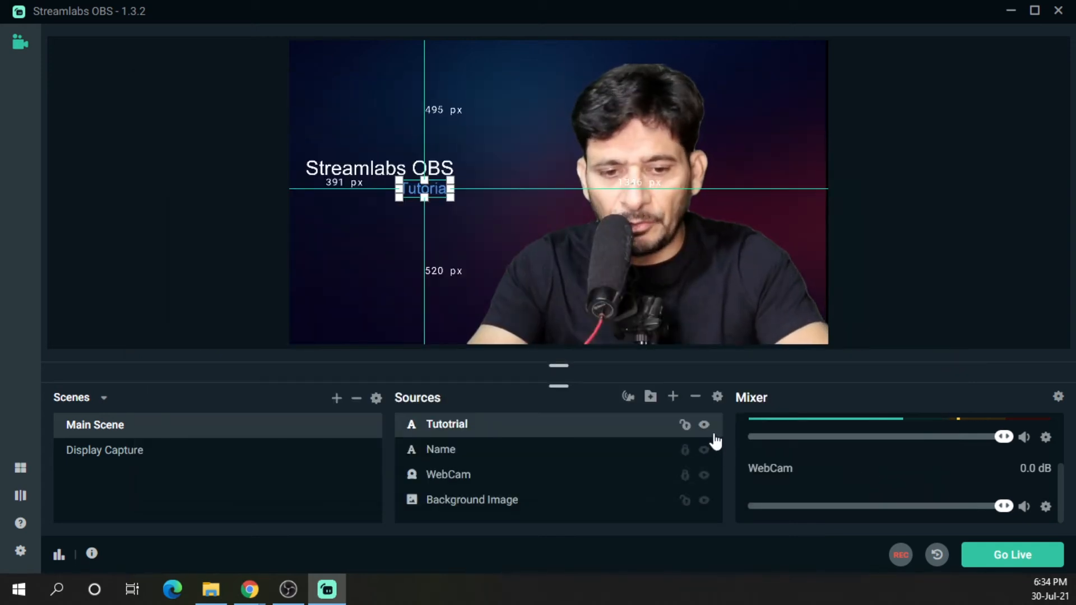
Try to start streaming with the hotkey and with Go Live, dismissing each streaming error
key(ctrl+alt+r)
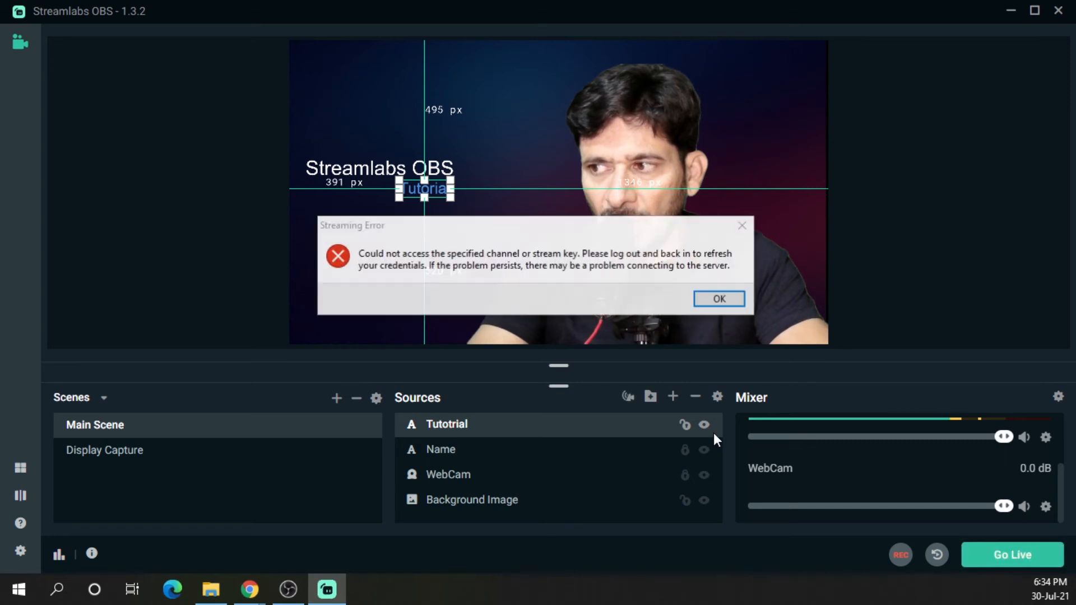
click(738, 299)
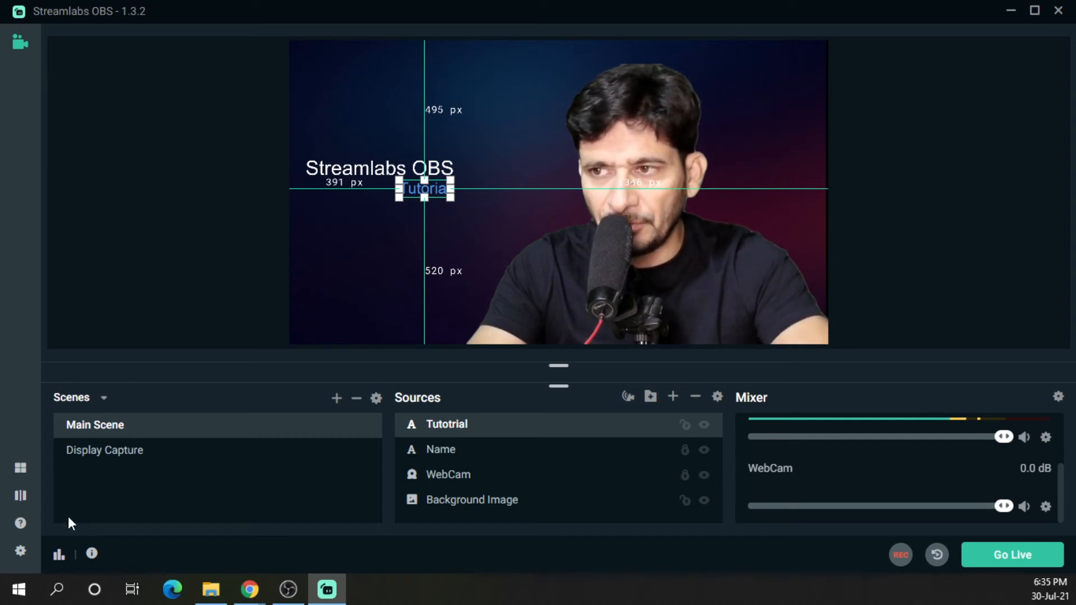
click(1003, 553)
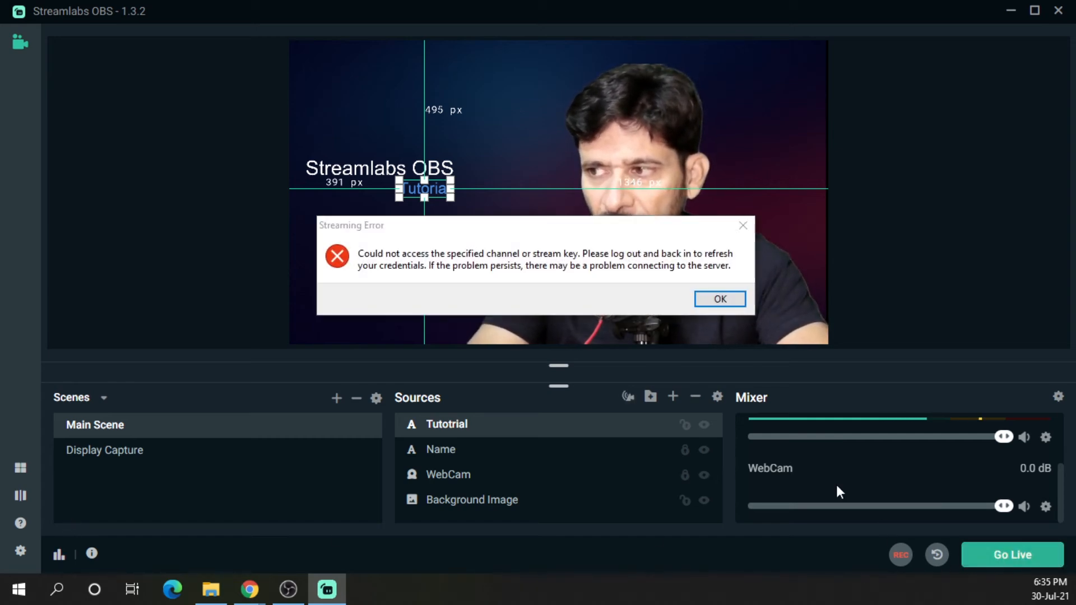
click(716, 300)
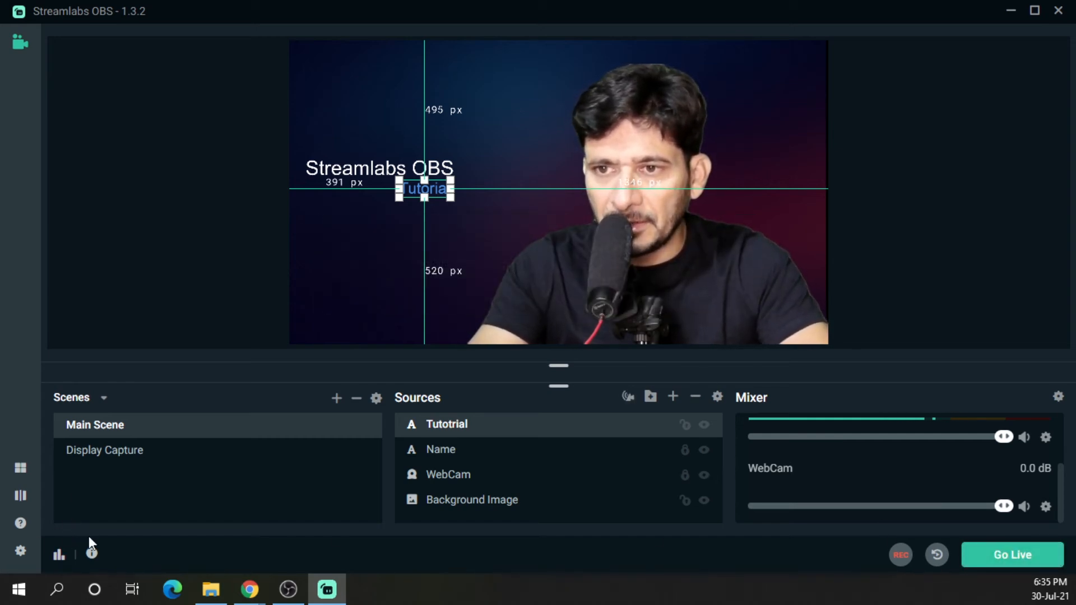
Reopen Settings to check the Start Streaming hotkey
click(21, 551)
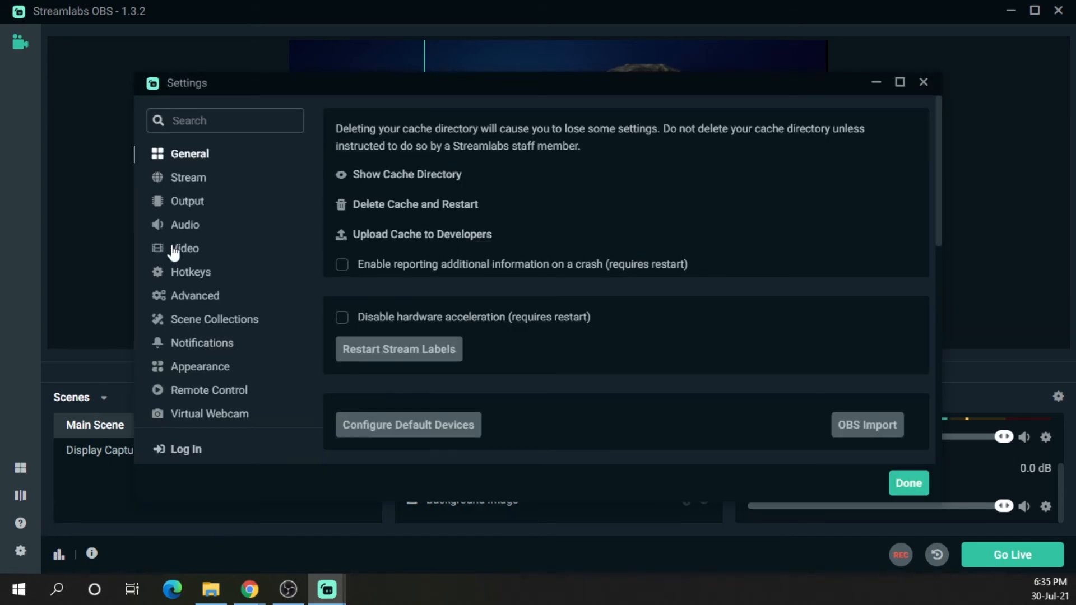
click(191, 275)
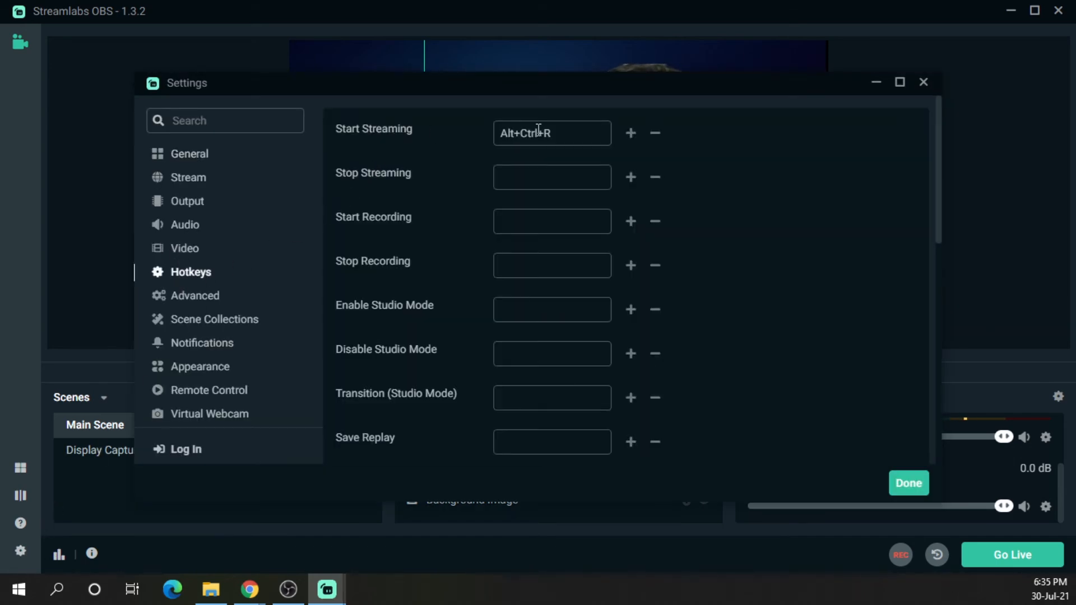
Assign Alt+Ctrl+R as the Start Recording hotkey and Alt+Ctrl+S as Stop Recording, then save the settings
drag(548, 133, 398, 138)
key(ctrl+x)
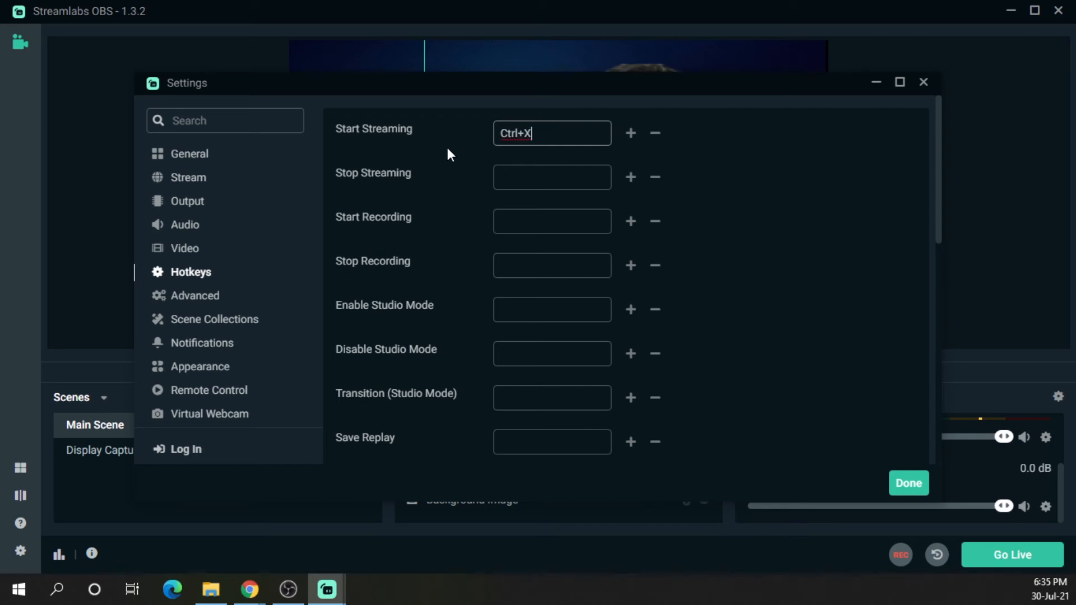
key(BackSpace)
click(536, 218)
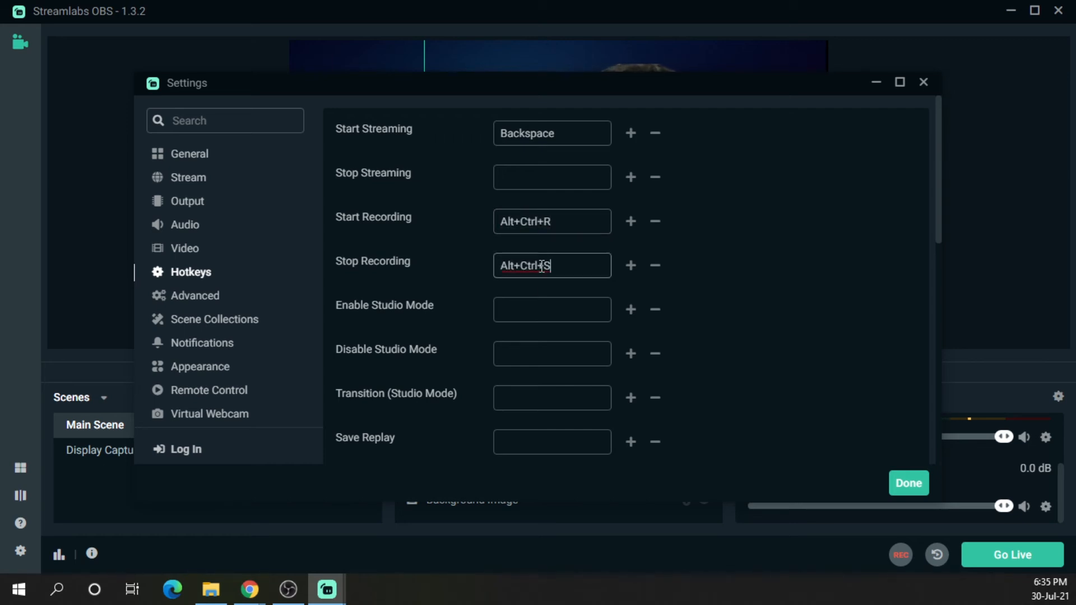
click(540, 299)
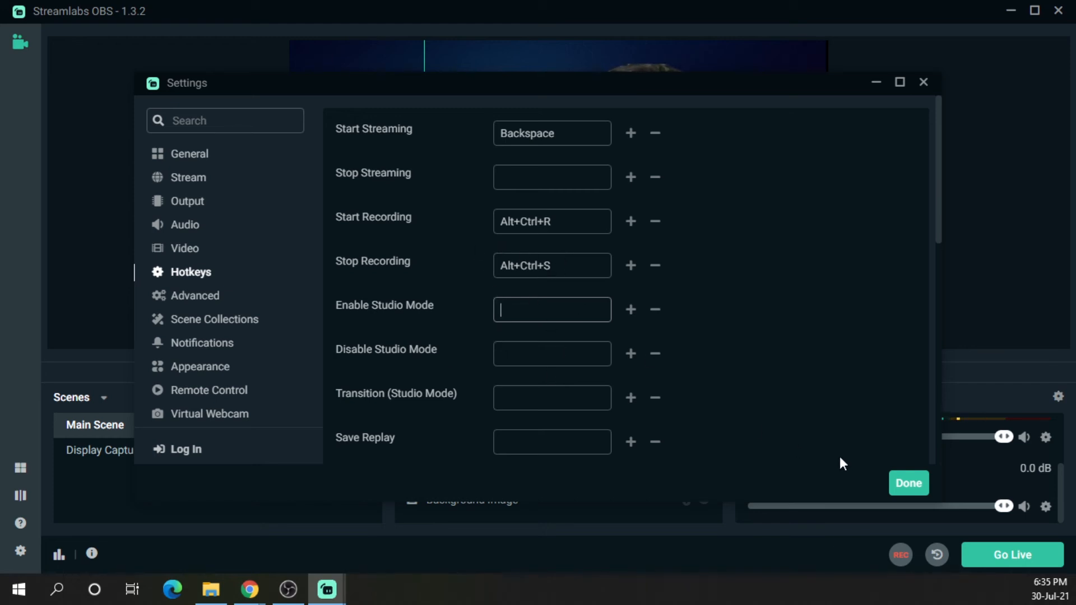
click(912, 487)
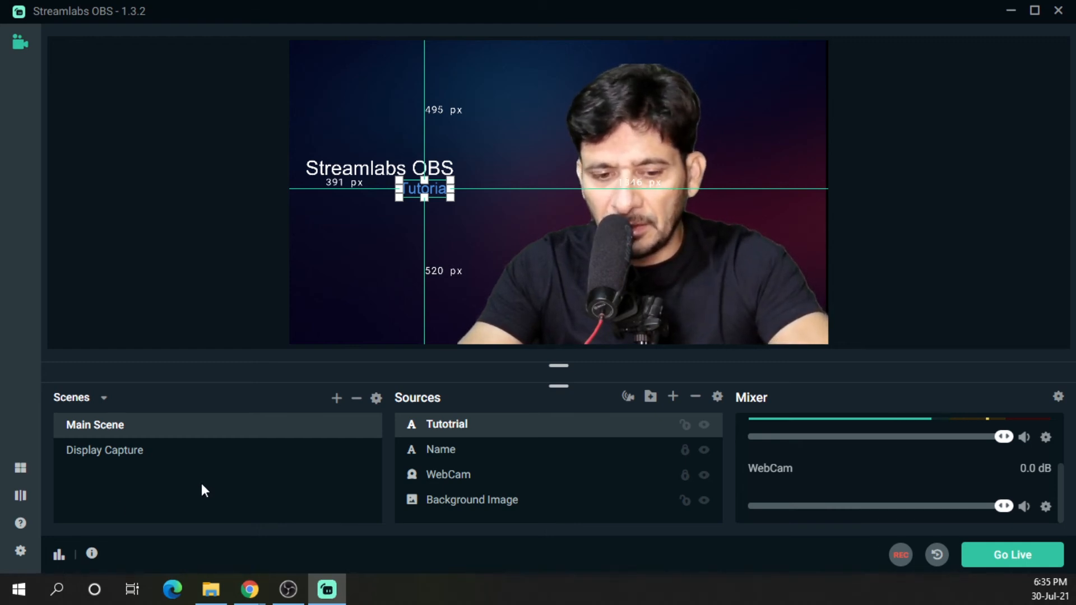
Start a recording with the hotkey and stop it again
key(F9)
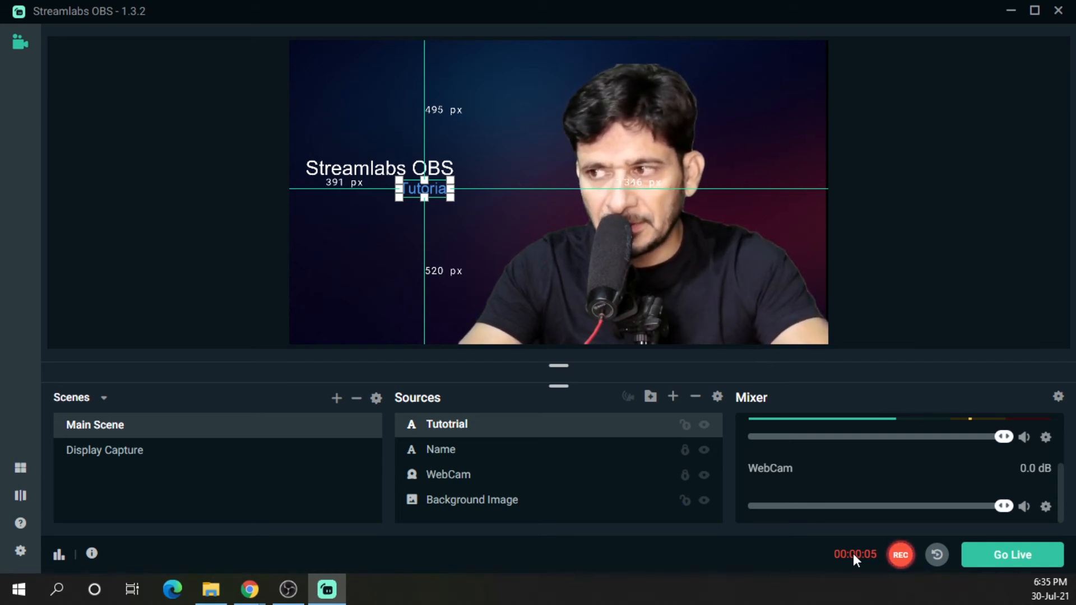
click(899, 555)
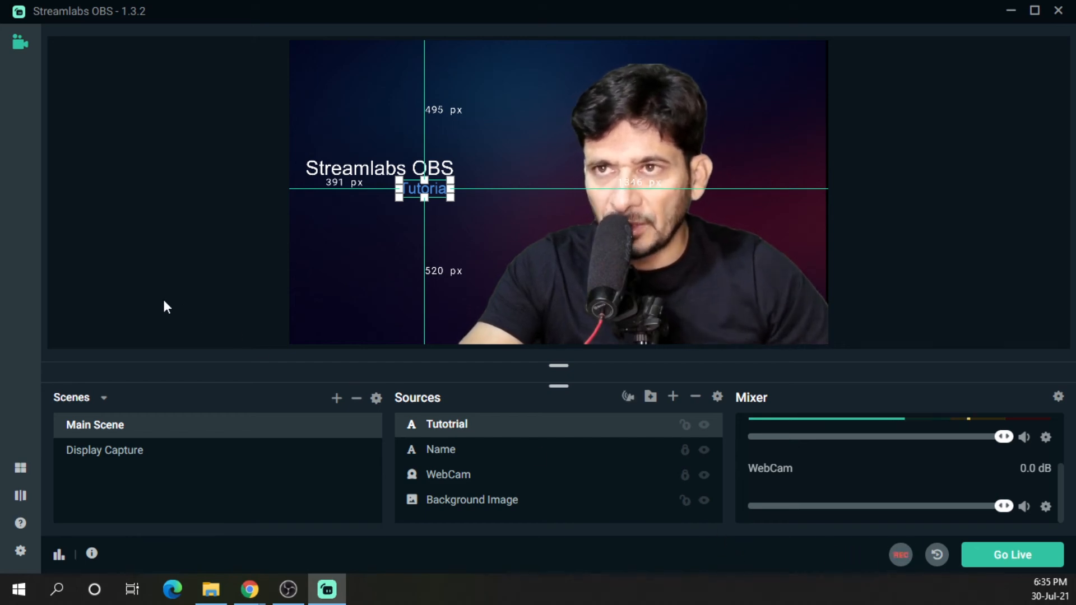
Review the Advanced settings, including the audio monitoring device and network Bind to IP options
click(20, 551)
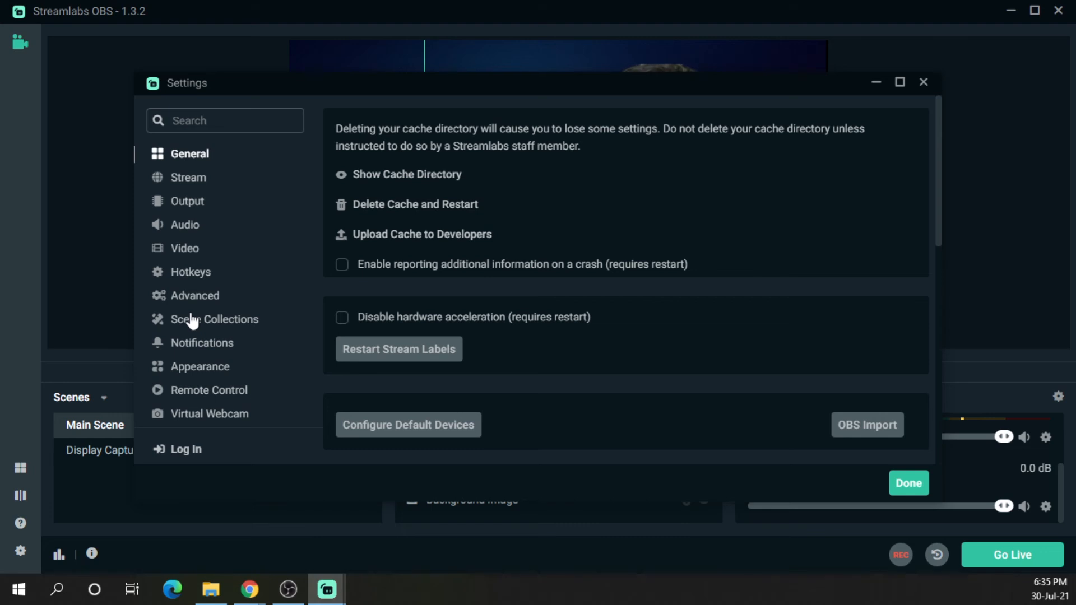
click(196, 295)
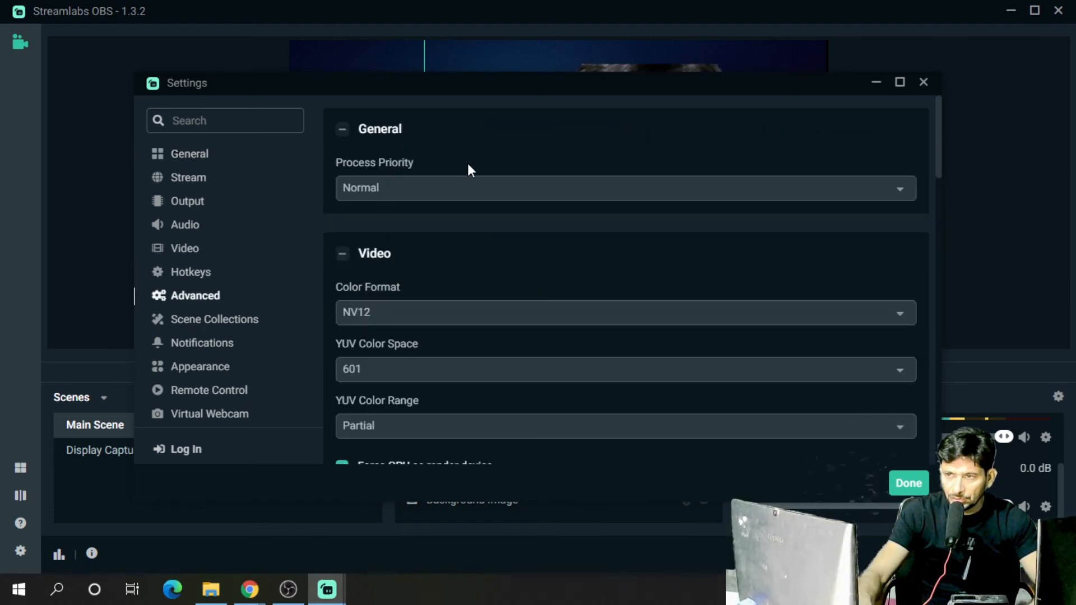
drag(560, 83, 573, 76)
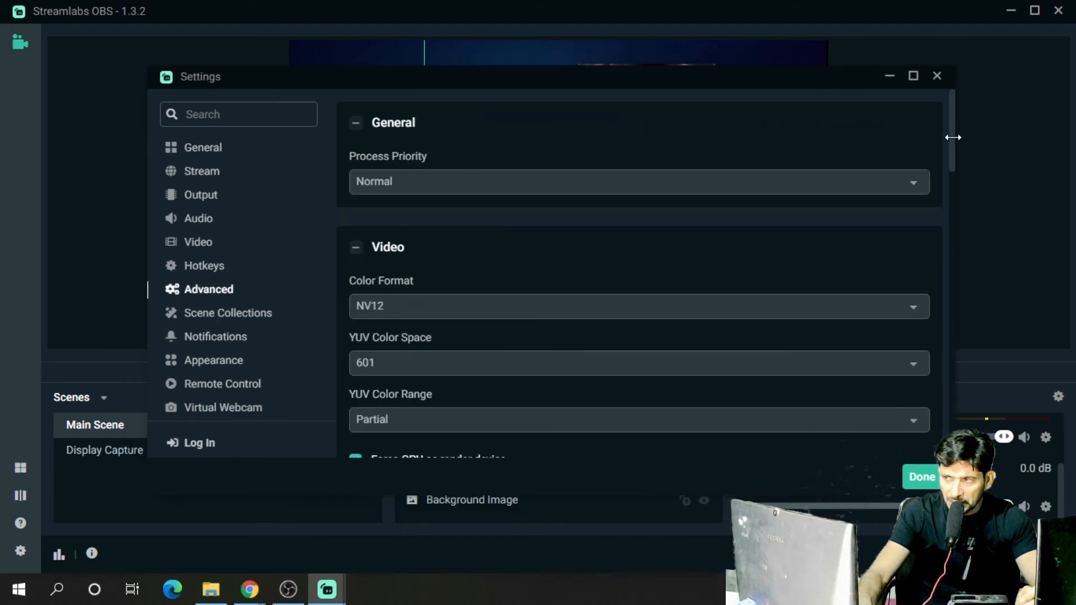
drag(950, 149, 942, 224)
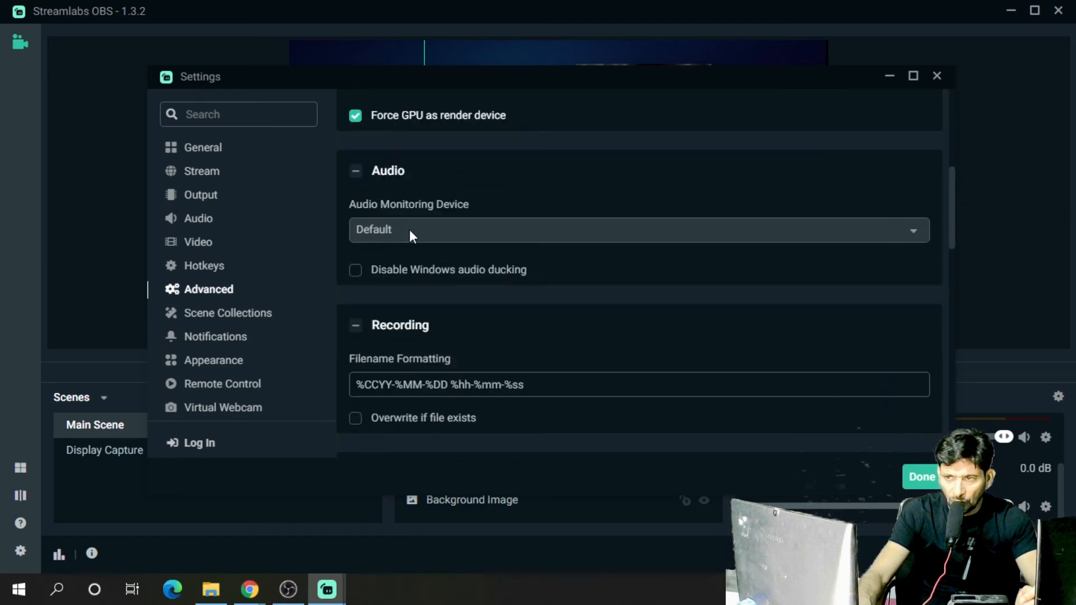
click(436, 227)
click(474, 195)
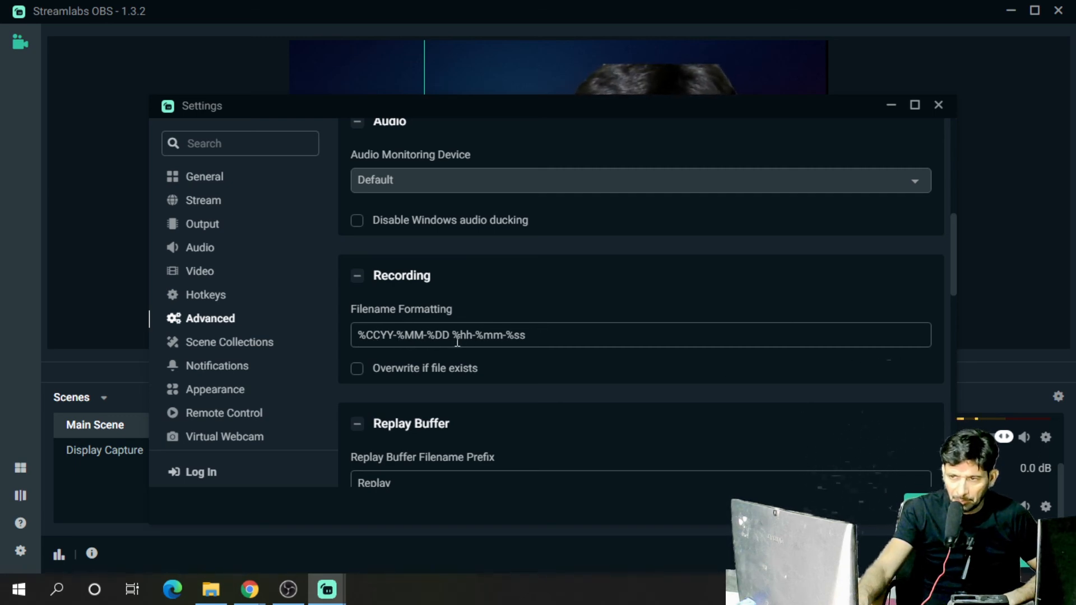
scroll(604, 392, down, 10)
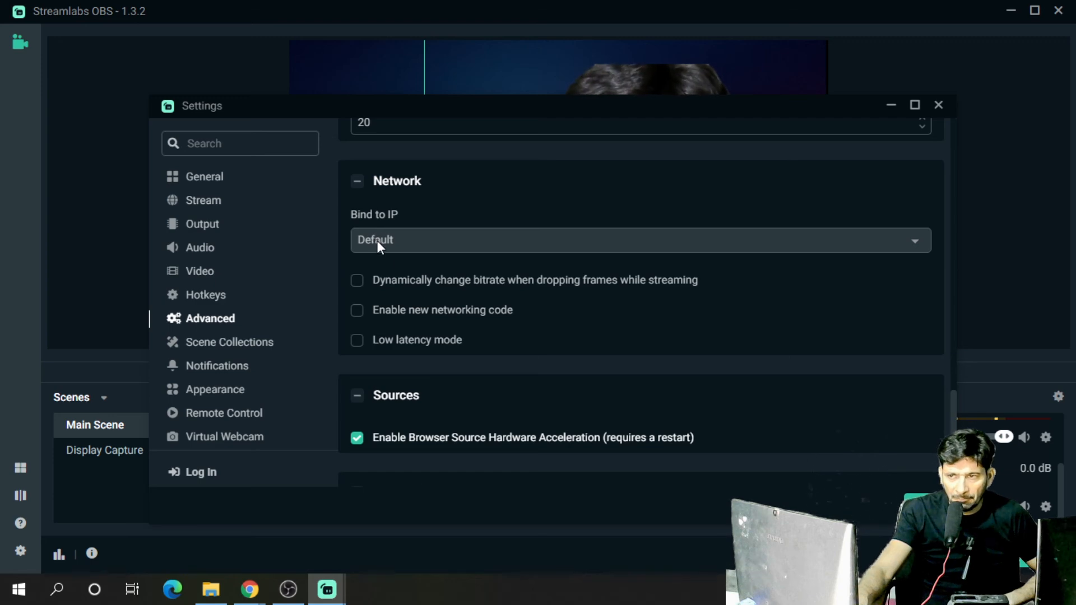
click(377, 243)
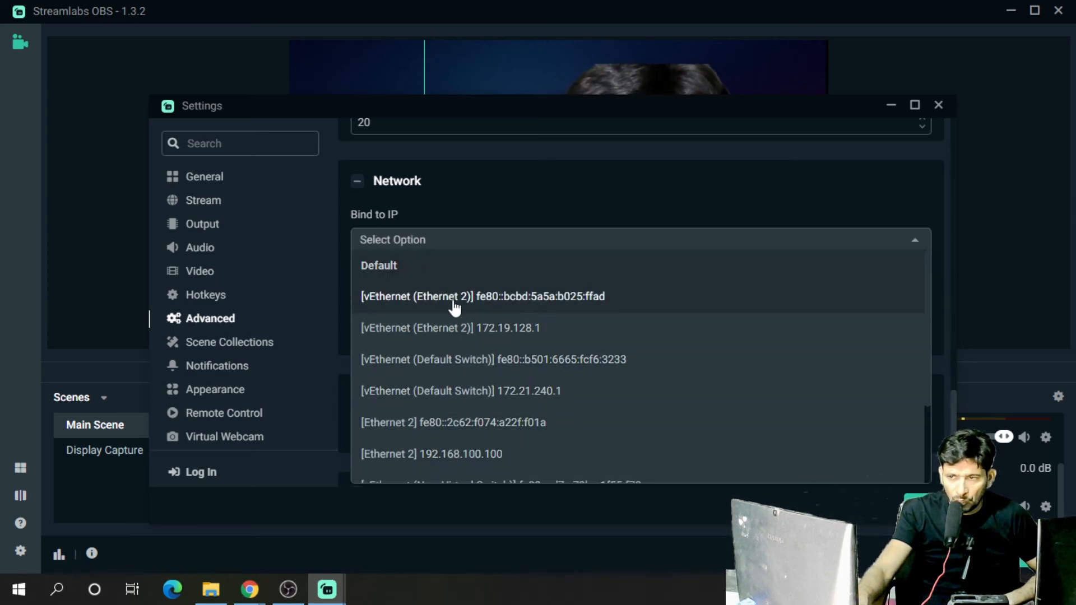
click(447, 265)
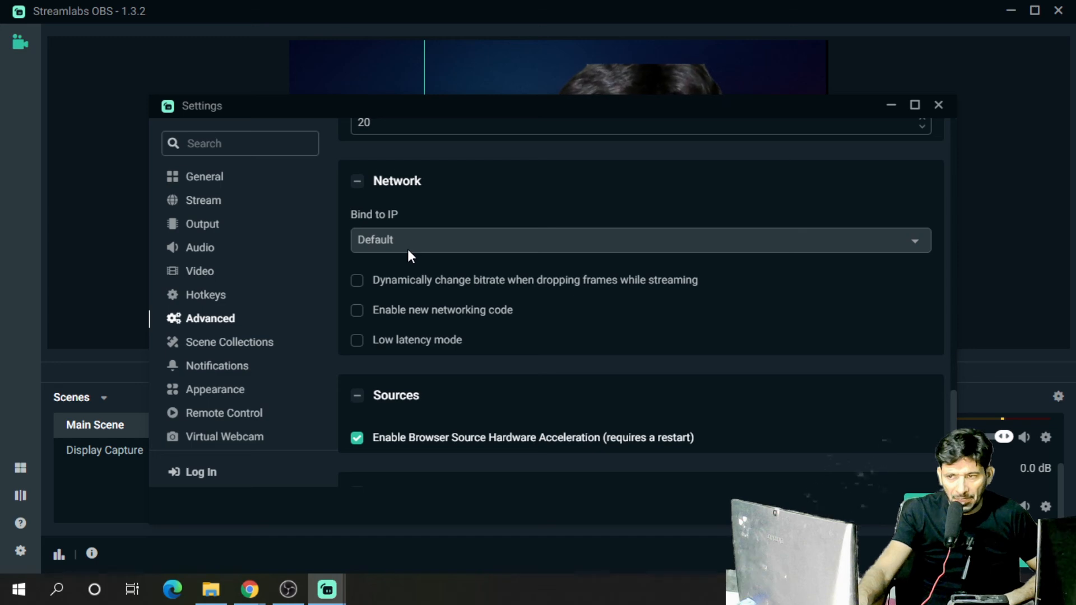
scroll(507, 324, down, 3)
scroll(509, 334, up, 4)
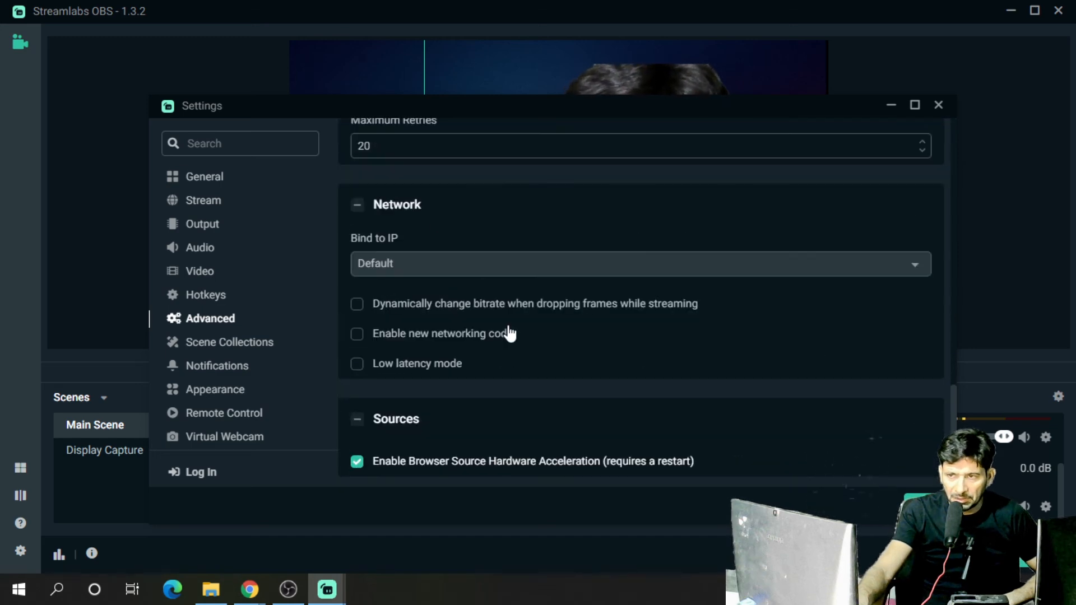
scroll(509, 334, up, 5)
scroll(509, 331, down, 4)
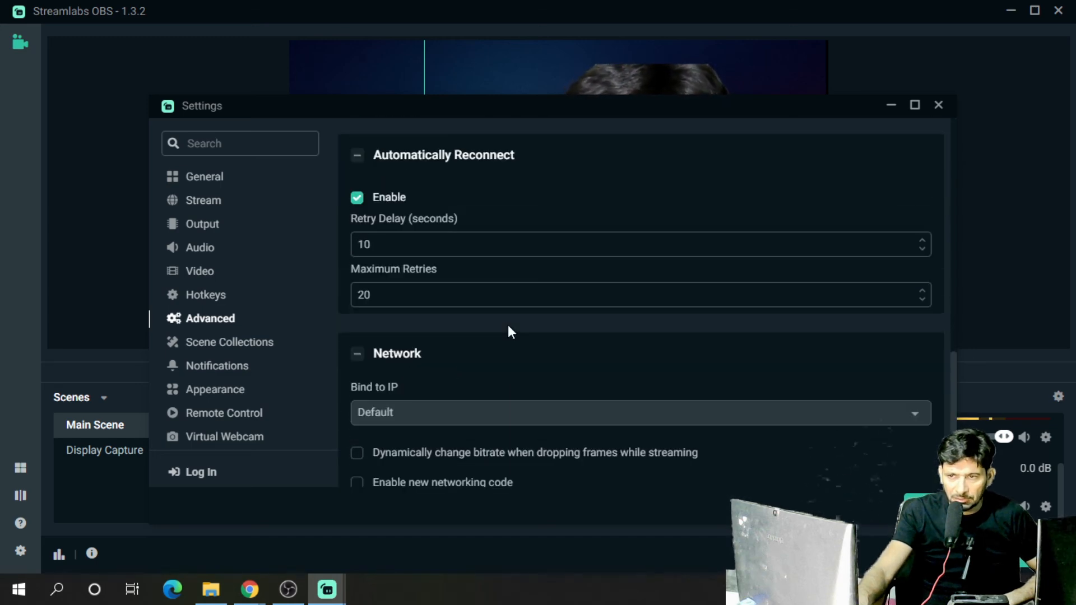
Switch the Appearance theme to Day and back to Night
click(246, 346)
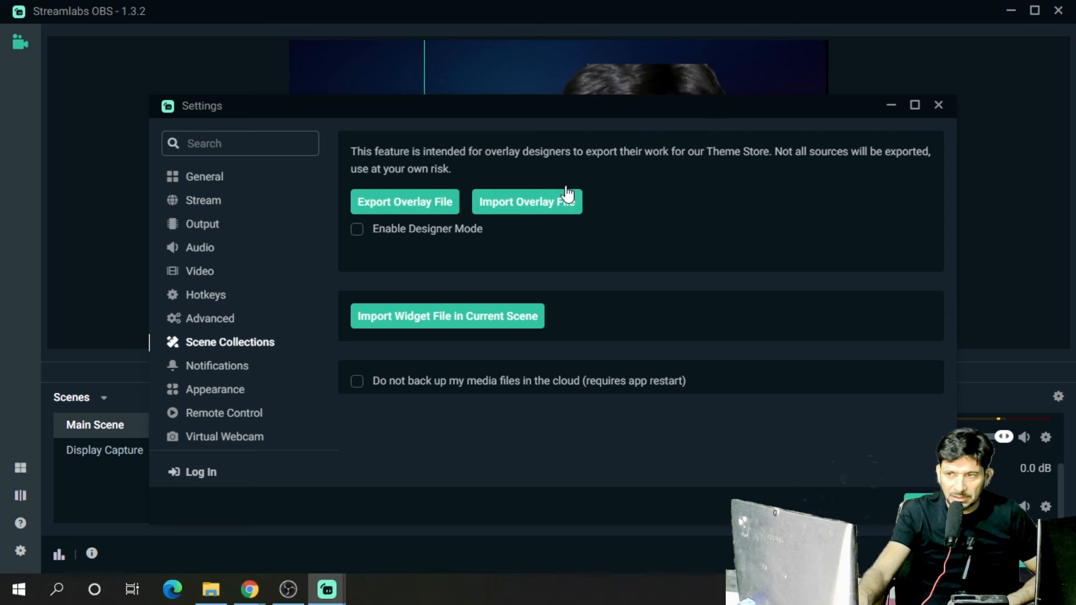
drag(593, 113, 546, 259)
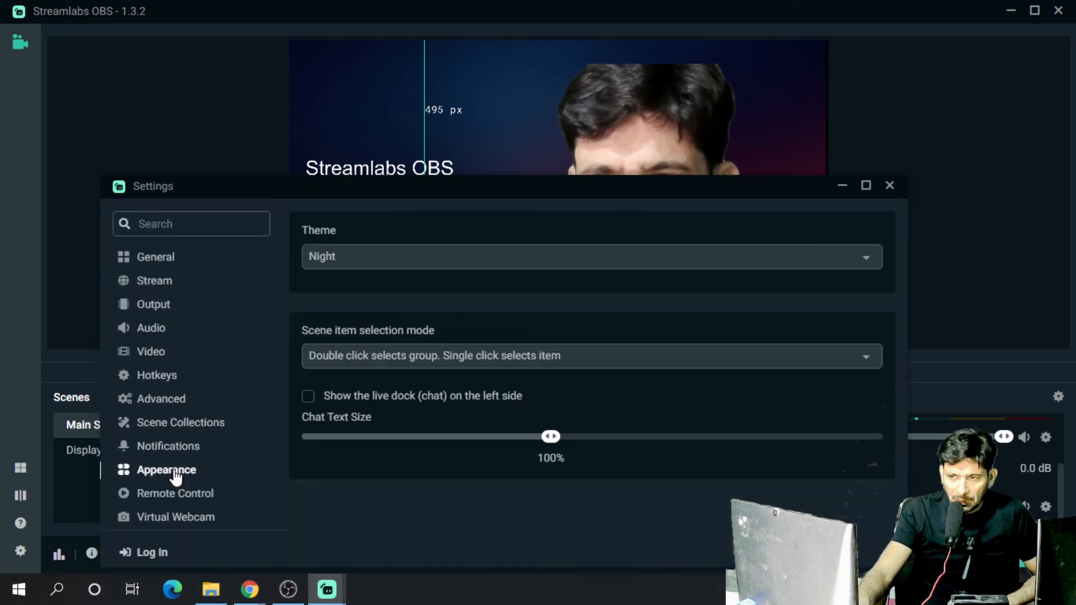
click(367, 257)
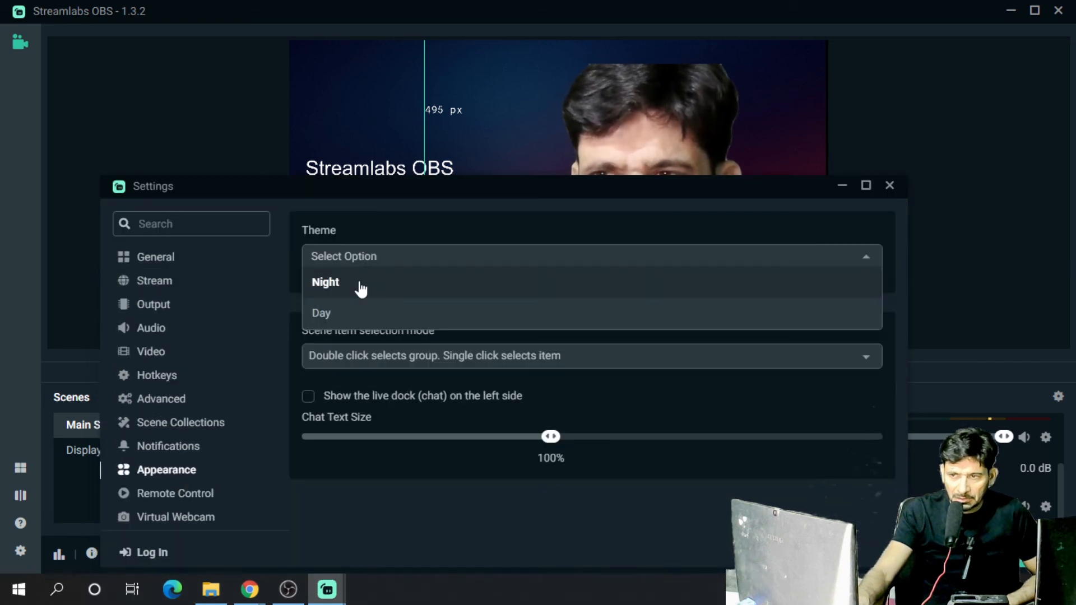
click(358, 286)
click(378, 250)
click(342, 314)
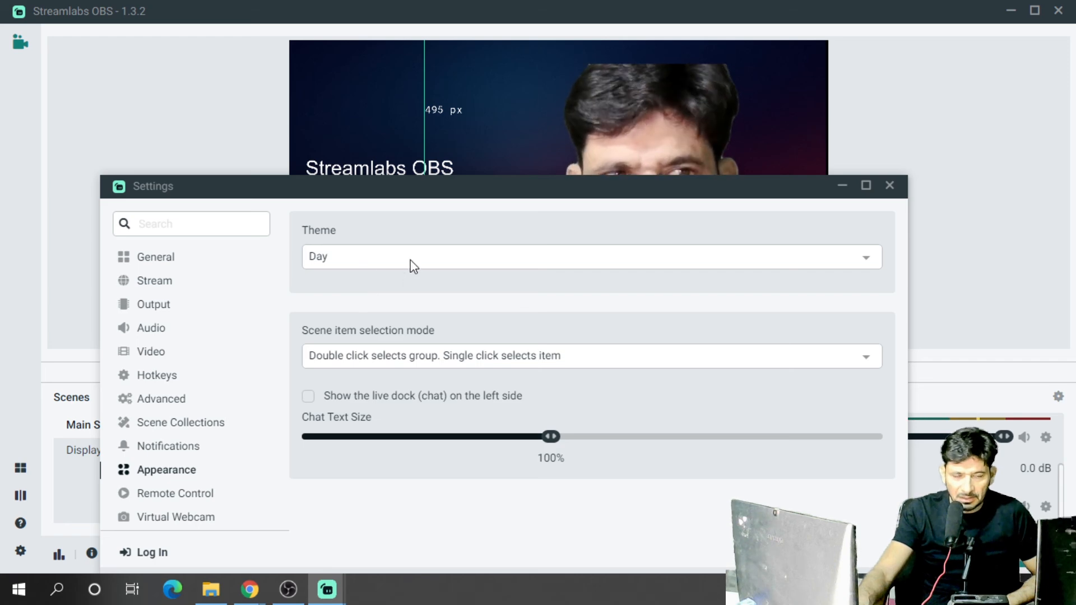
click(410, 259)
click(368, 286)
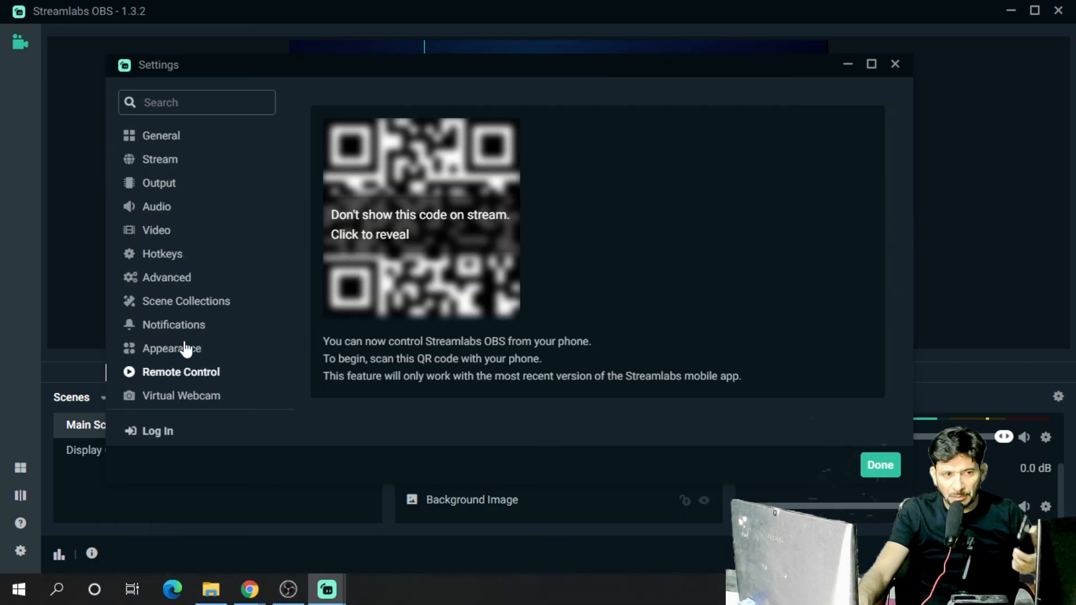
Start the Virtual Webcam and minimize the Settings window
click(181, 397)
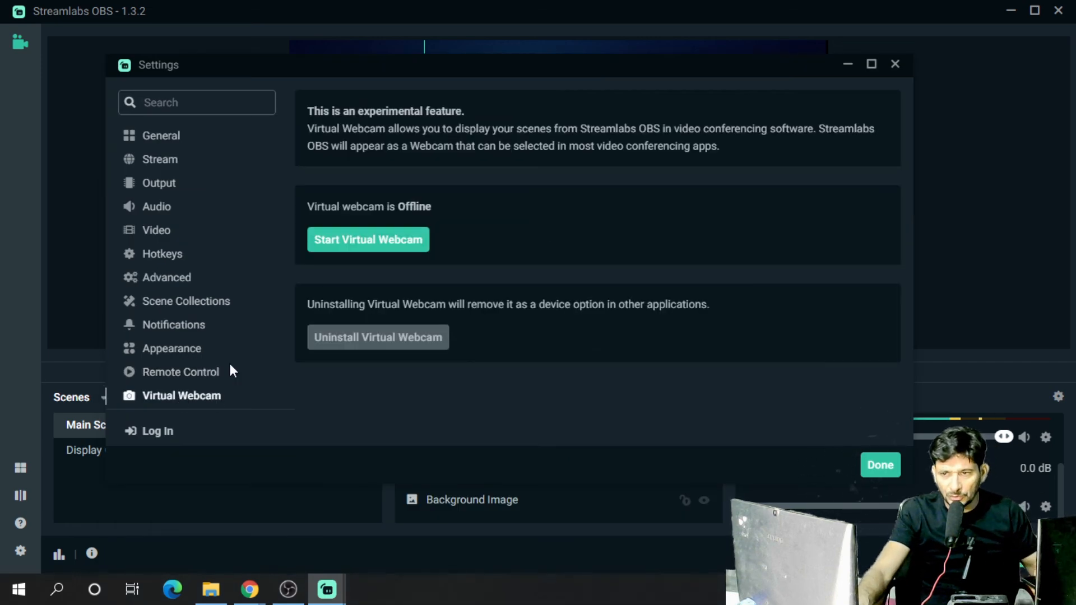
scroll(223, 351, down, 1)
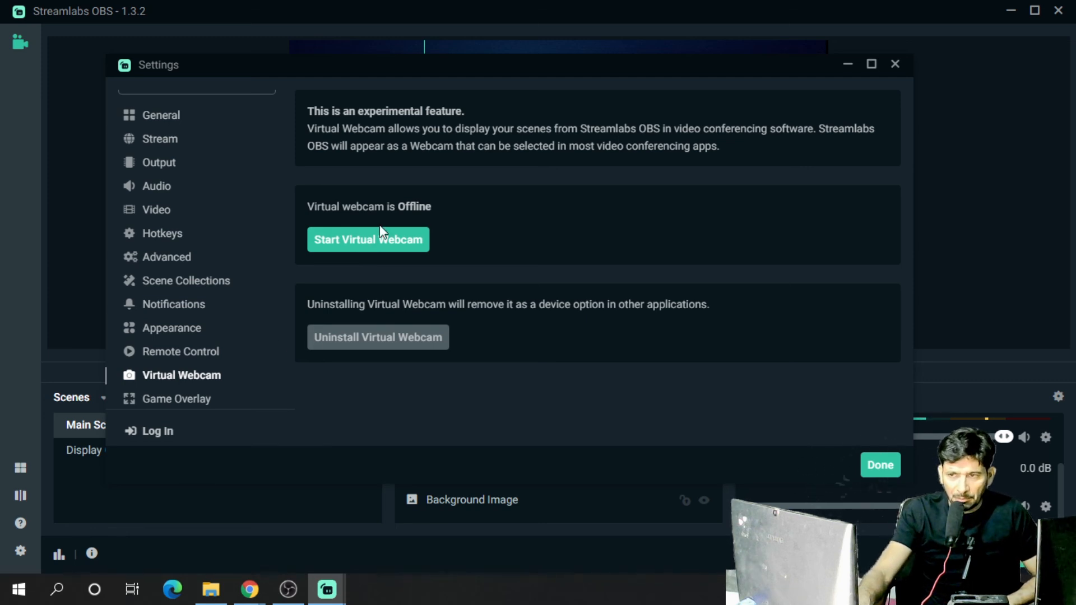
click(376, 242)
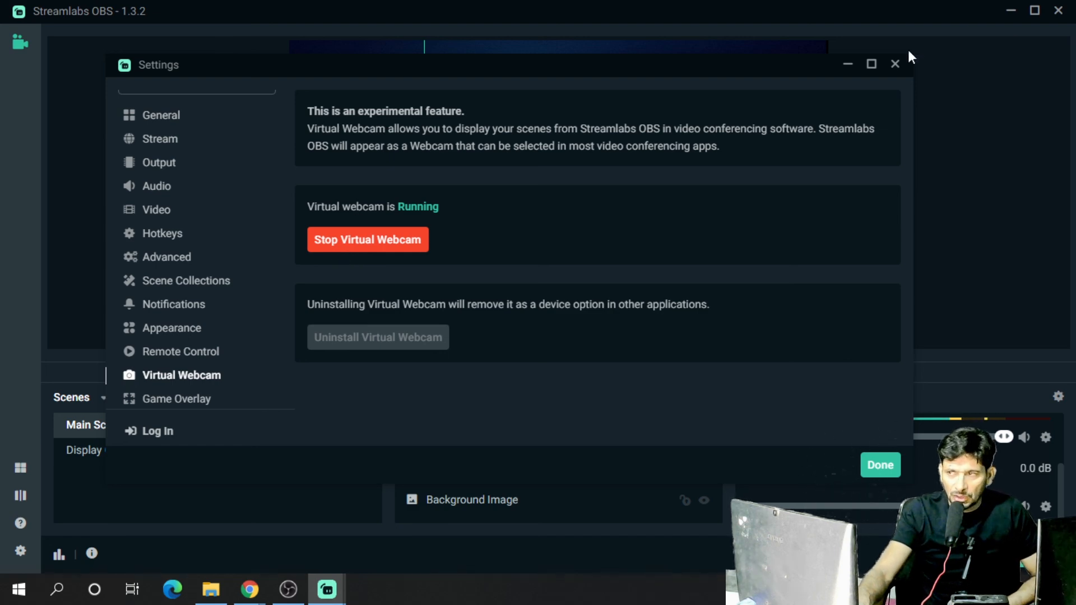
click(847, 64)
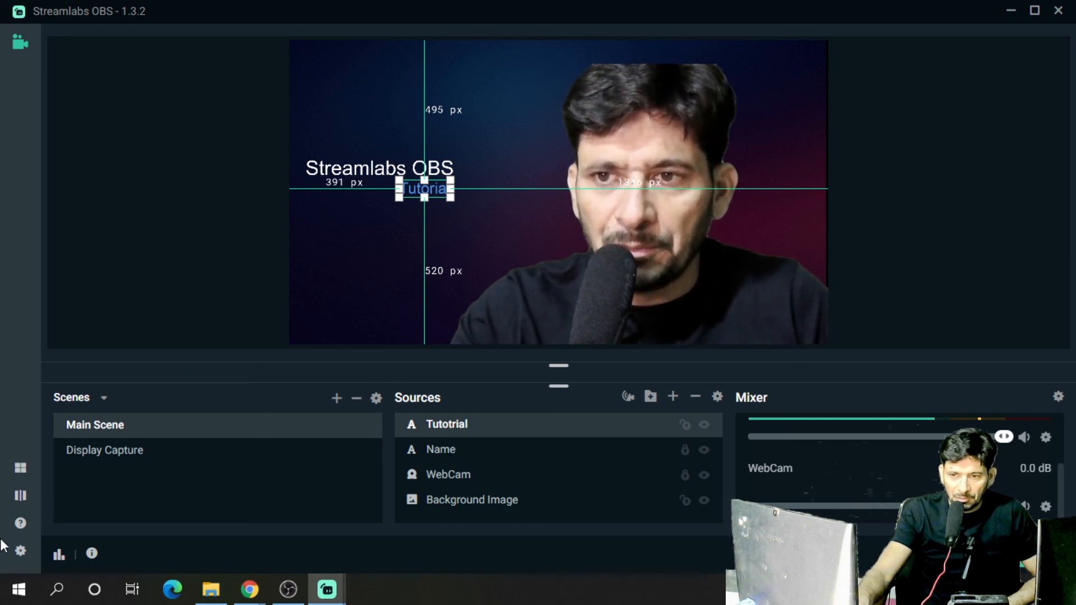
click(20, 551)
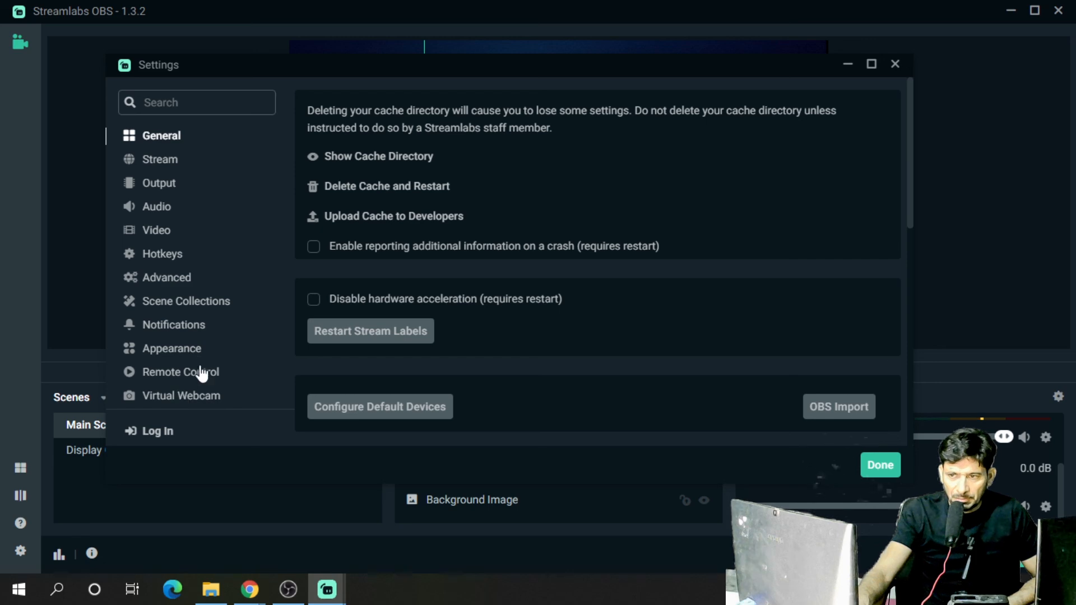
scroll(232, 339, down, 1)
drag(819, 67, 715, 393)
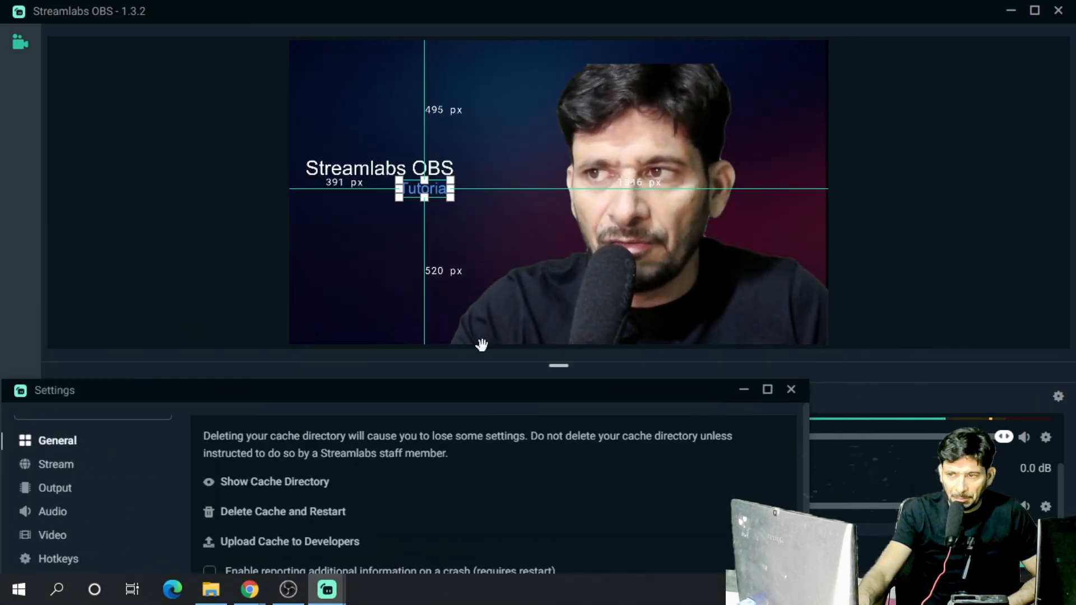
click(504, 162)
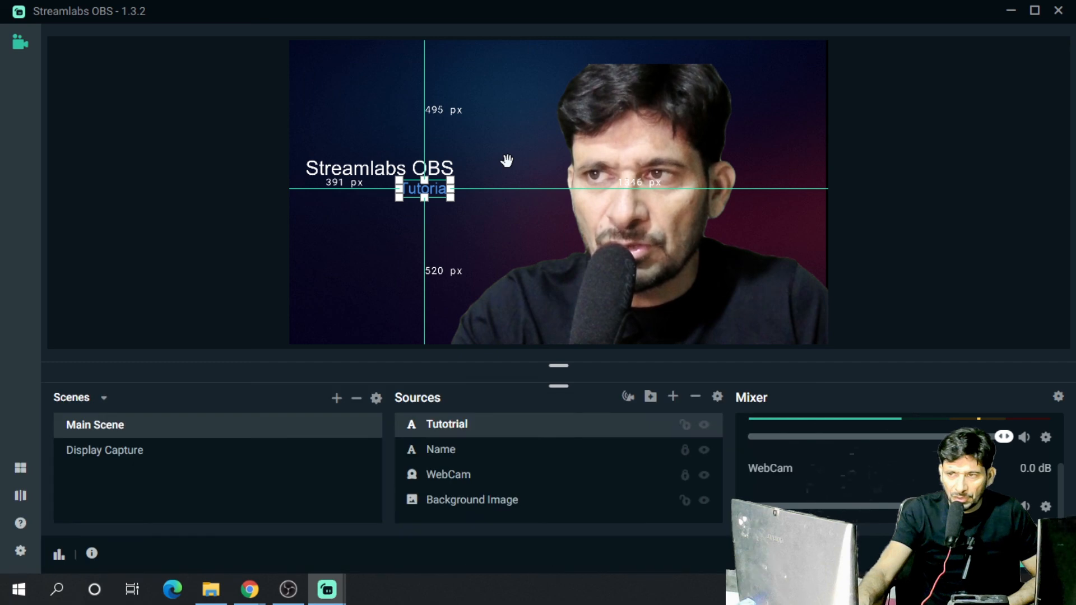
click(957, 266)
Restore the Settings window and view the Game Overlay and Virtual Webcam pages
mouse_move(344, 579)
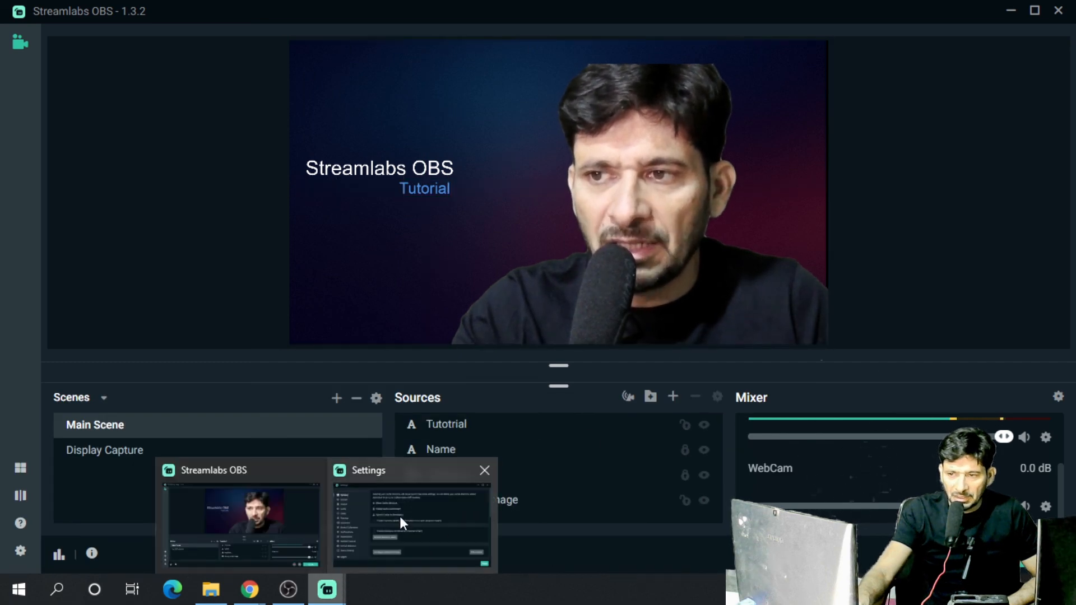
click(399, 516)
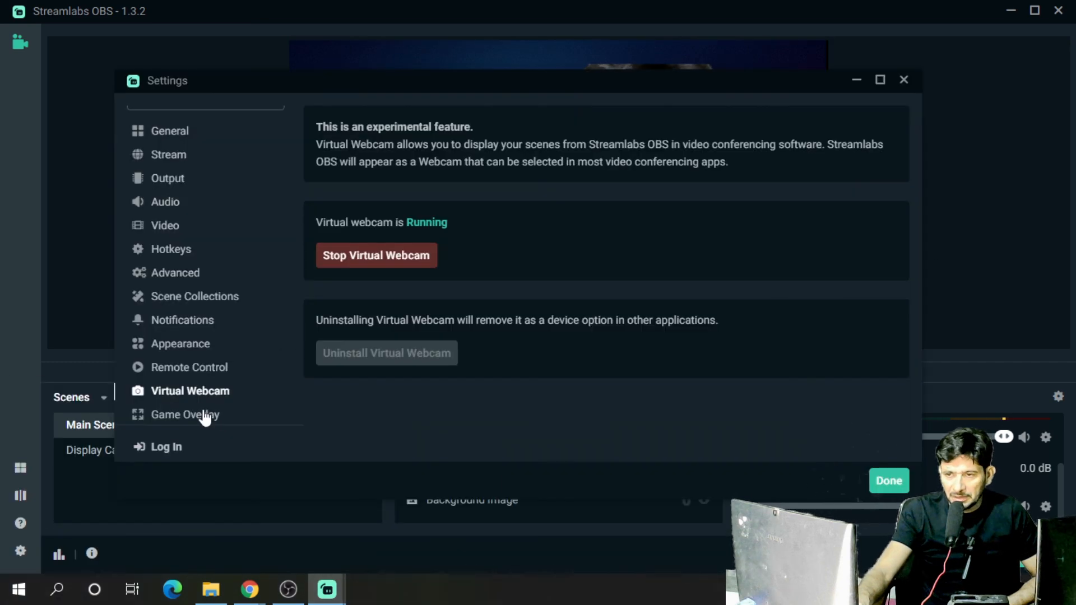
click(205, 416)
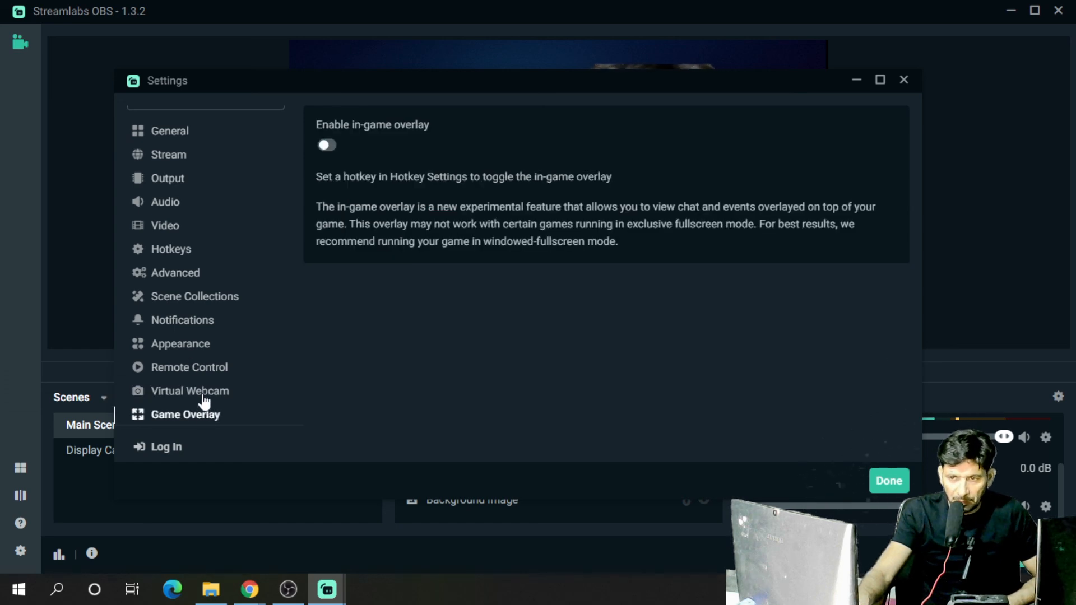
click(203, 393)
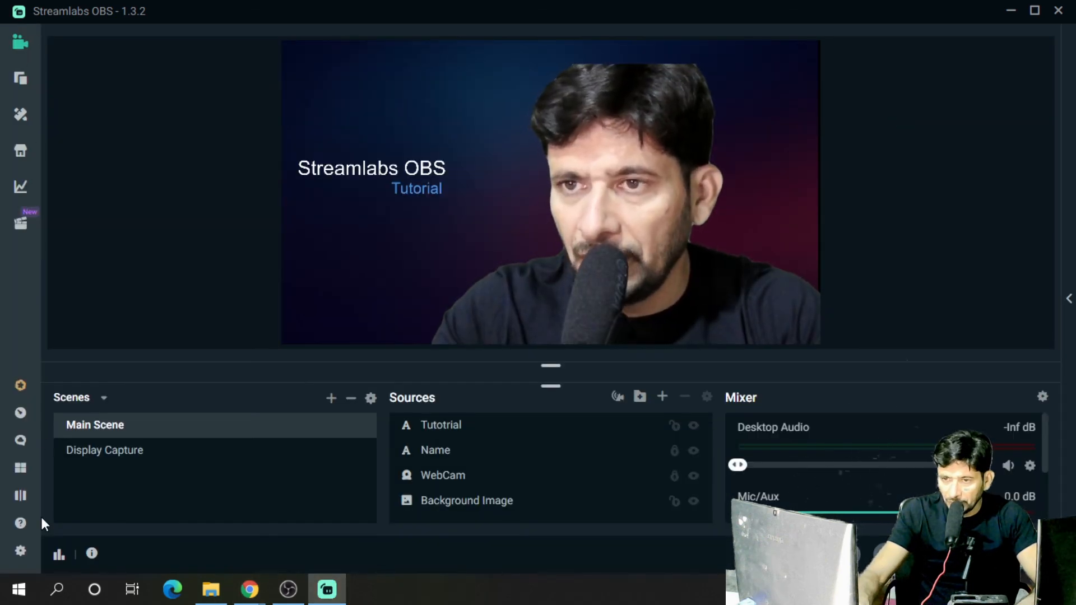
Open Settings again
click(20, 550)
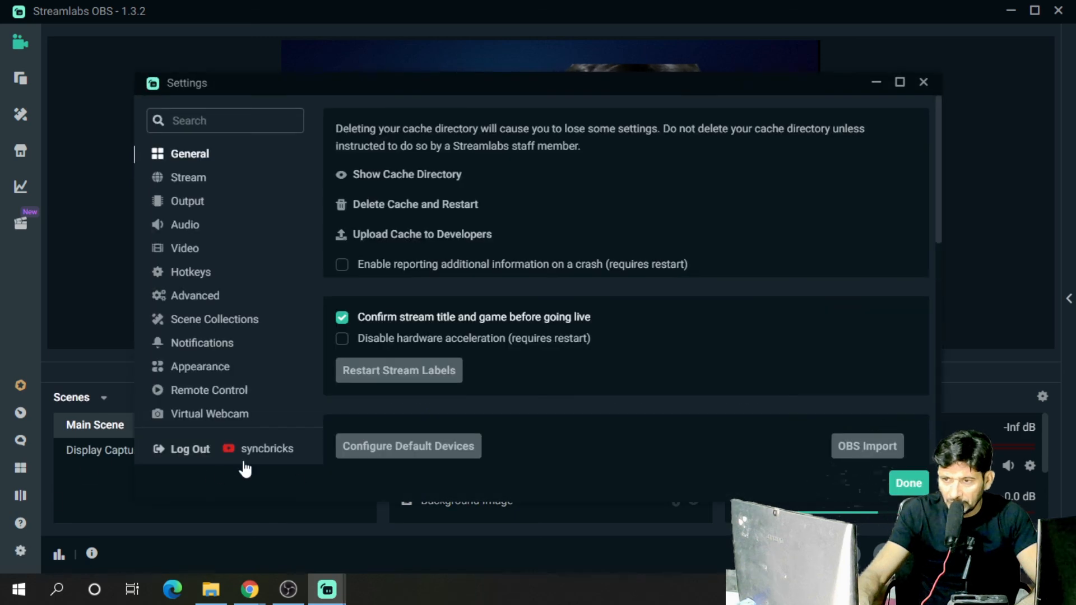